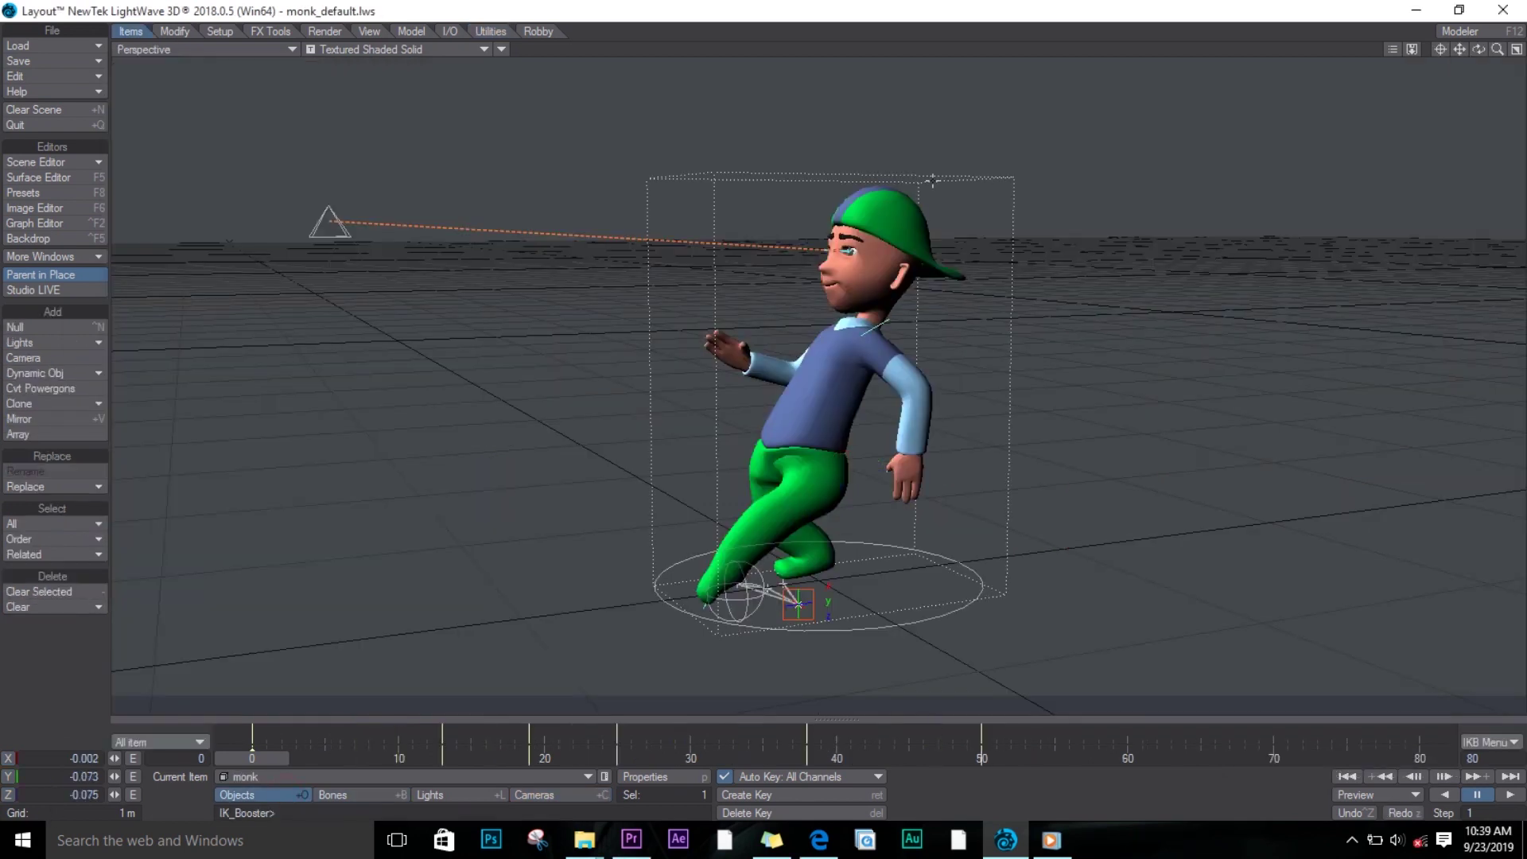
Step: Save the monk character's motion for frames 0 to 80, adding "_crawl" to the motion file name
right_click(806, 604)
mouse_move(824, 661)
click(927, 719)
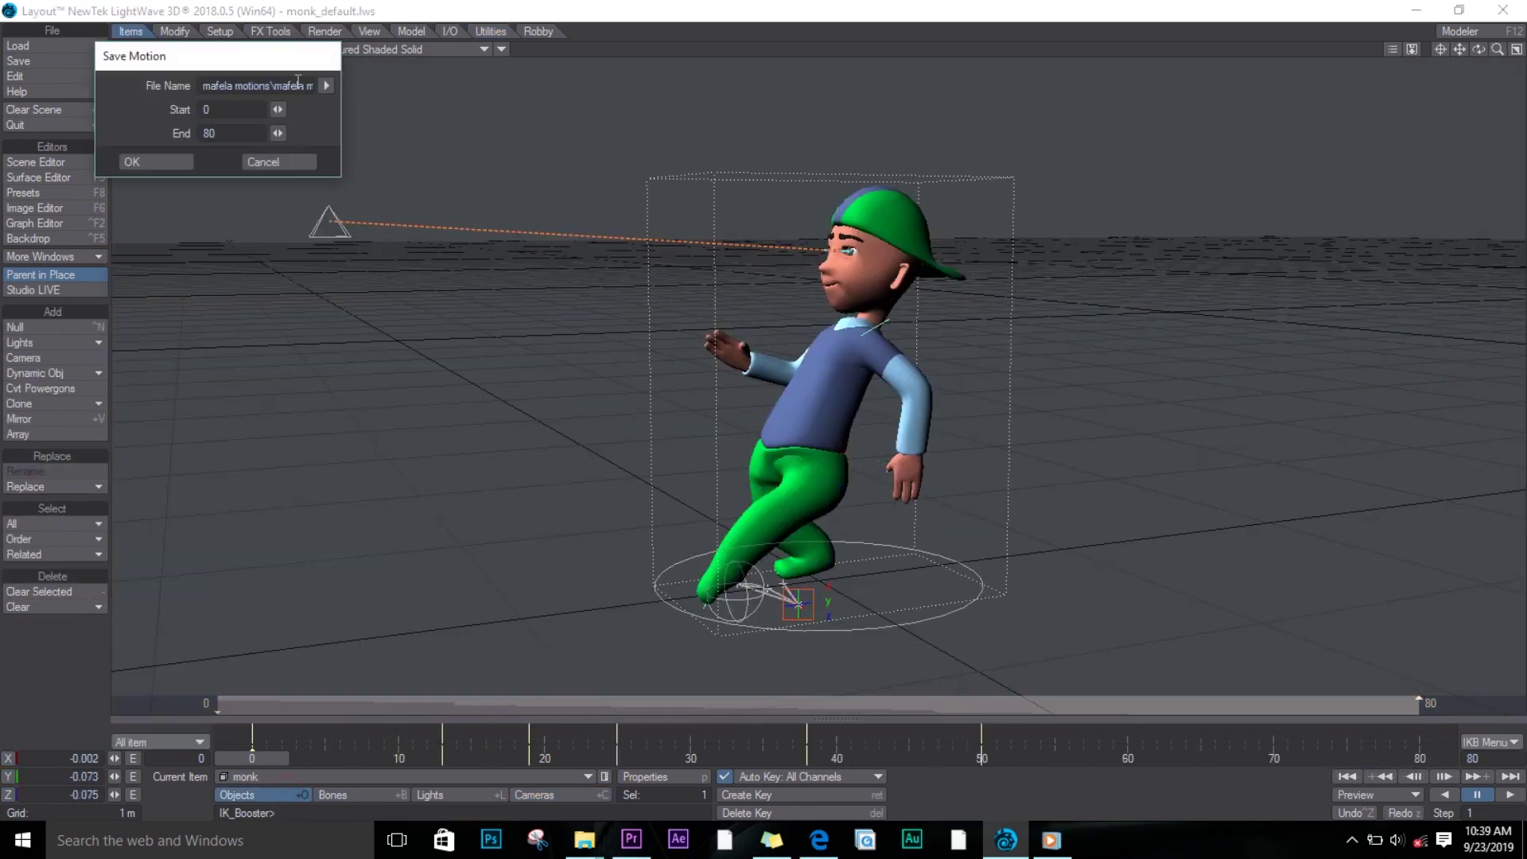
click(326, 87)
click(307, 432)
text(_crawl)
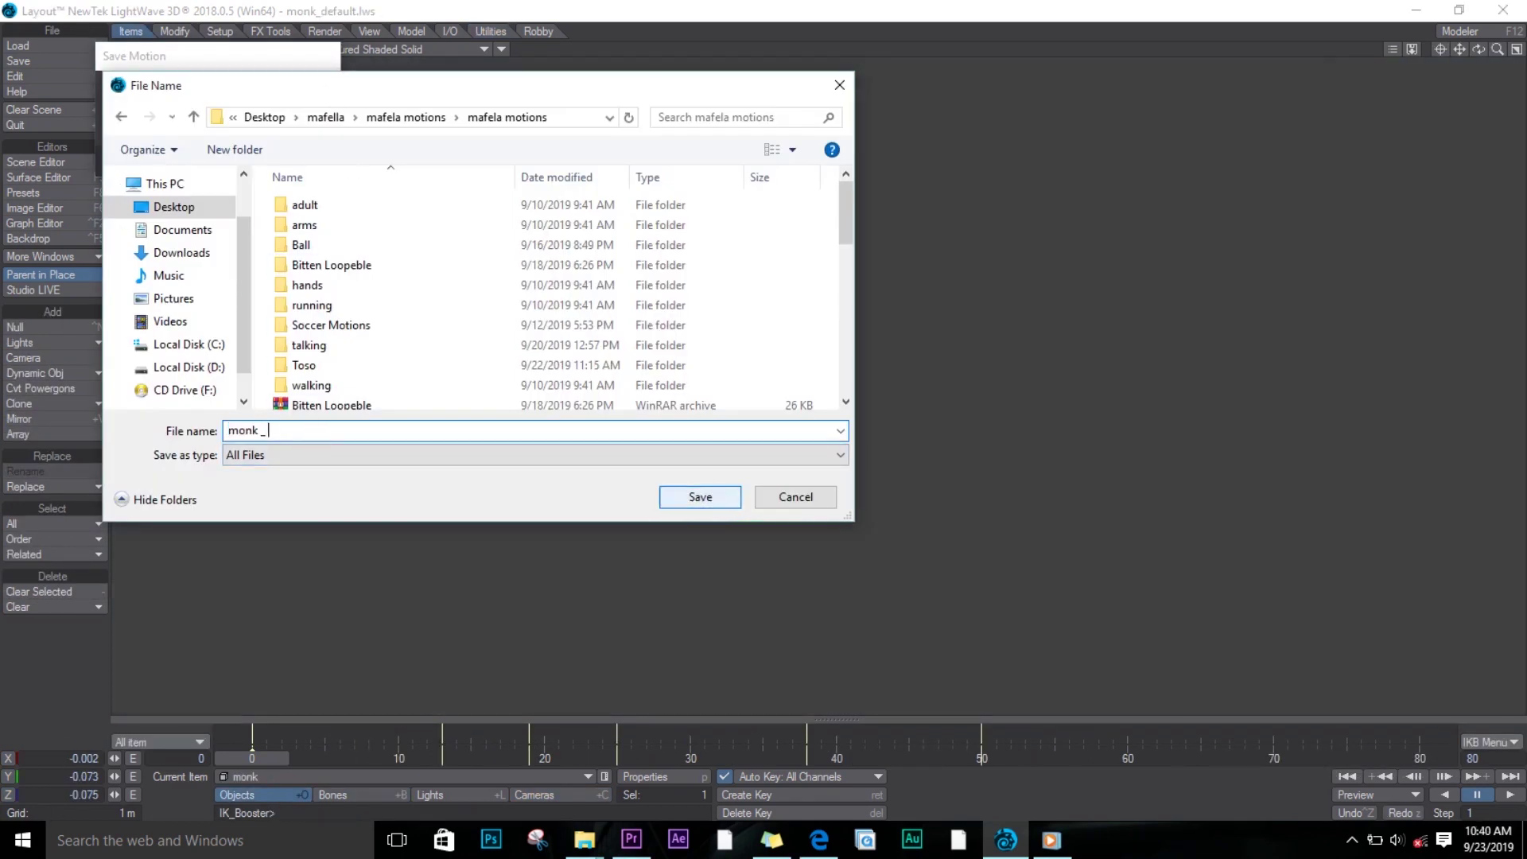
click(693, 498)
click(160, 165)
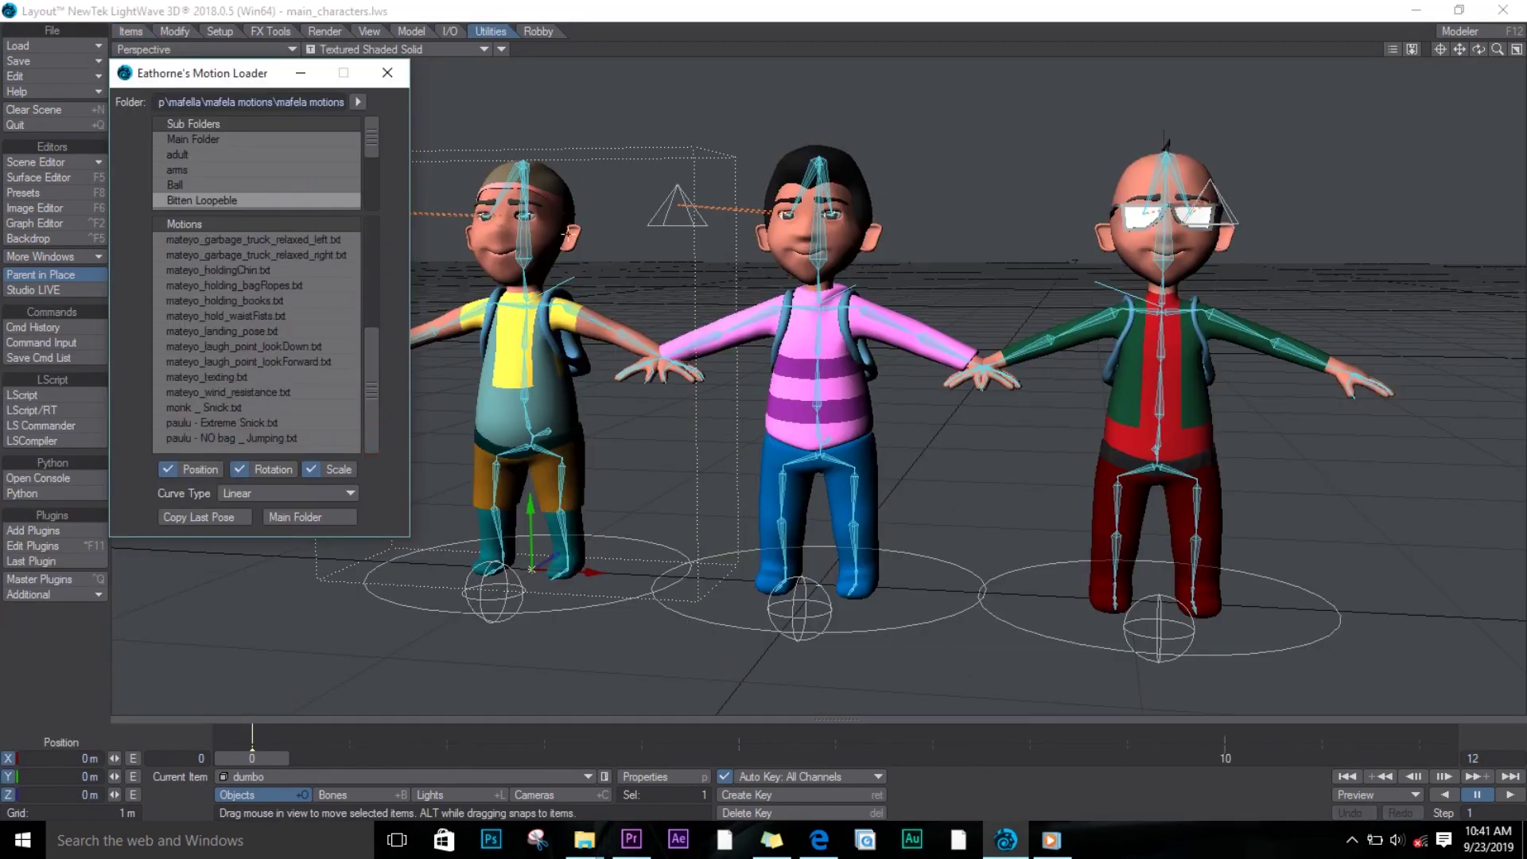
Step: Load the "monk _ Snick.txt" motion onto the dumbo character, minimize the motion loader and play the animation
click(231, 407)
click(300, 73)
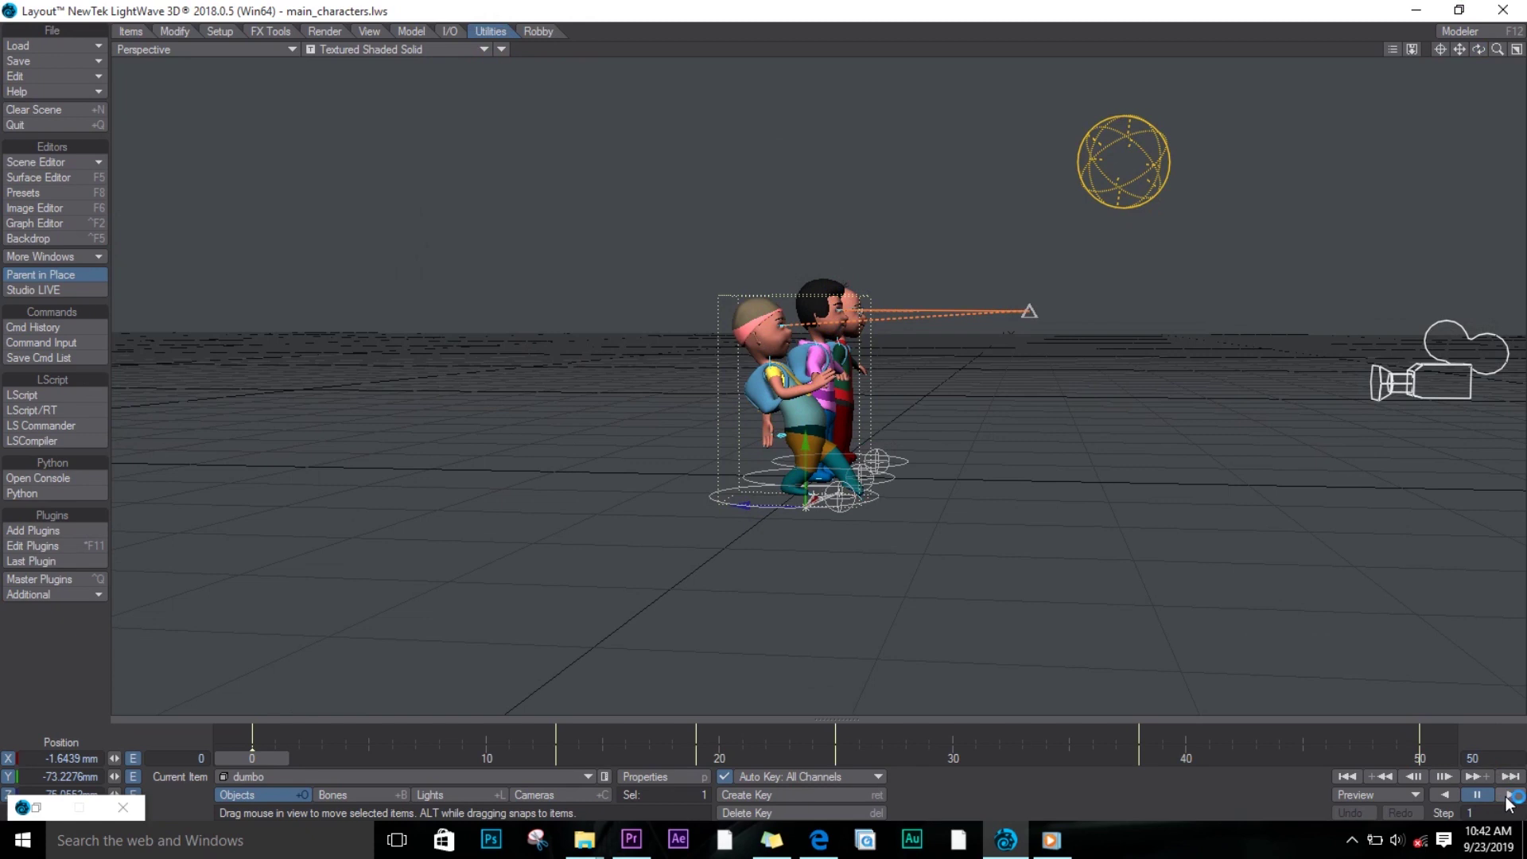
click(1510, 795)
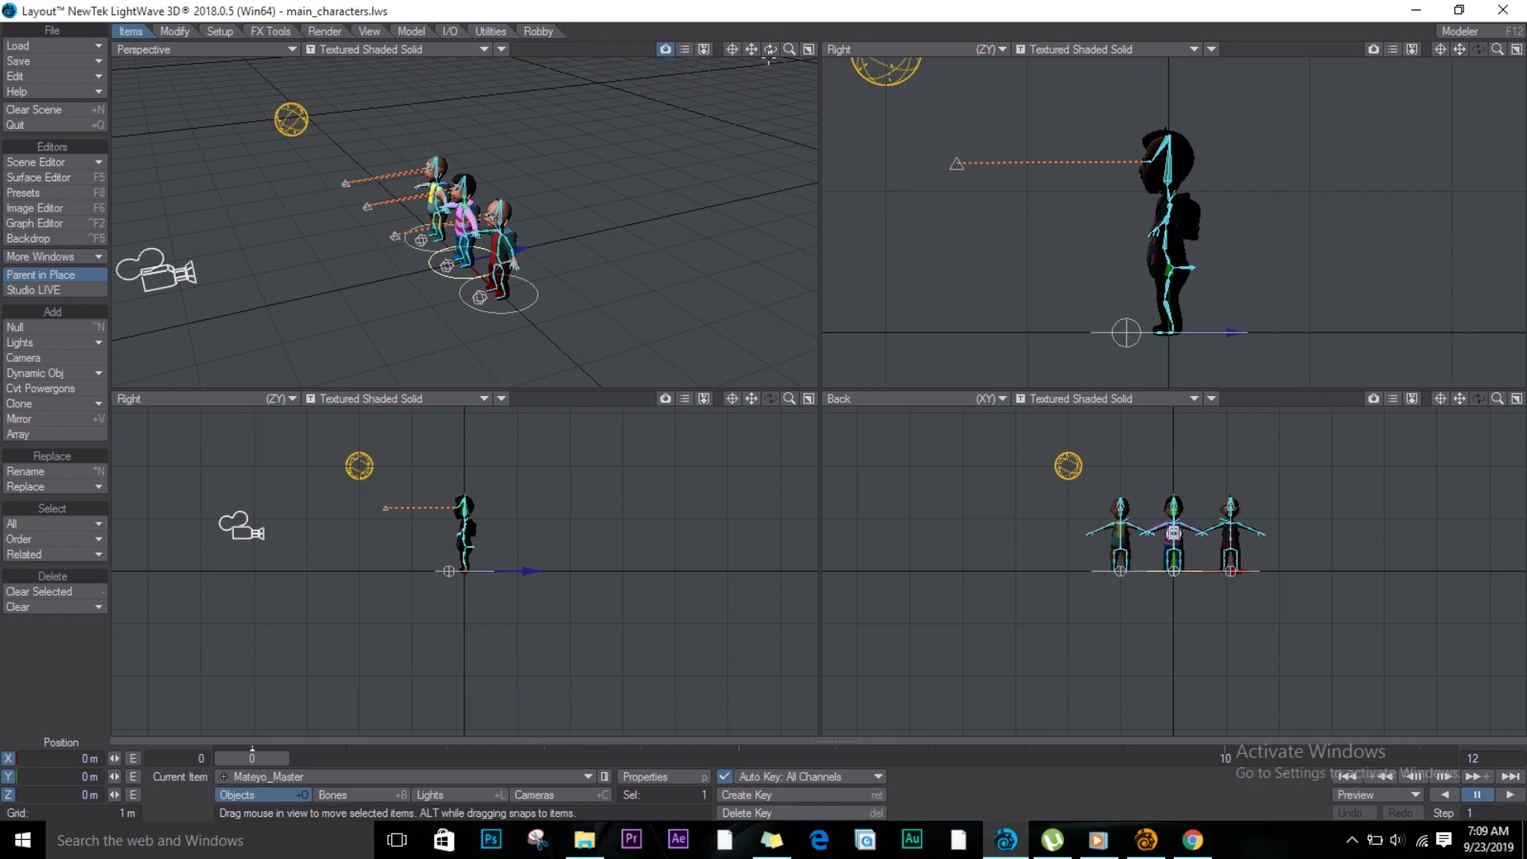
Step: Move the Mateyo_Master control forward in front of the other characters, to about -1.7 m on Z
mouse_move(770, 49)
mouse_down()
mouse_move(768, 99)
mouse_move(549, 229)
mouse_move(1217, 320)
mouse_move(1323, 205)
mouse_move(1124, 229)
mouse_move(684, 85)
mouse_up()
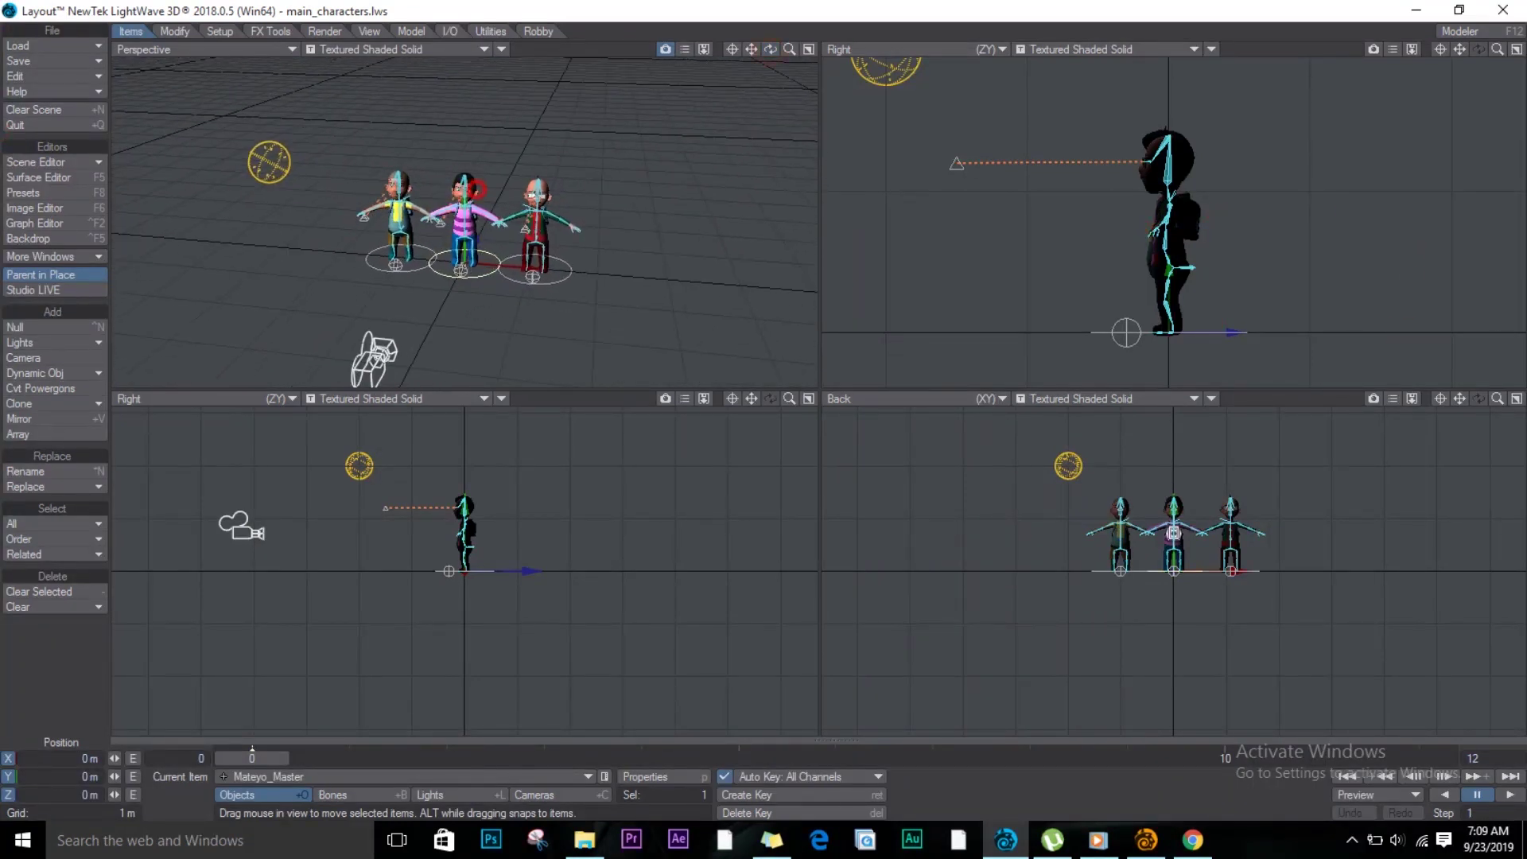
mouse_move(482, 193)
ctrl+alt+mouse_down()
mouse_move(587, 223)
mouse_move(471, 189)
ctrl+alt+mouse_up()
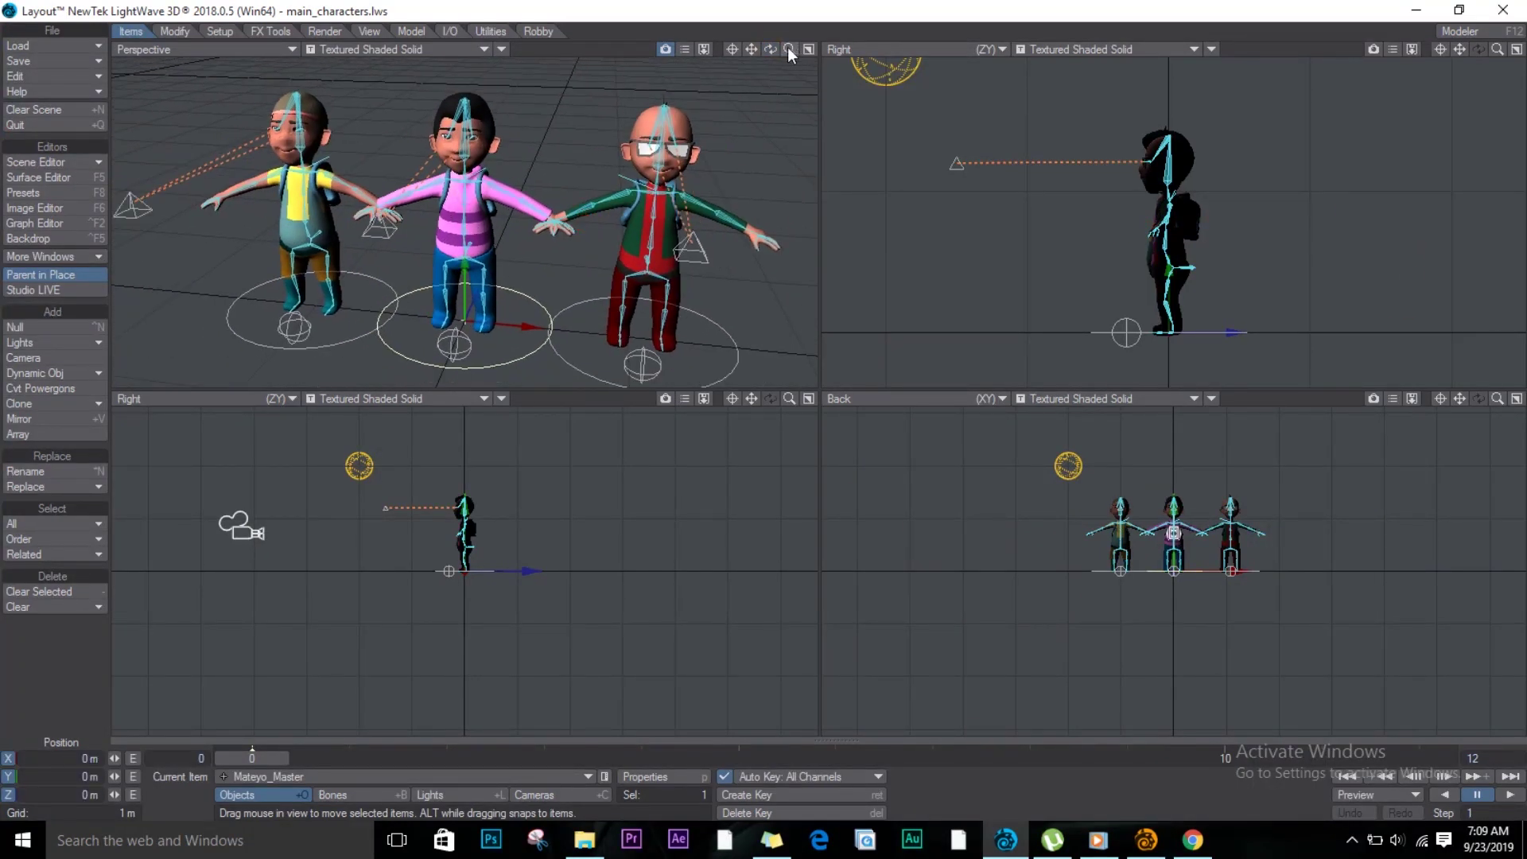
mouse_move(752, 48)
mouse_down()
mouse_move(778, 5)
mouse_move(931, 422)
mouse_move(951, 222)
mouse_up()
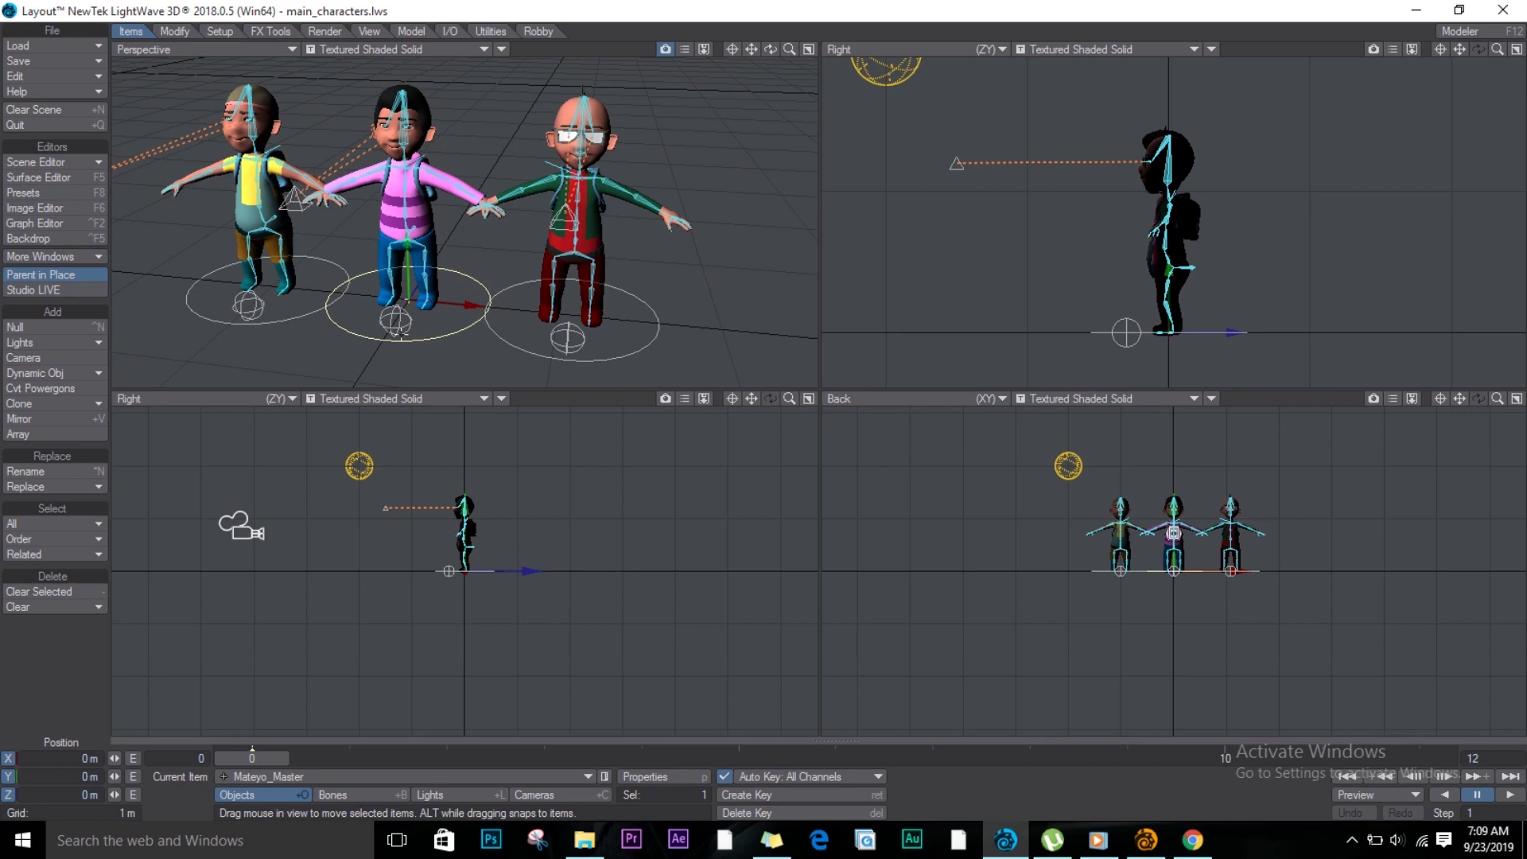
drag(423, 283, 327, 437)
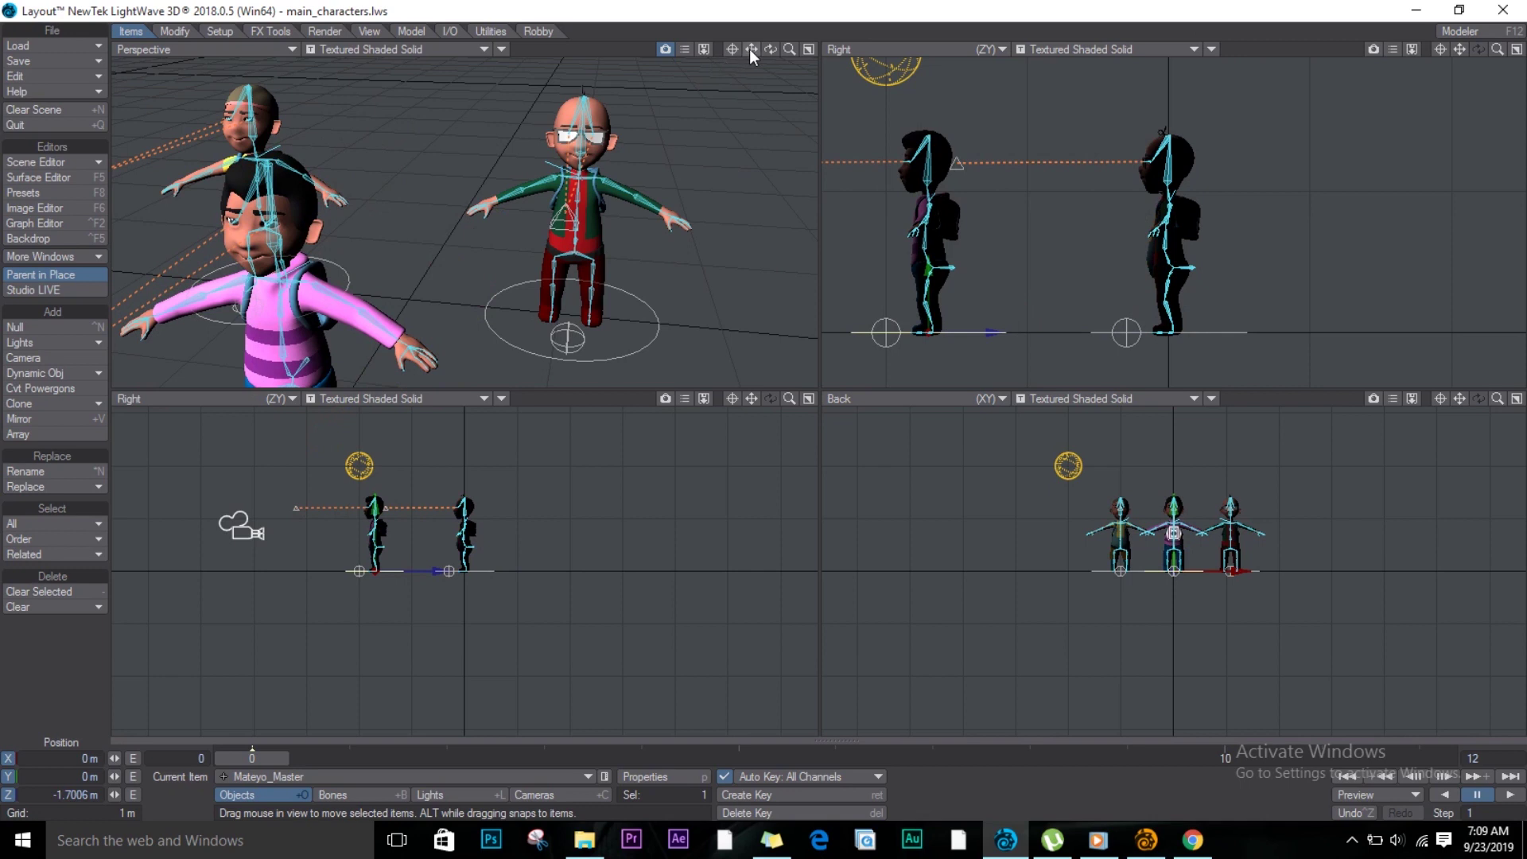
drag(743, 46, 1522, 388)
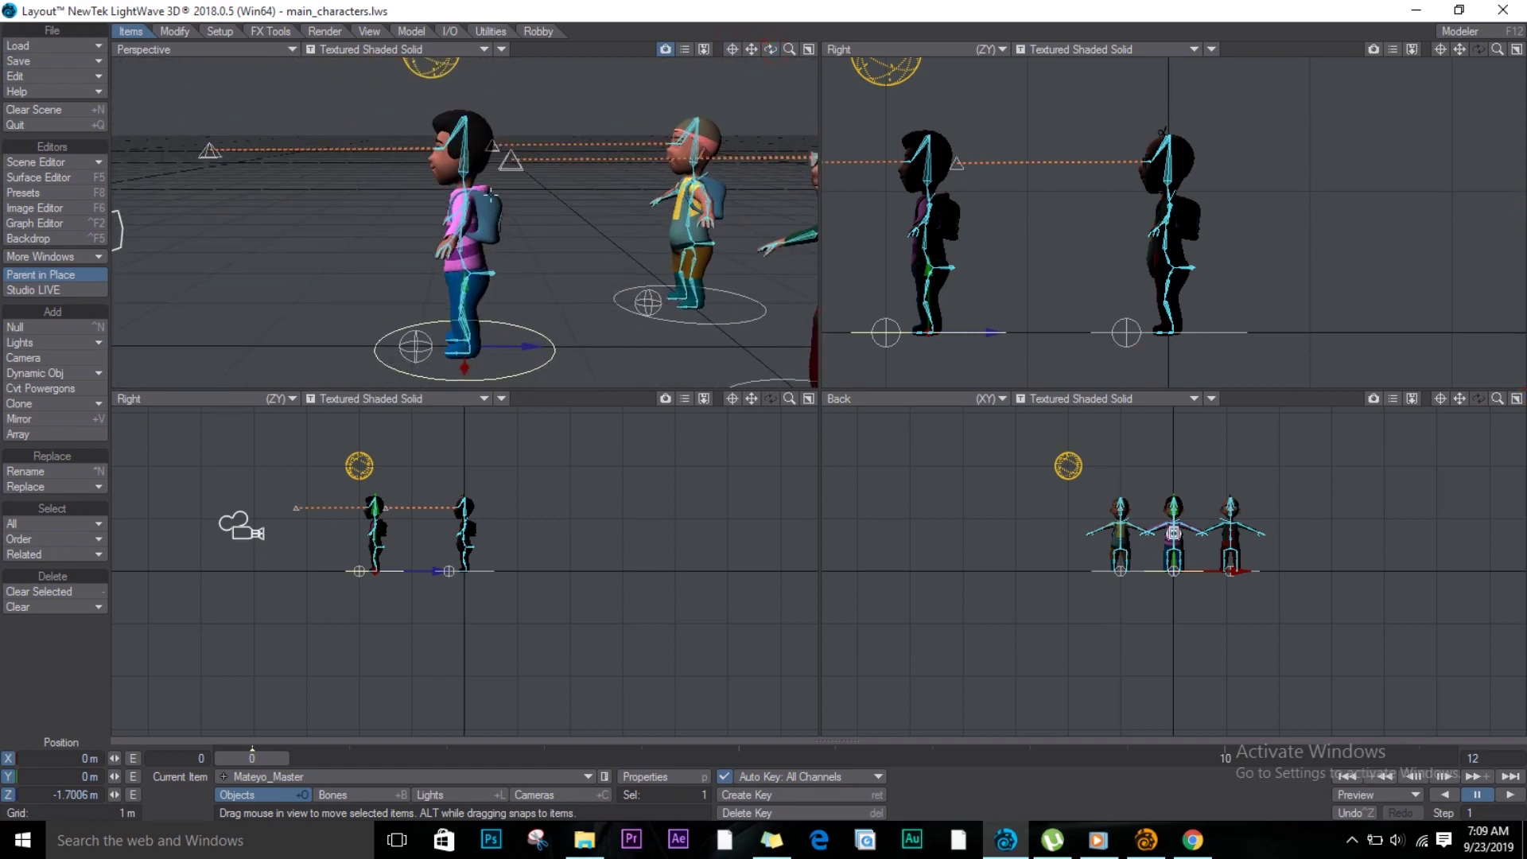
Step: Add Eathorne's Motion Loader as a master plugin, open its window and close the plugin list
click(491, 31)
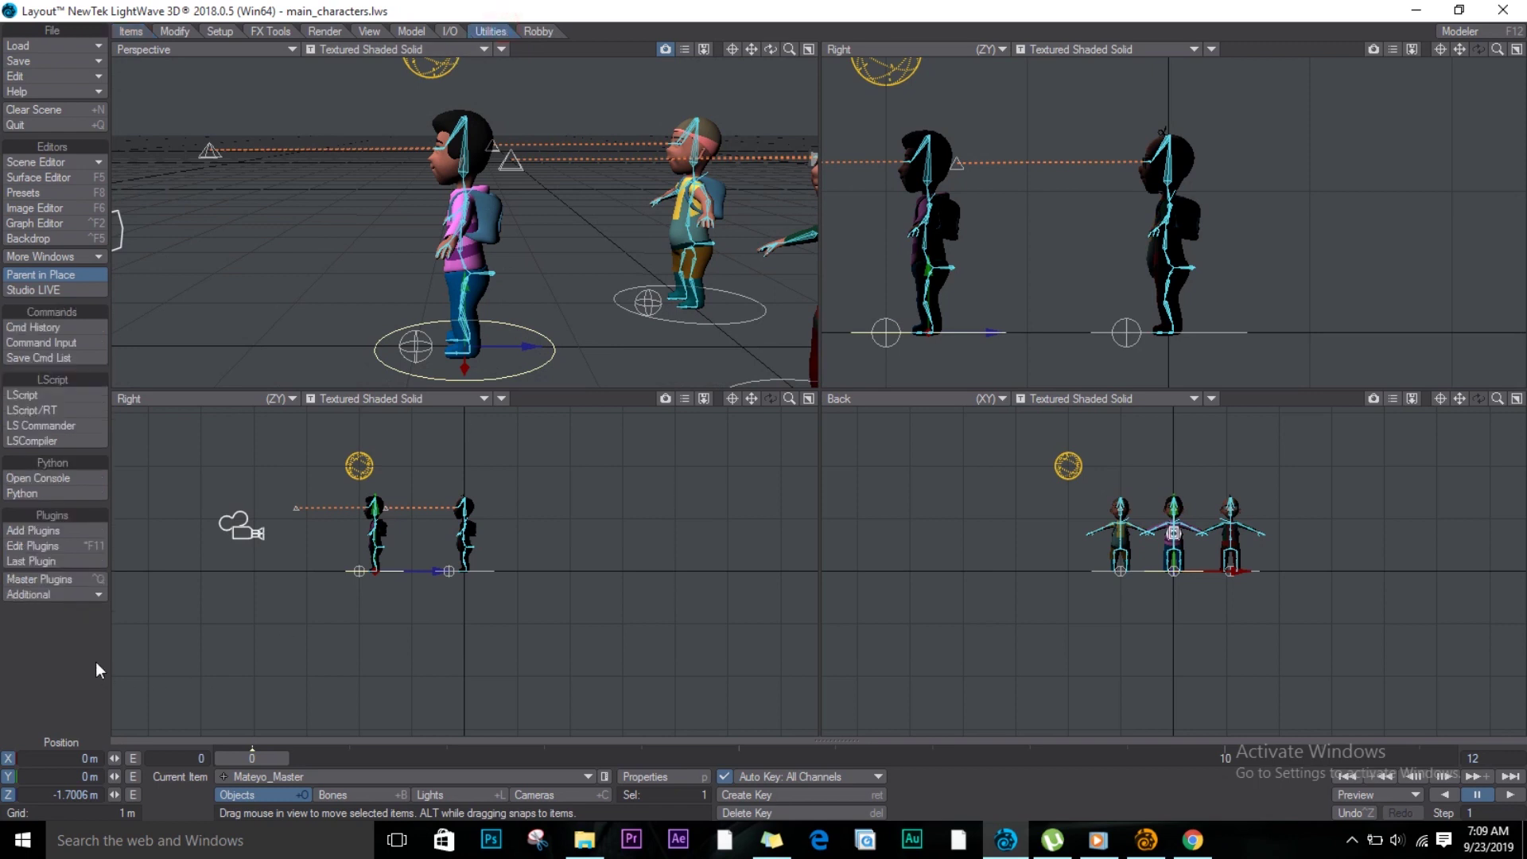
click(48, 579)
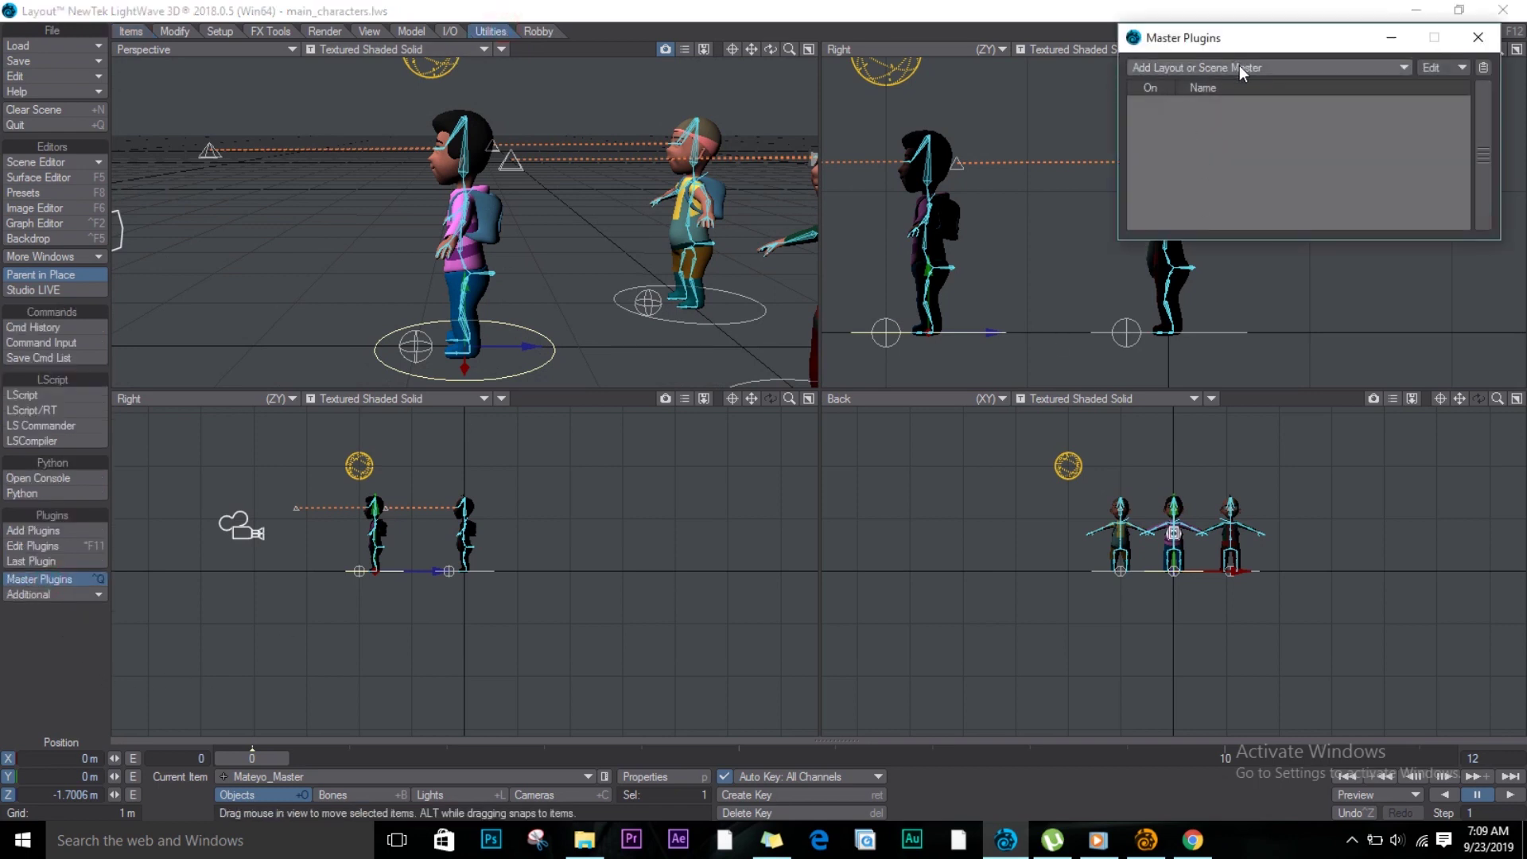
click(1240, 66)
click(1232, 194)
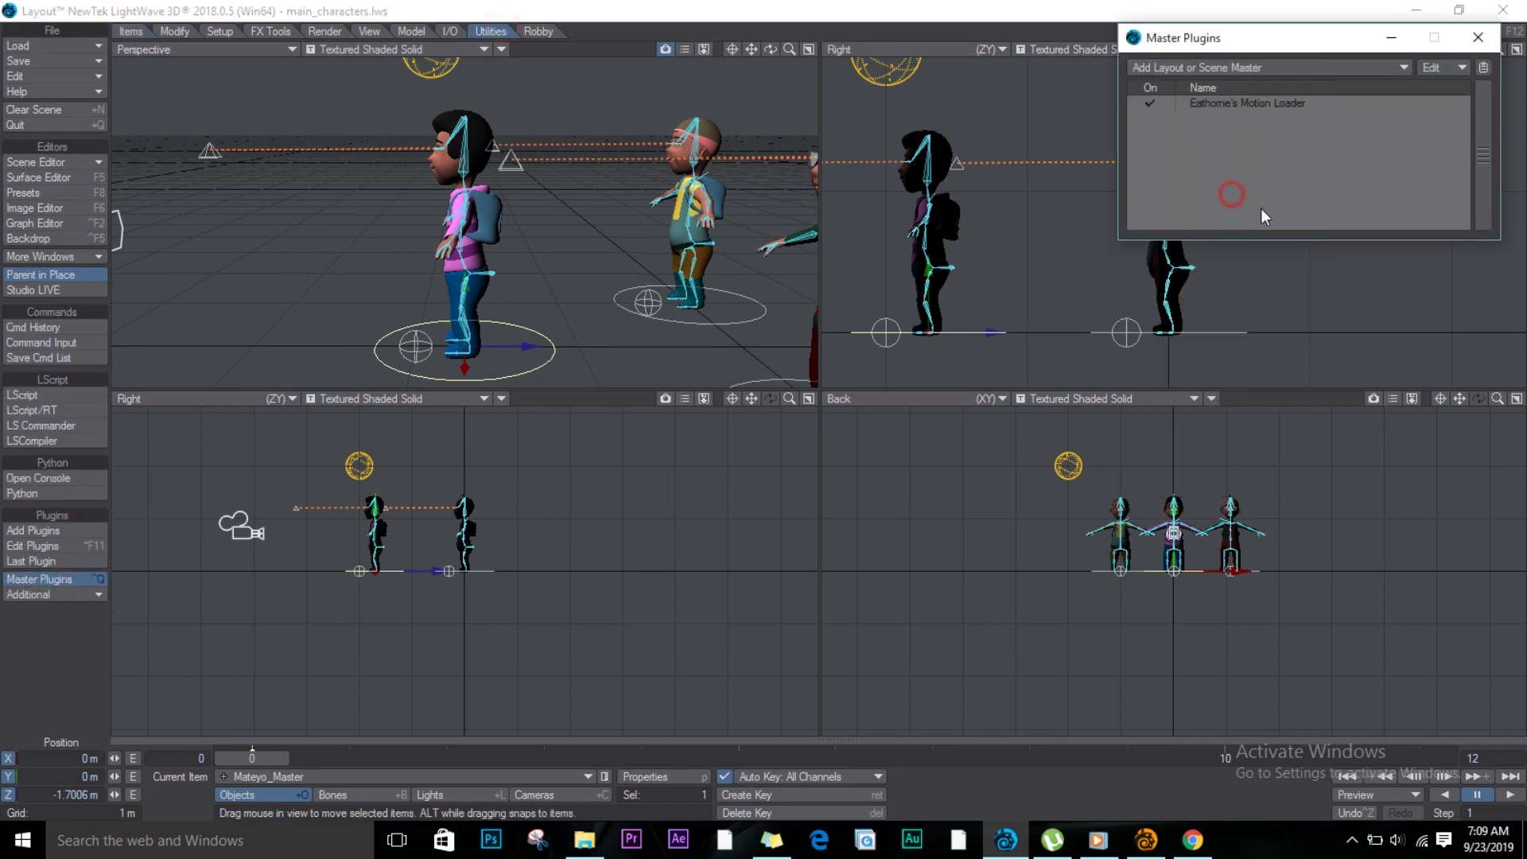
double_click(1278, 105)
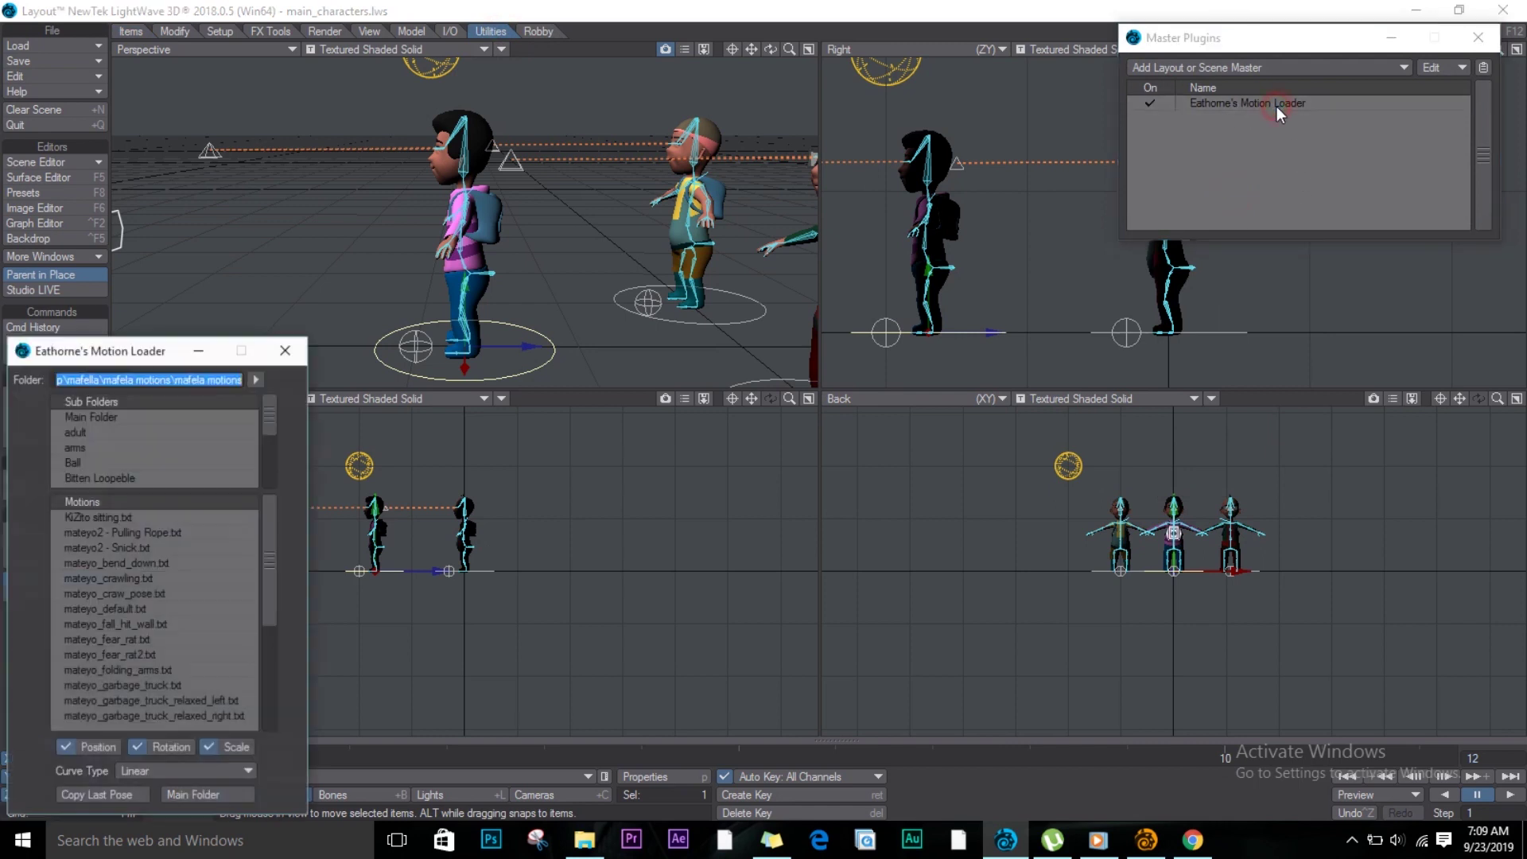
click(1478, 37)
drag(112, 350, 1086, 177)
drag(771, 49, 449, 49)
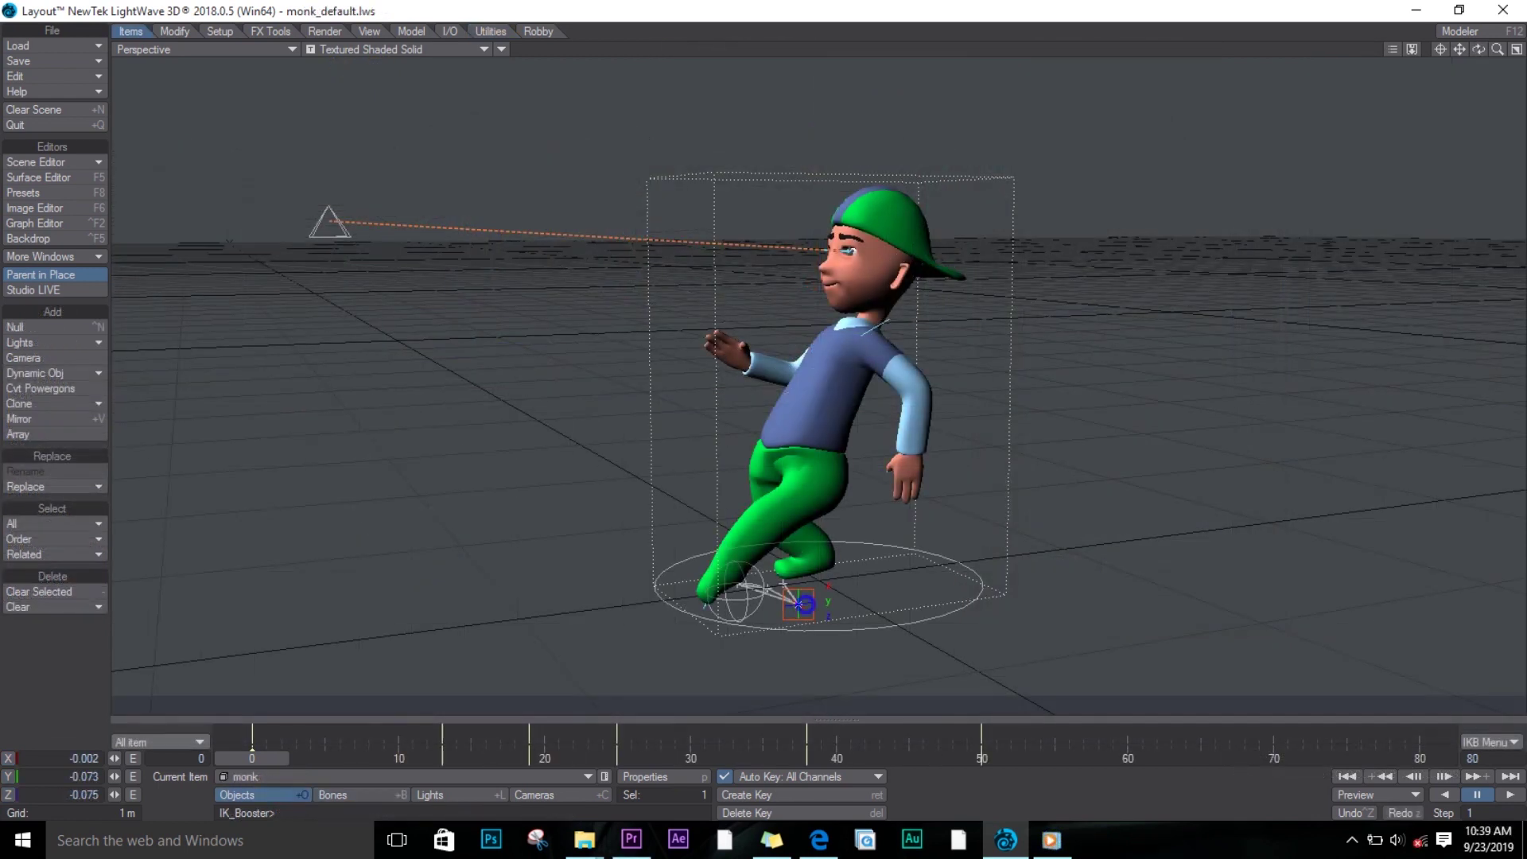
Step: Open the Save Motion options for the monk character's control and browse for the destination file
right_click(799, 604)
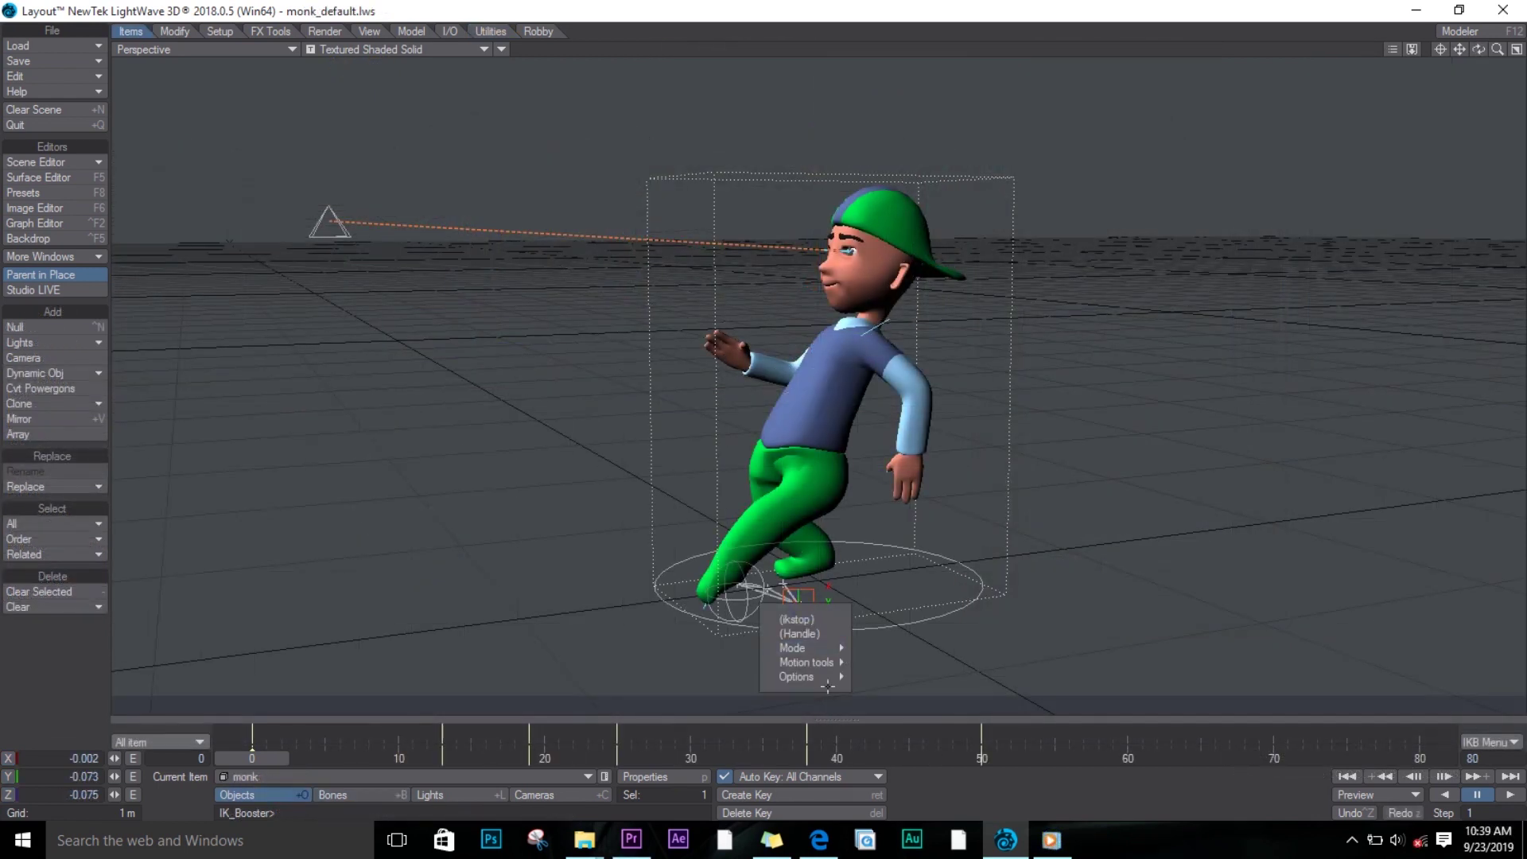
mouse_move(806, 662)
click(931, 718)
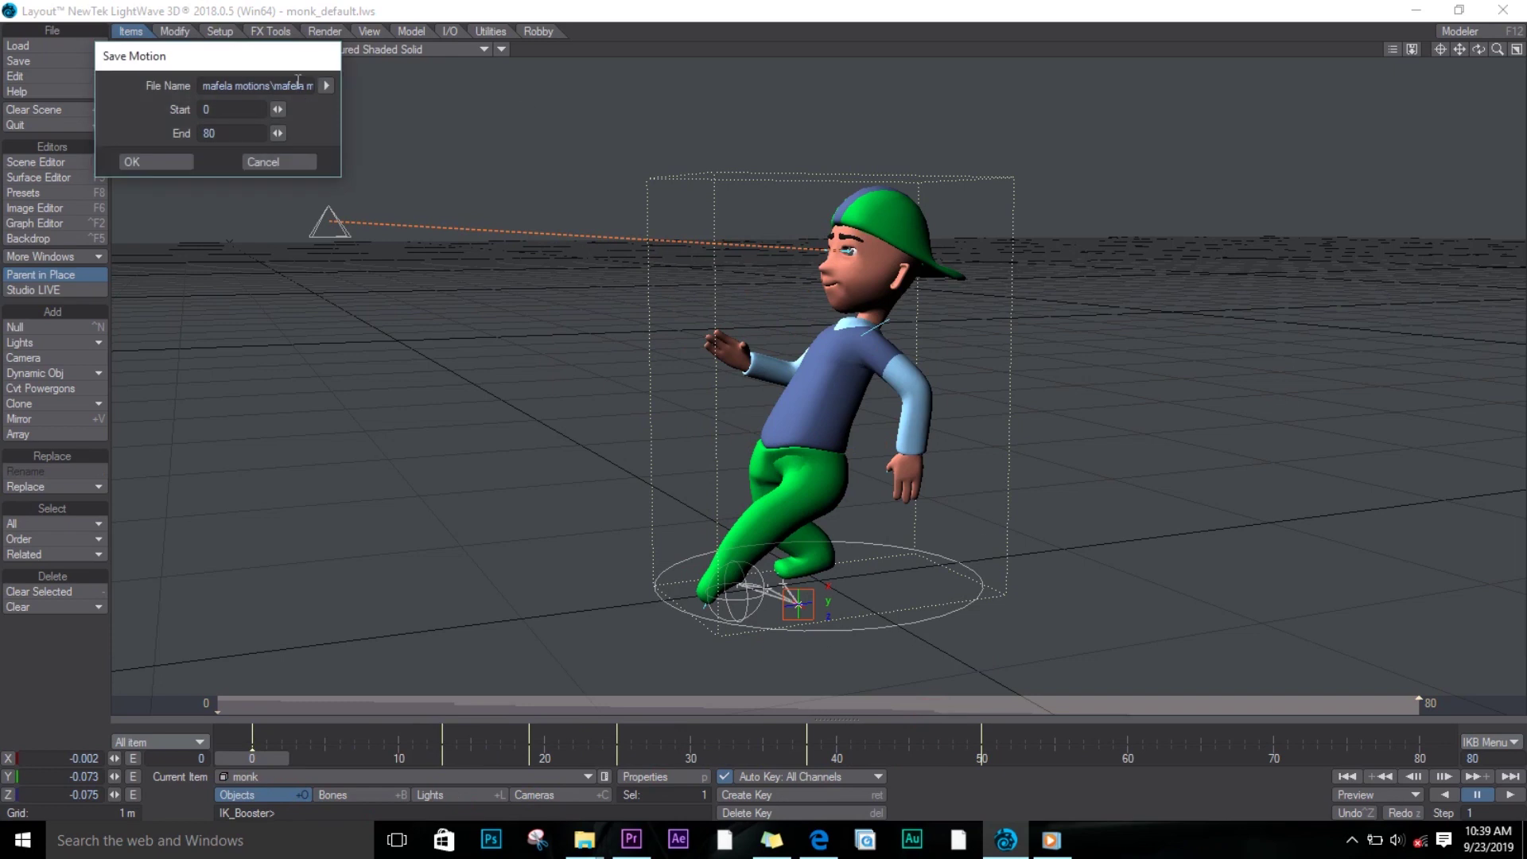
click(323, 88)
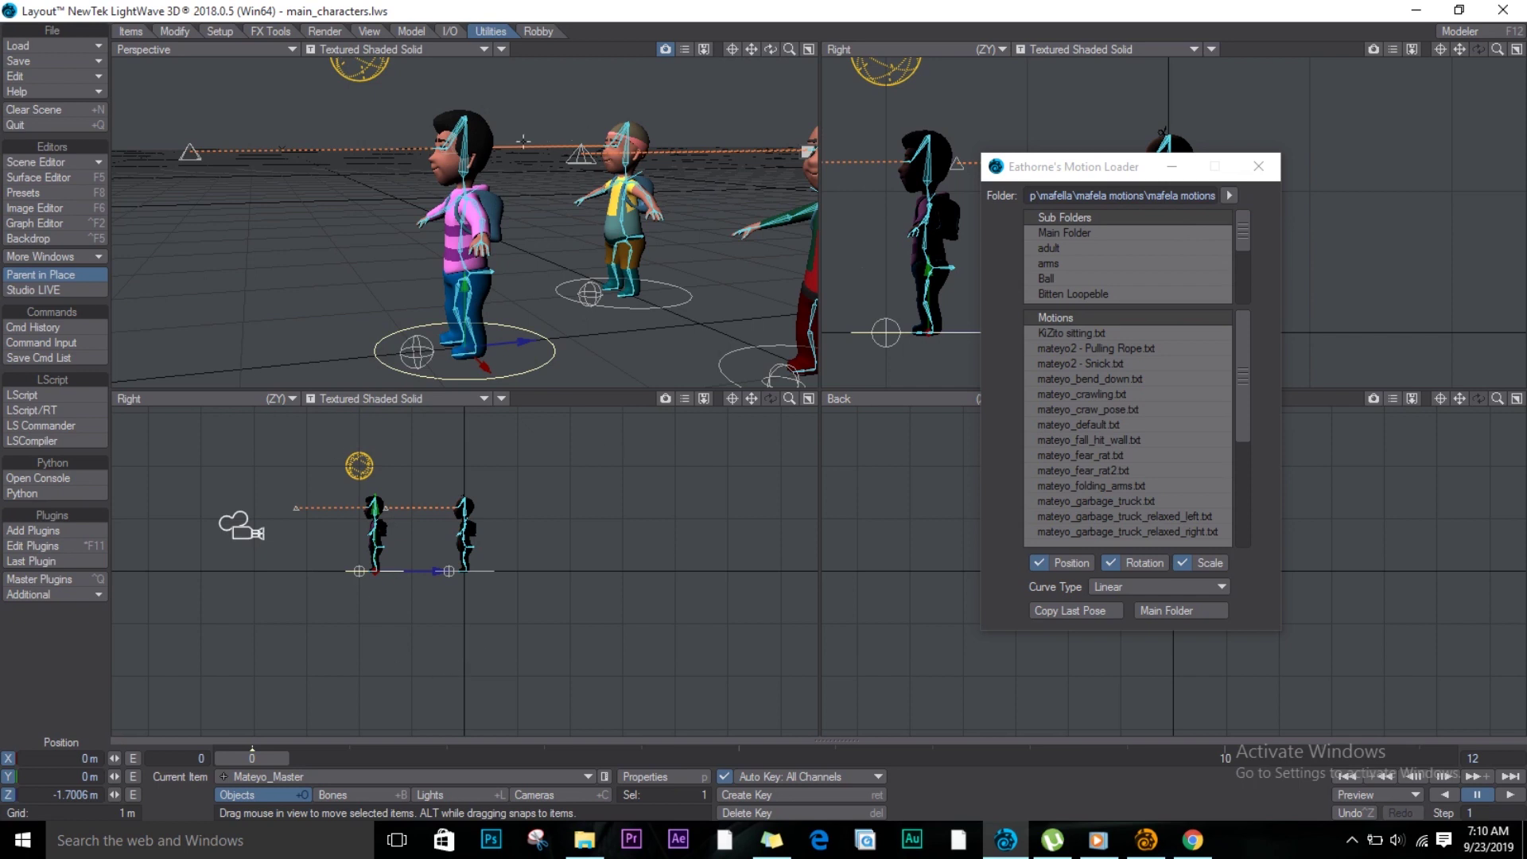
Step: Select the mateyo2 character and choose the Main Folder as the motion source in the loader
click(455, 101)
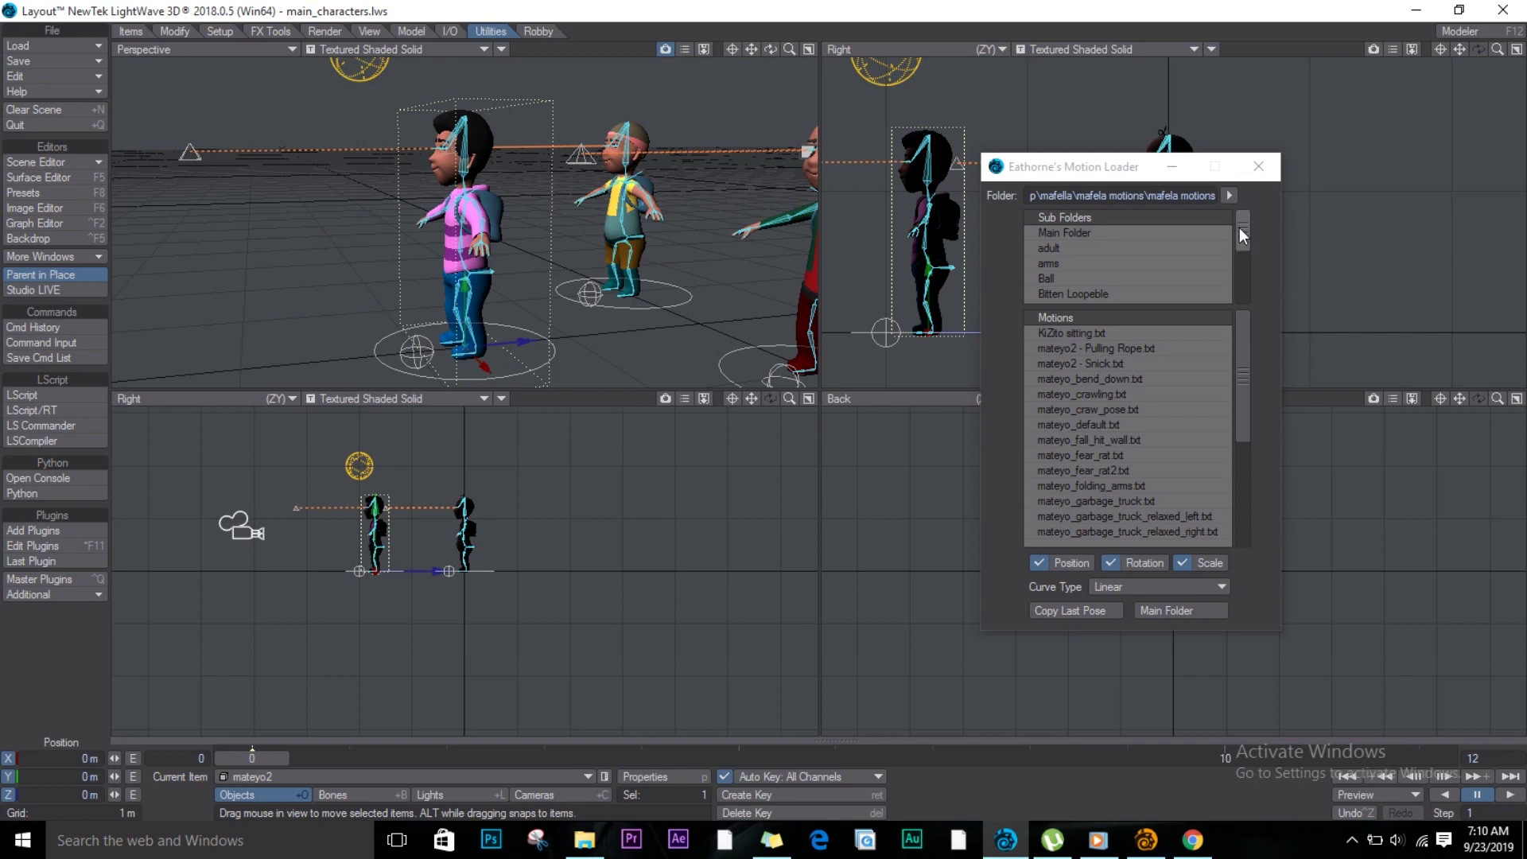
click(1097, 233)
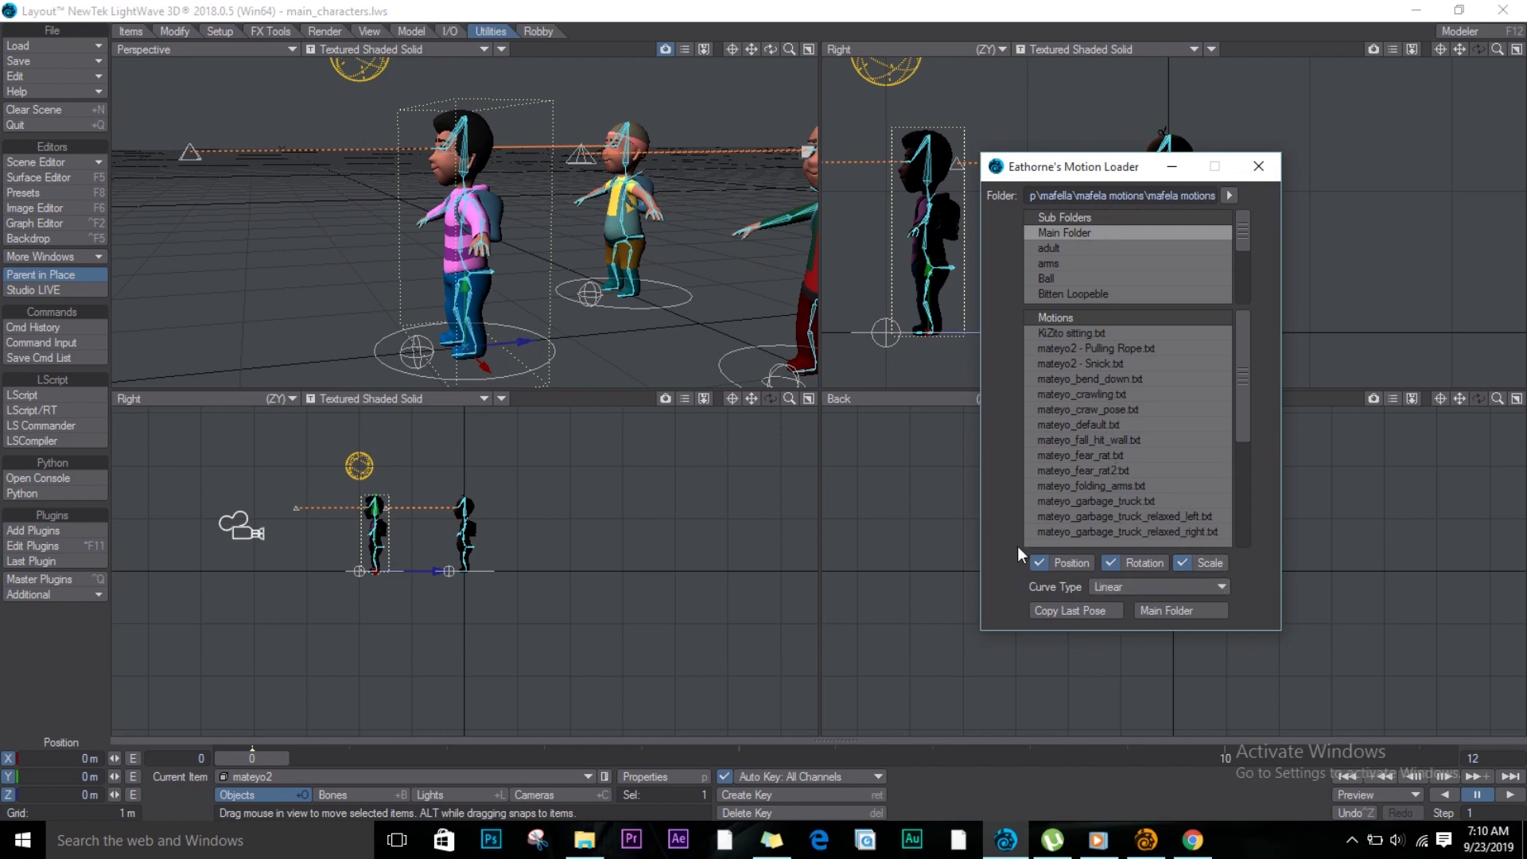
Step: Examine mateyo2's position and rotation channels in the Graph Editor, and close it
click(56, 224)
drag(819, 254, 471, 186)
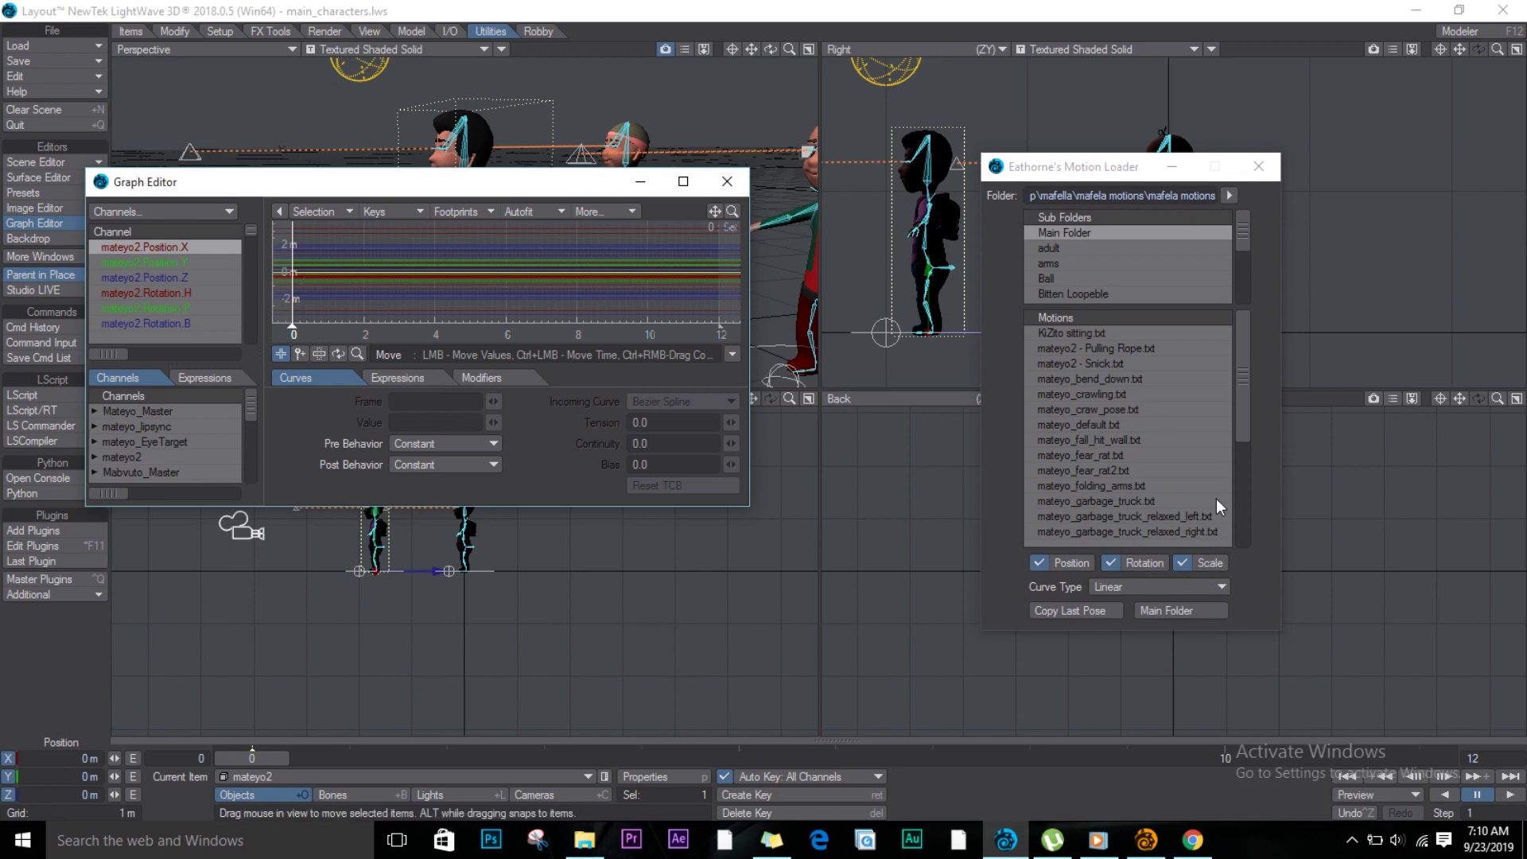
click(716, 190)
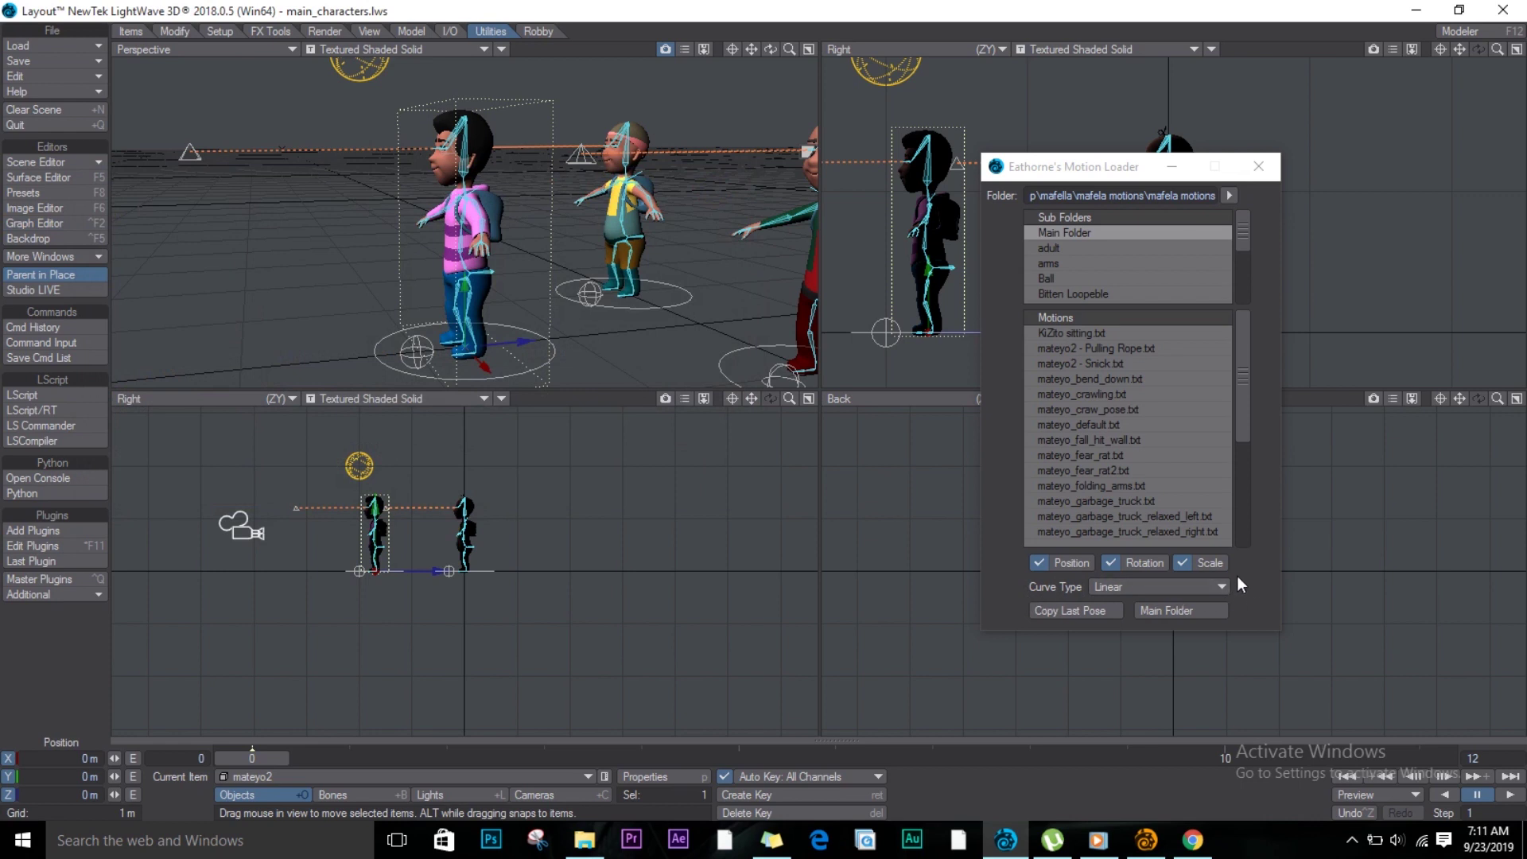
Step: Choose Linear as the curve type and load the mateyo_folding_arms.txt motion onto mateyo2
click(1191, 586)
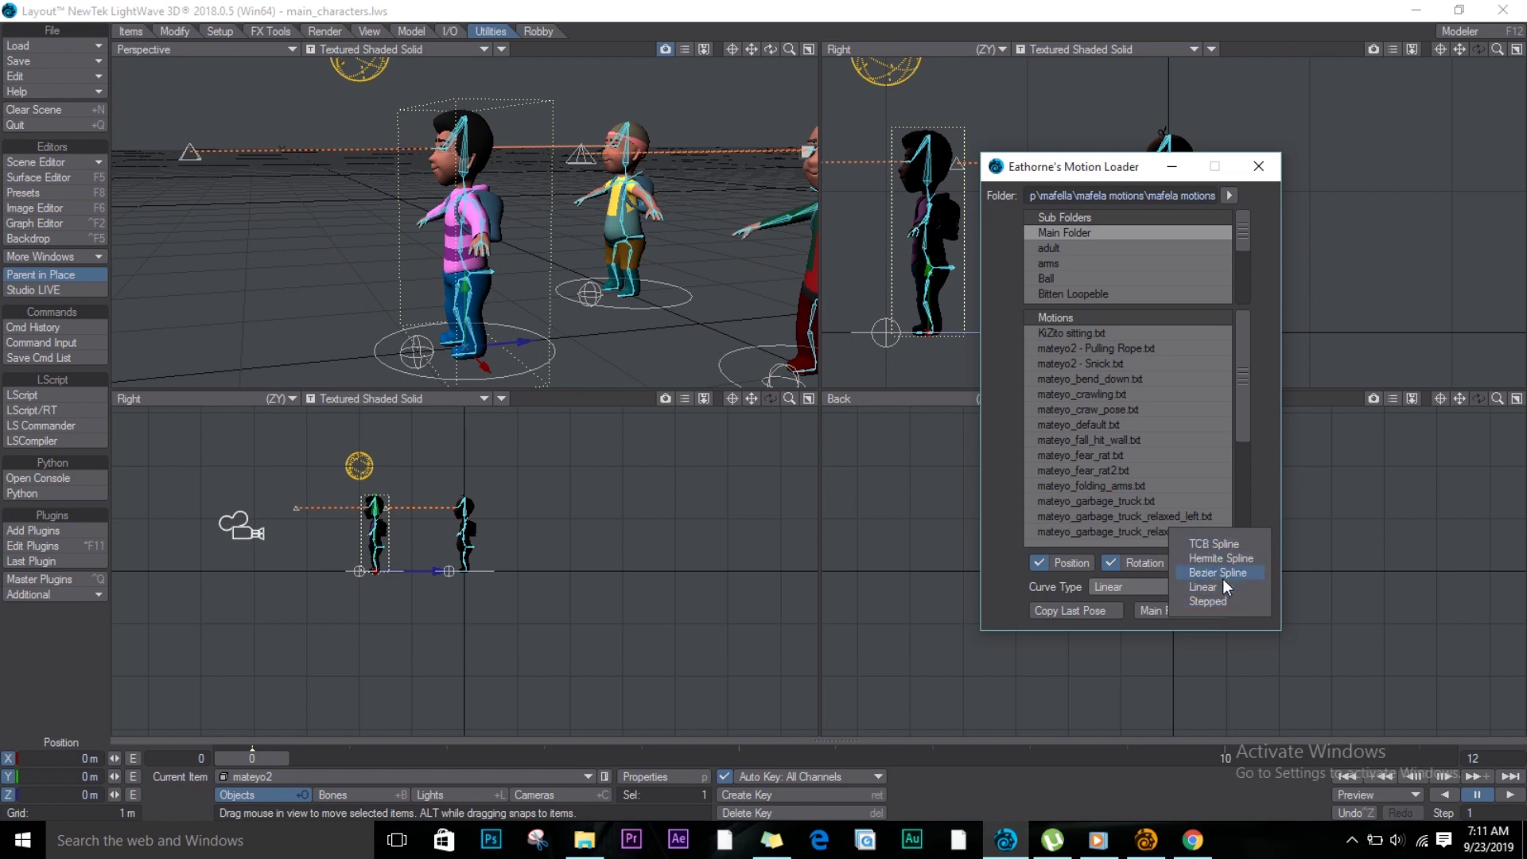
click(1196, 589)
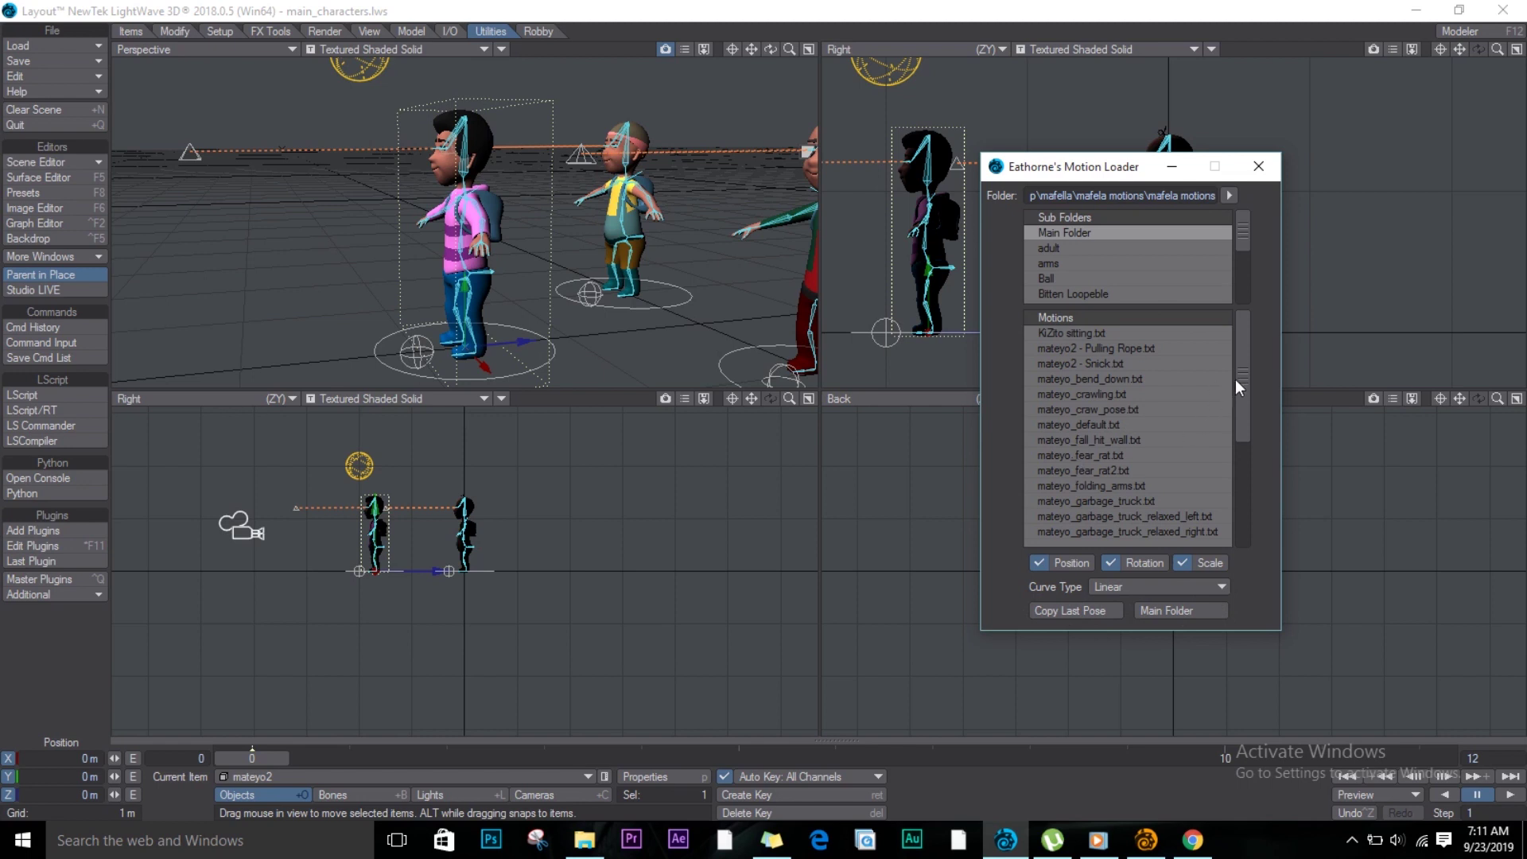
click(1238, 357)
drag(1238, 358, 1244, 381)
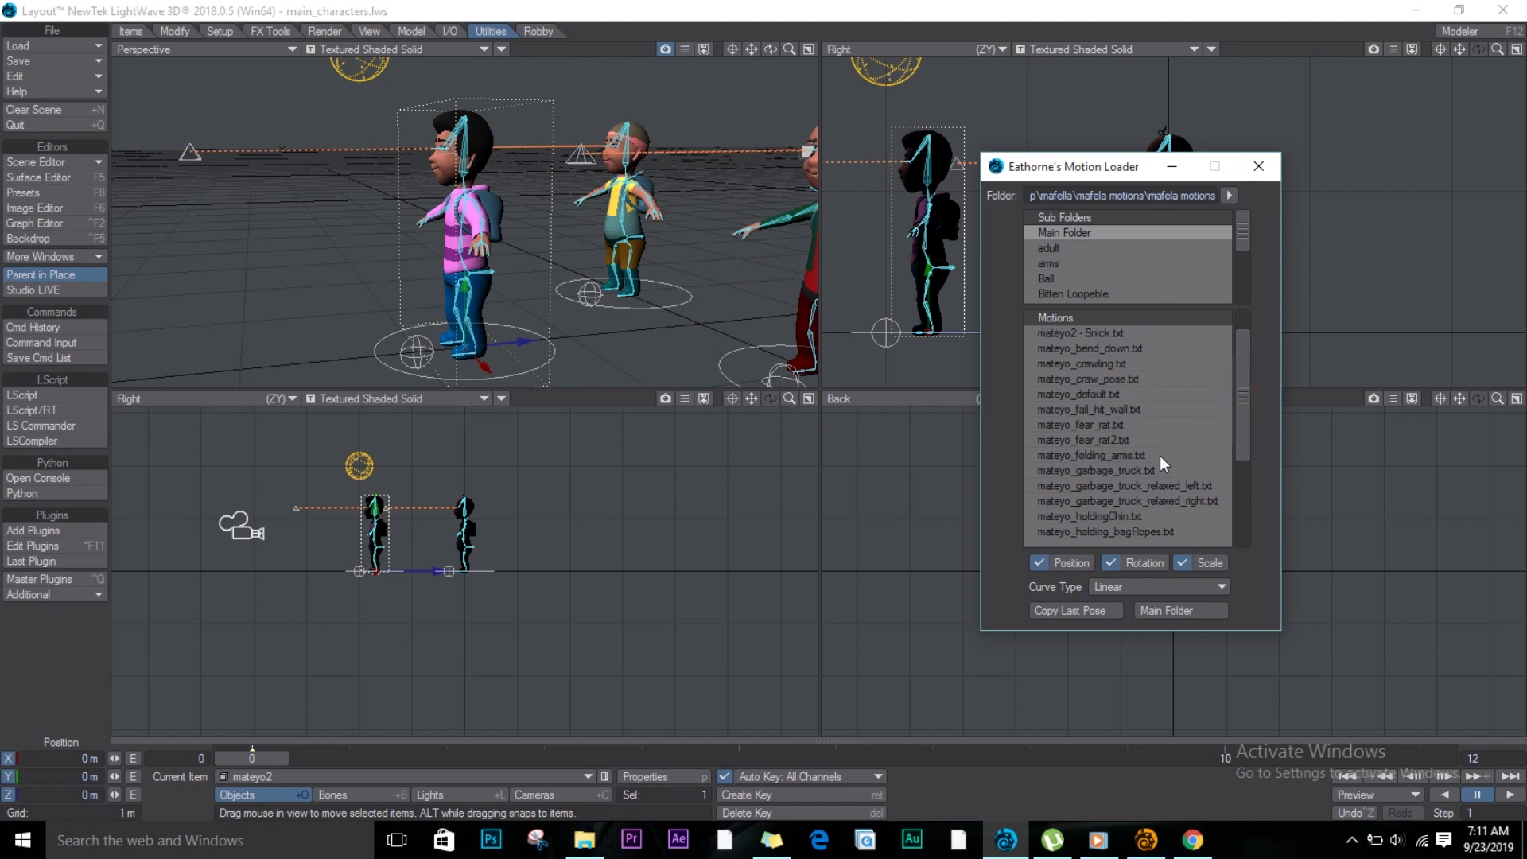
click(1130, 456)
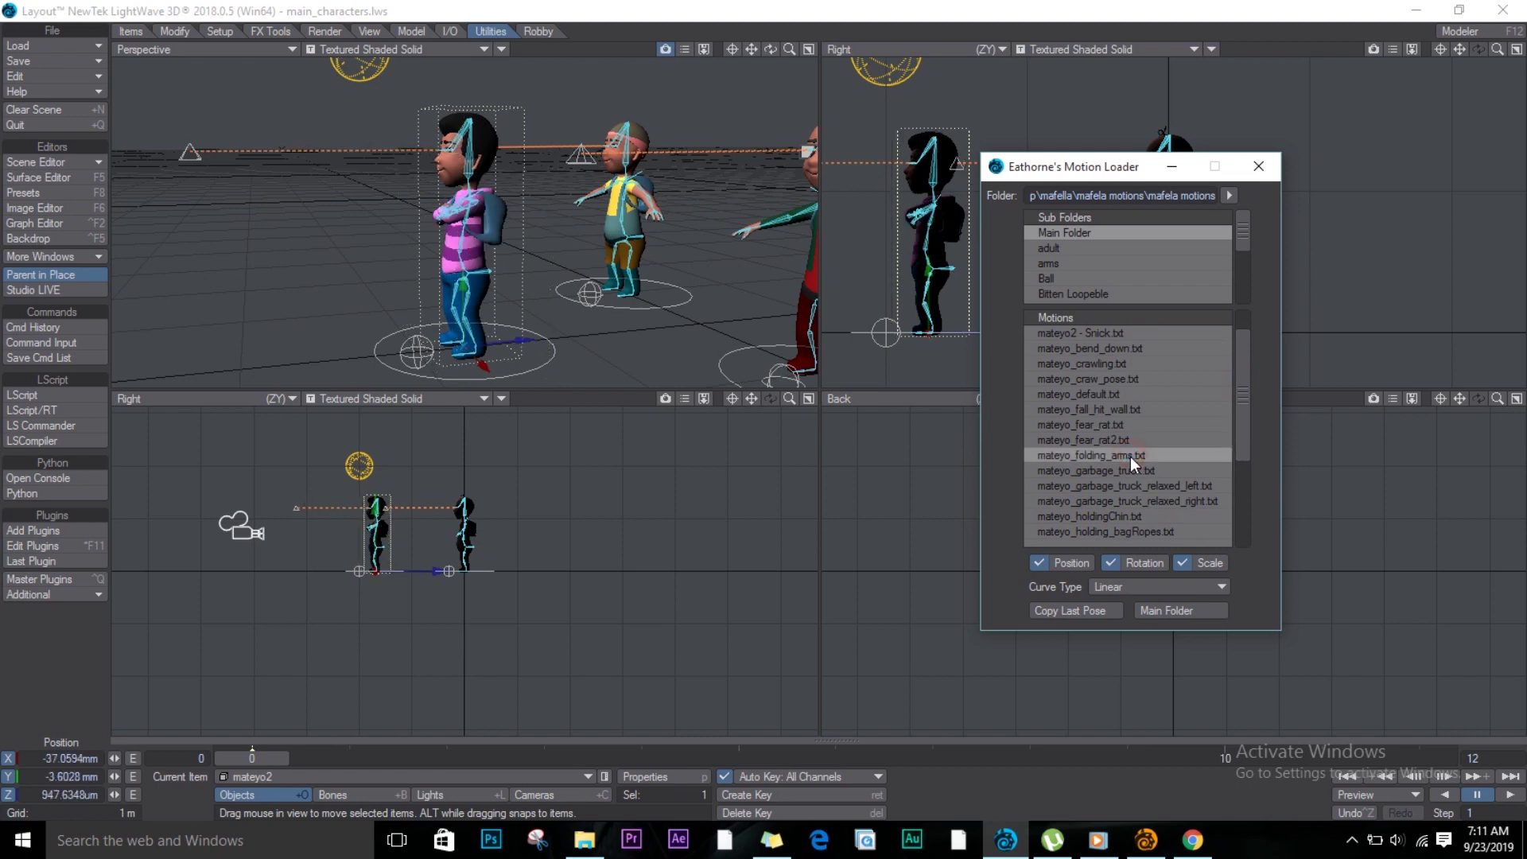
Step: Load the mateyo_hold_waistFists.txt motion onto mateyo2
mouse_move(771, 49)
mouse_down()
mouse_move(752, 265)
mouse_move(808, 522)
mouse_move(739, 422)
mouse_move(771, 51)
mouse_up()
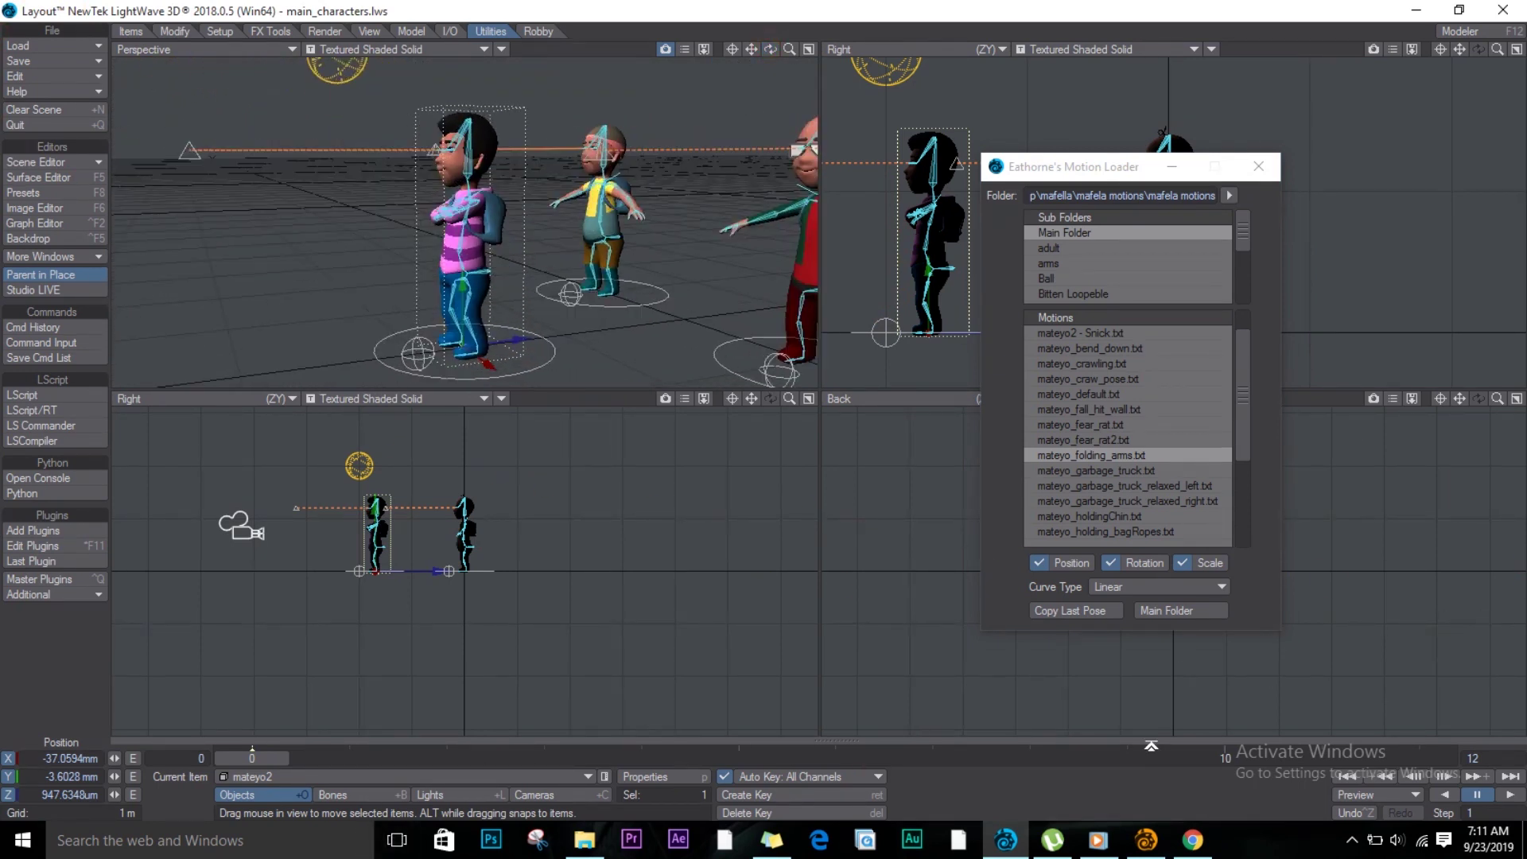
drag(1243, 371, 1244, 428)
click(1110, 486)
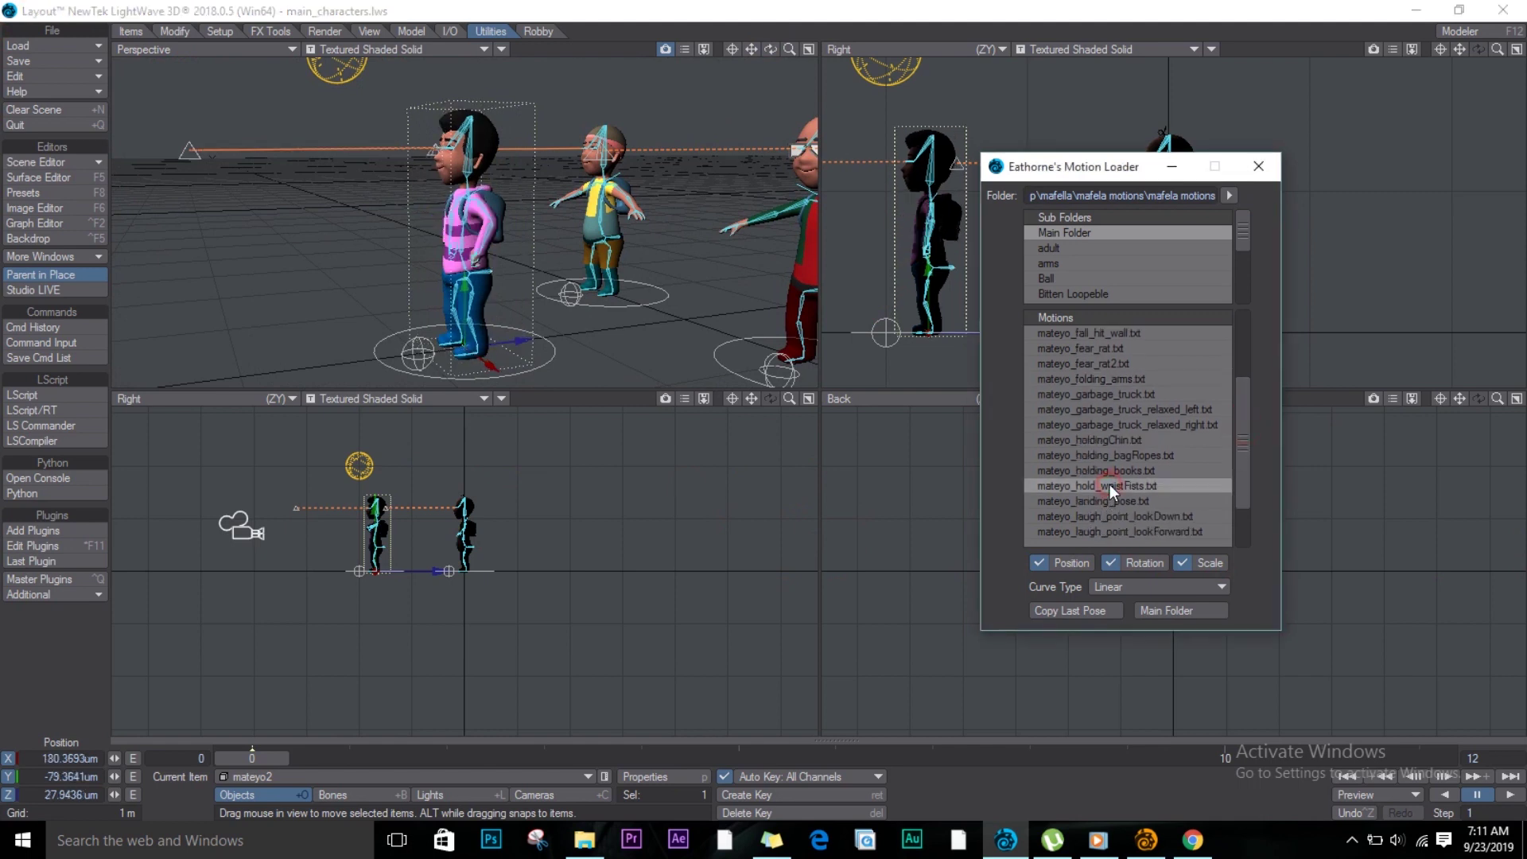
Step: Hide the characters' bones in the Perspective view
drag(770, 49, 676, 56)
drag(948, 226, 930, 16)
click(501, 49)
click(466, 65)
Step: Load the mateyo_holdingChin.txt motion onto mateyo2
drag(772, 49, 813, 197)
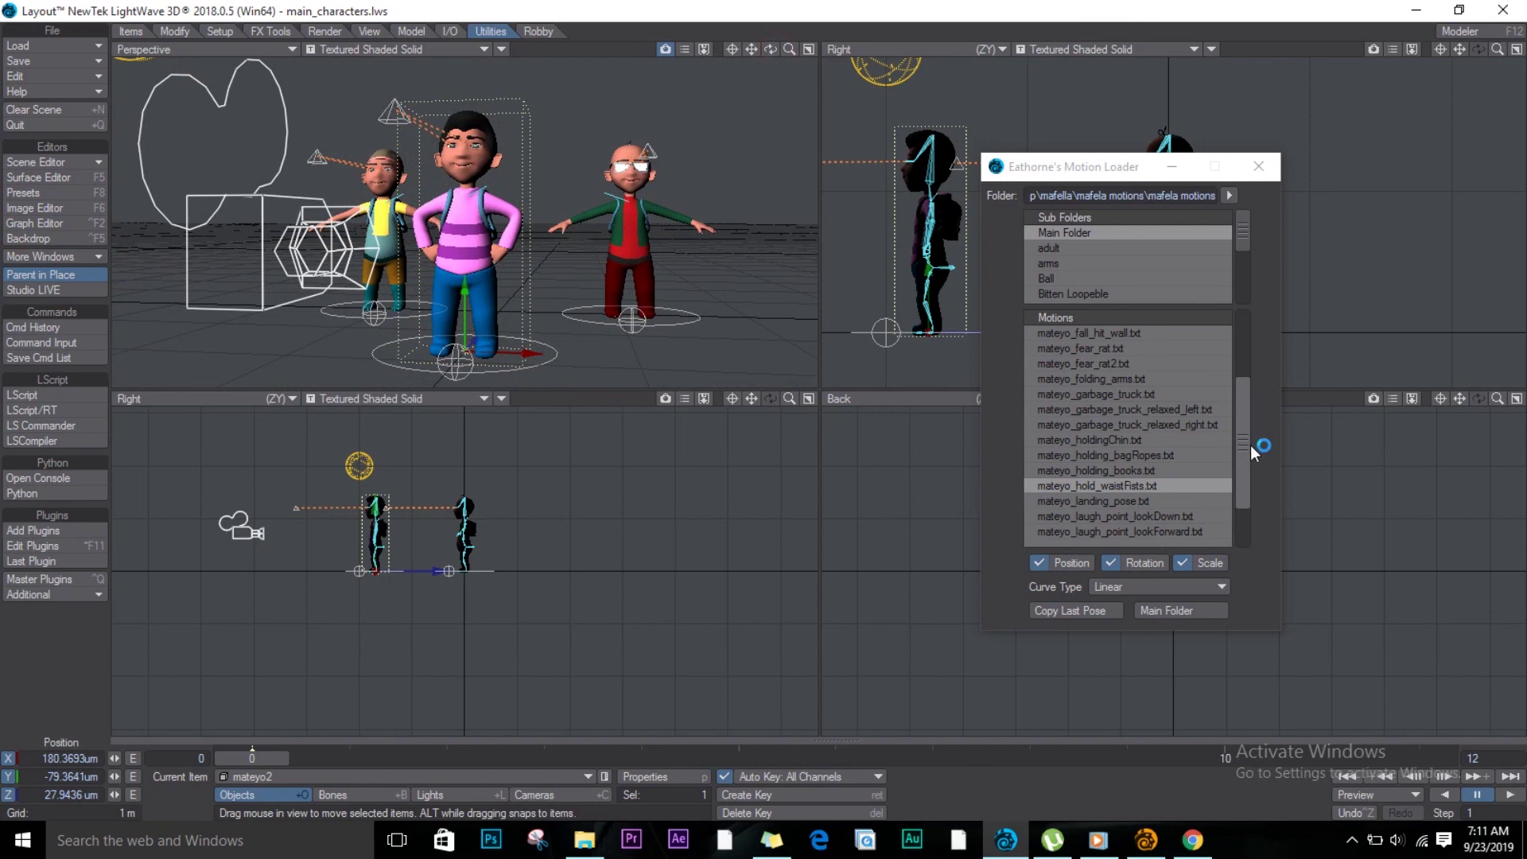
click(1119, 440)
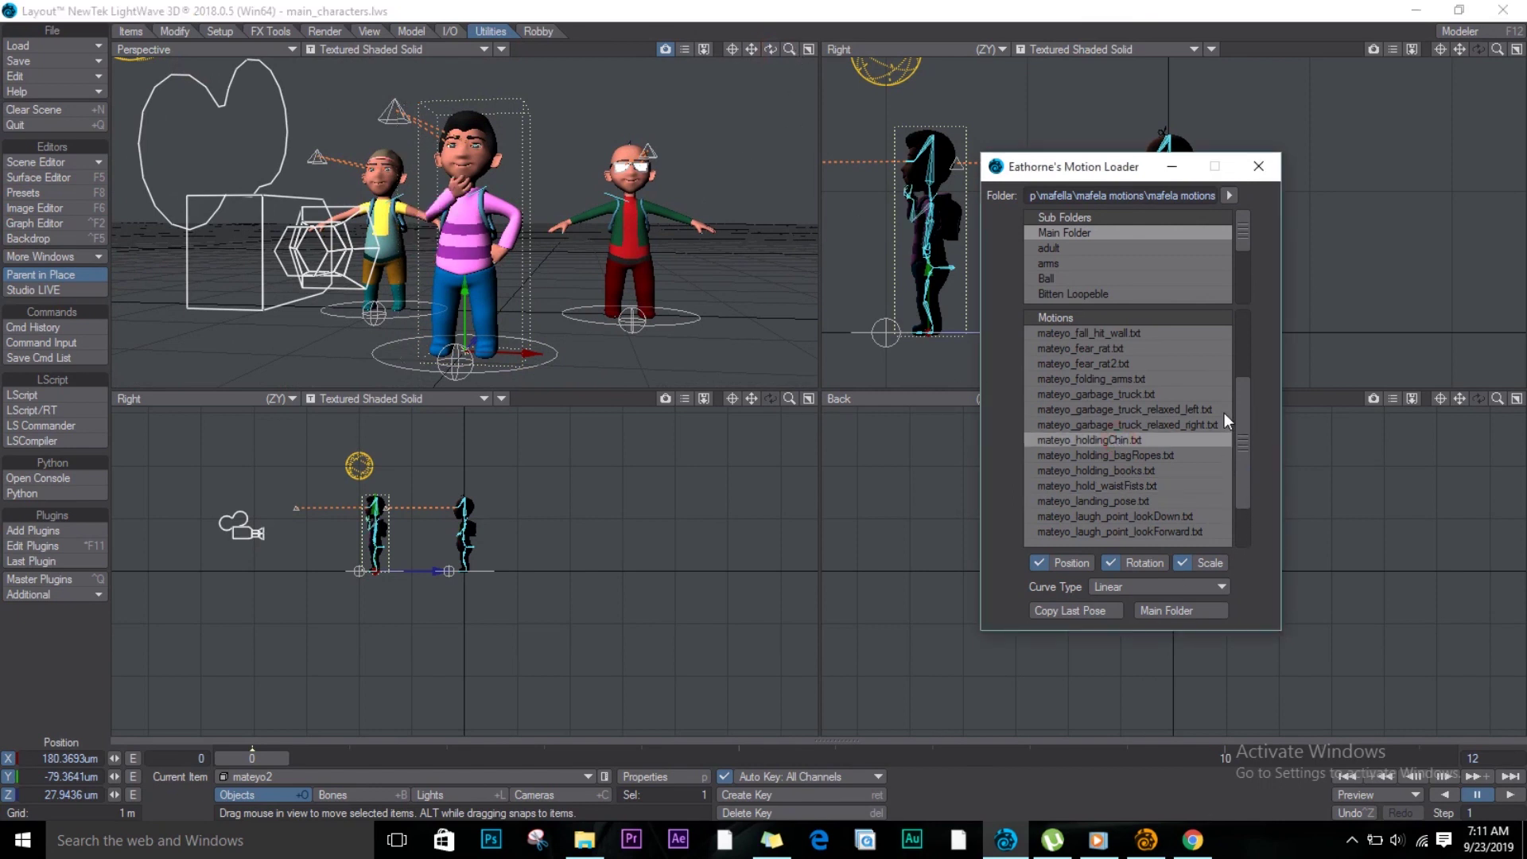
drag(1246, 430, 1257, 493)
Step: Expand the timeline display and set the scene's last frame to 120
click(1078, 741)
drag(1511, 758, 1303, 767)
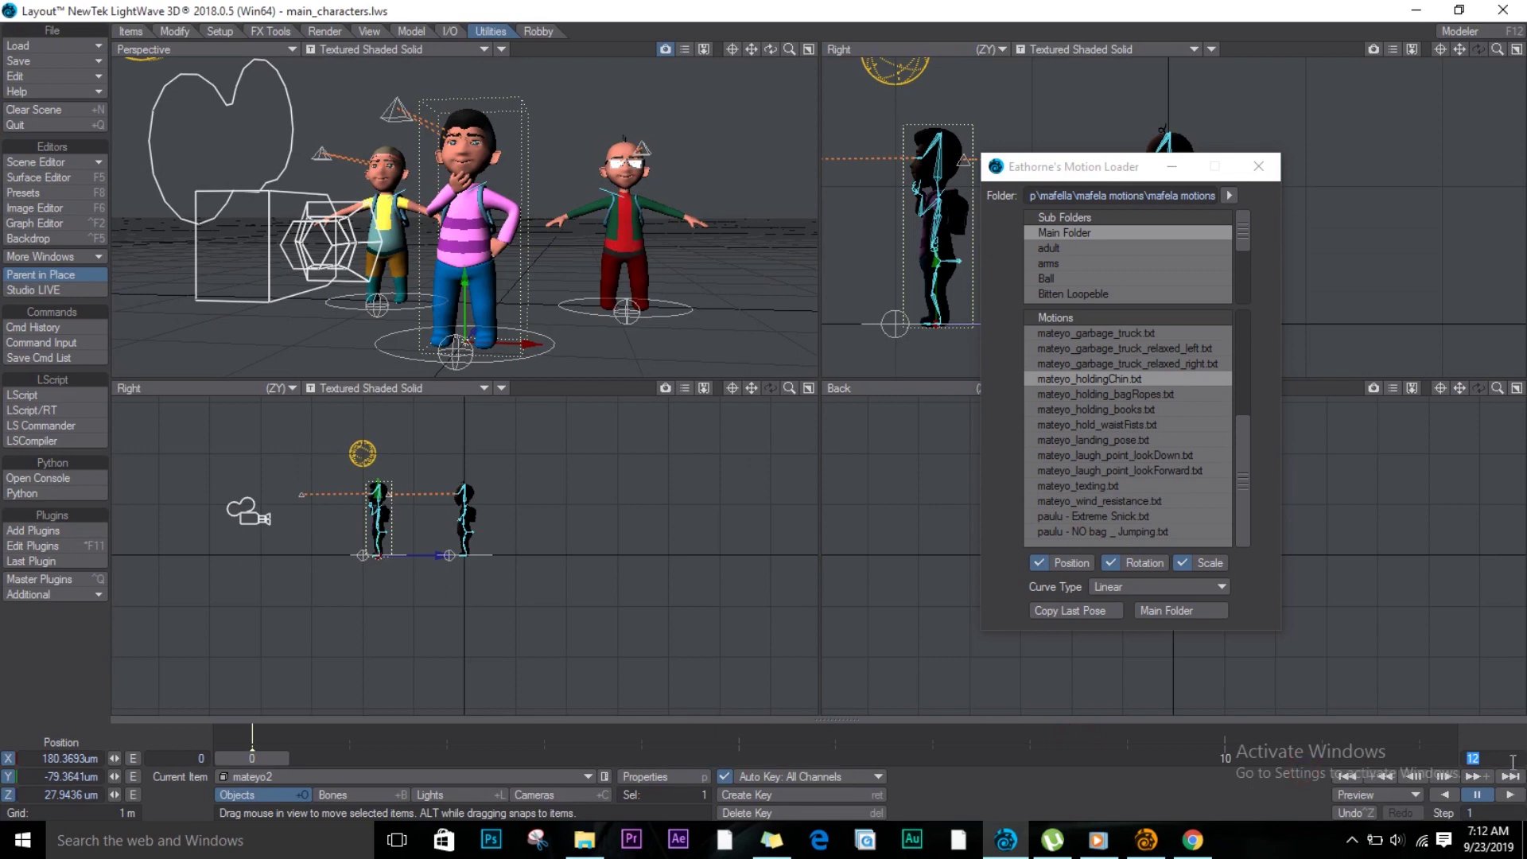
text(120)
key(Return)
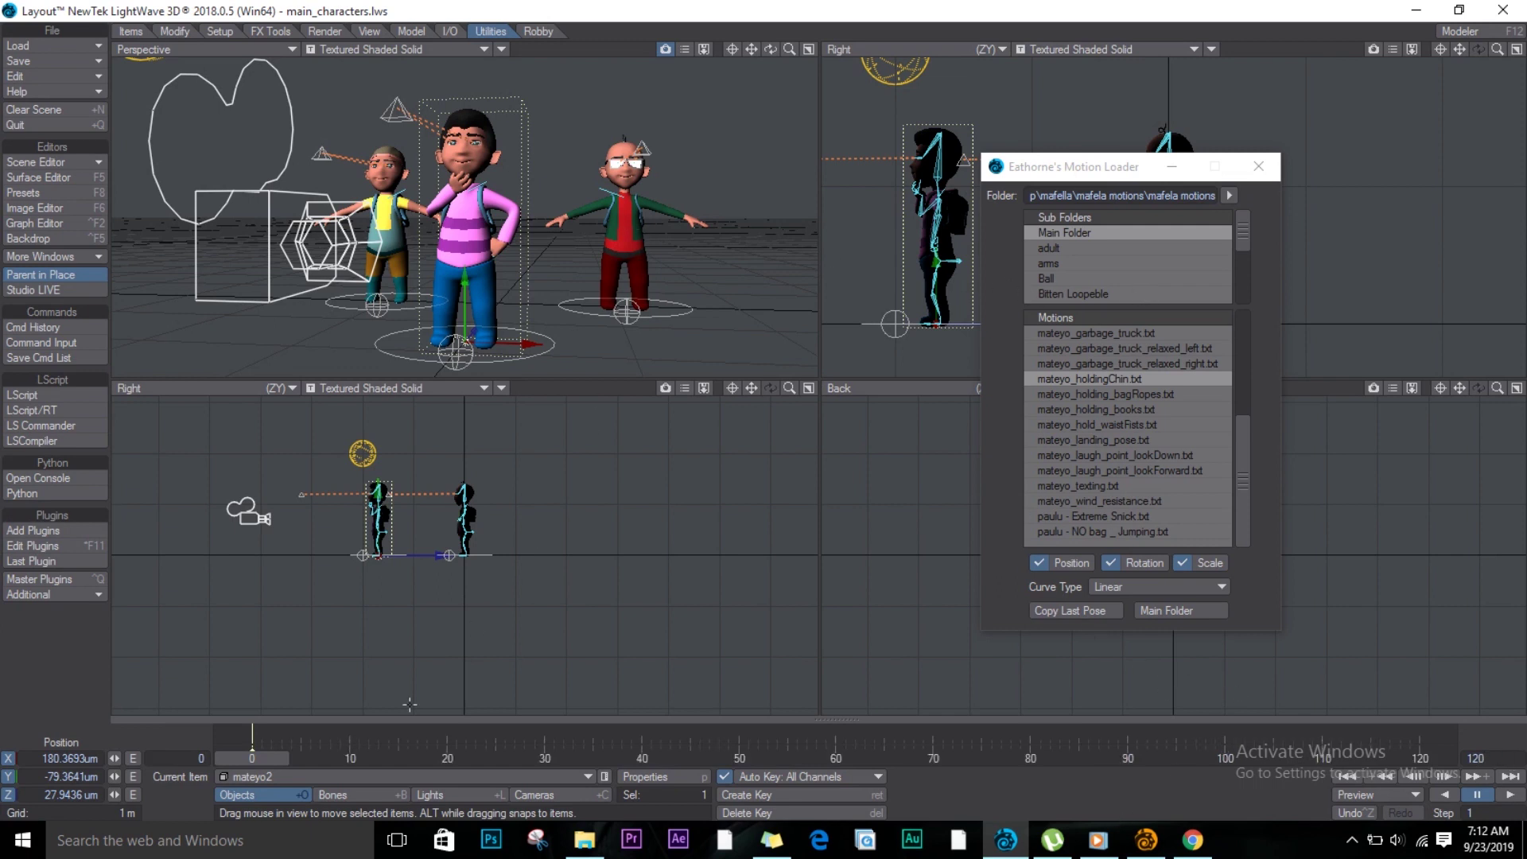
Step: Load the mateyo_default.txt motion onto mateyo2 and open the walking subfolder of motions
drag(1244, 434, 1245, 330)
click(1112, 425)
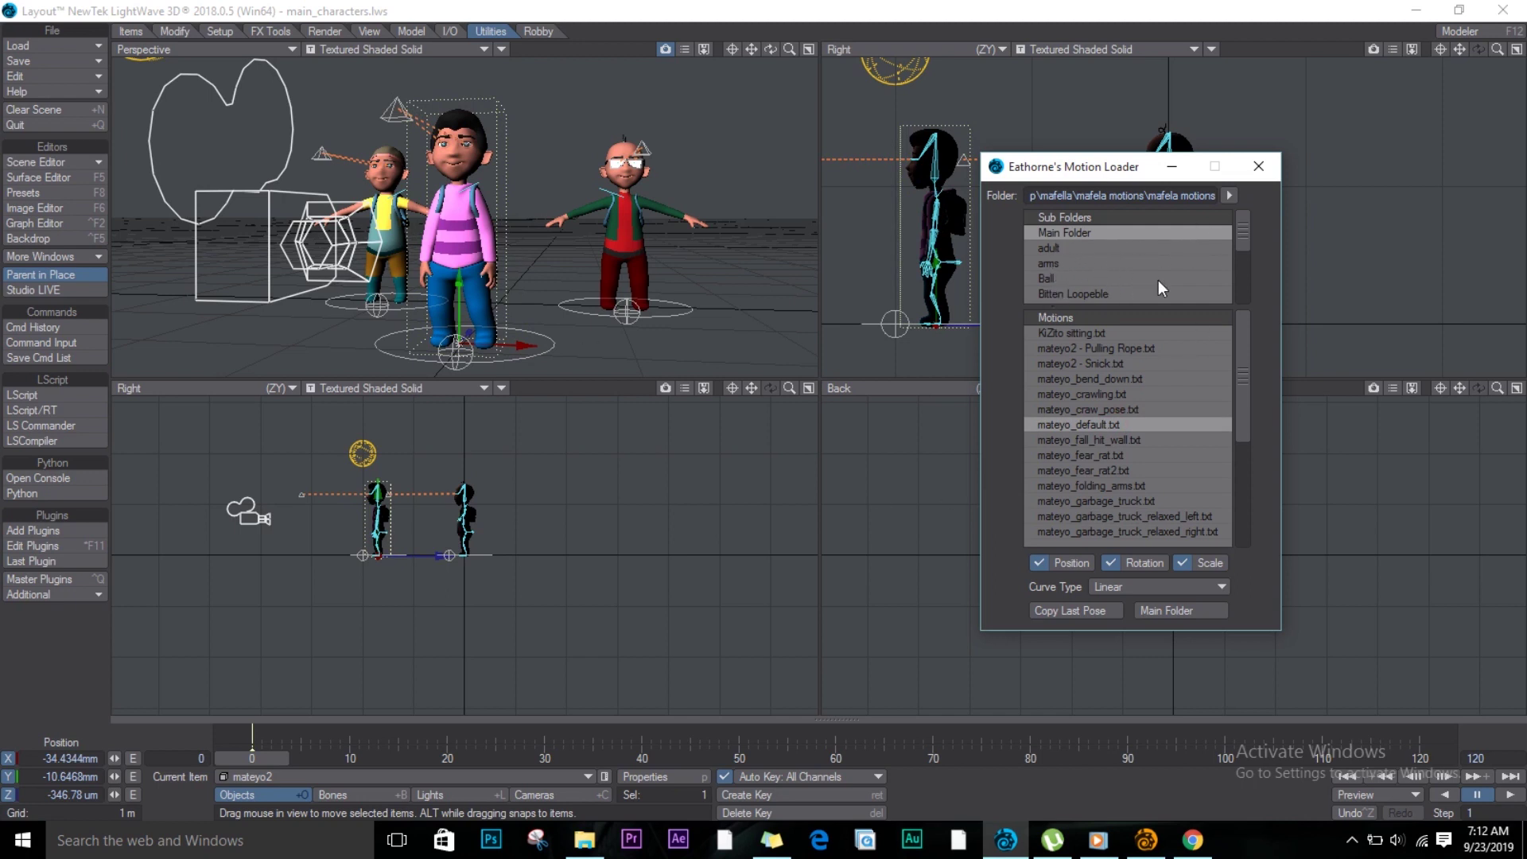
drag(1244, 238, 1249, 291)
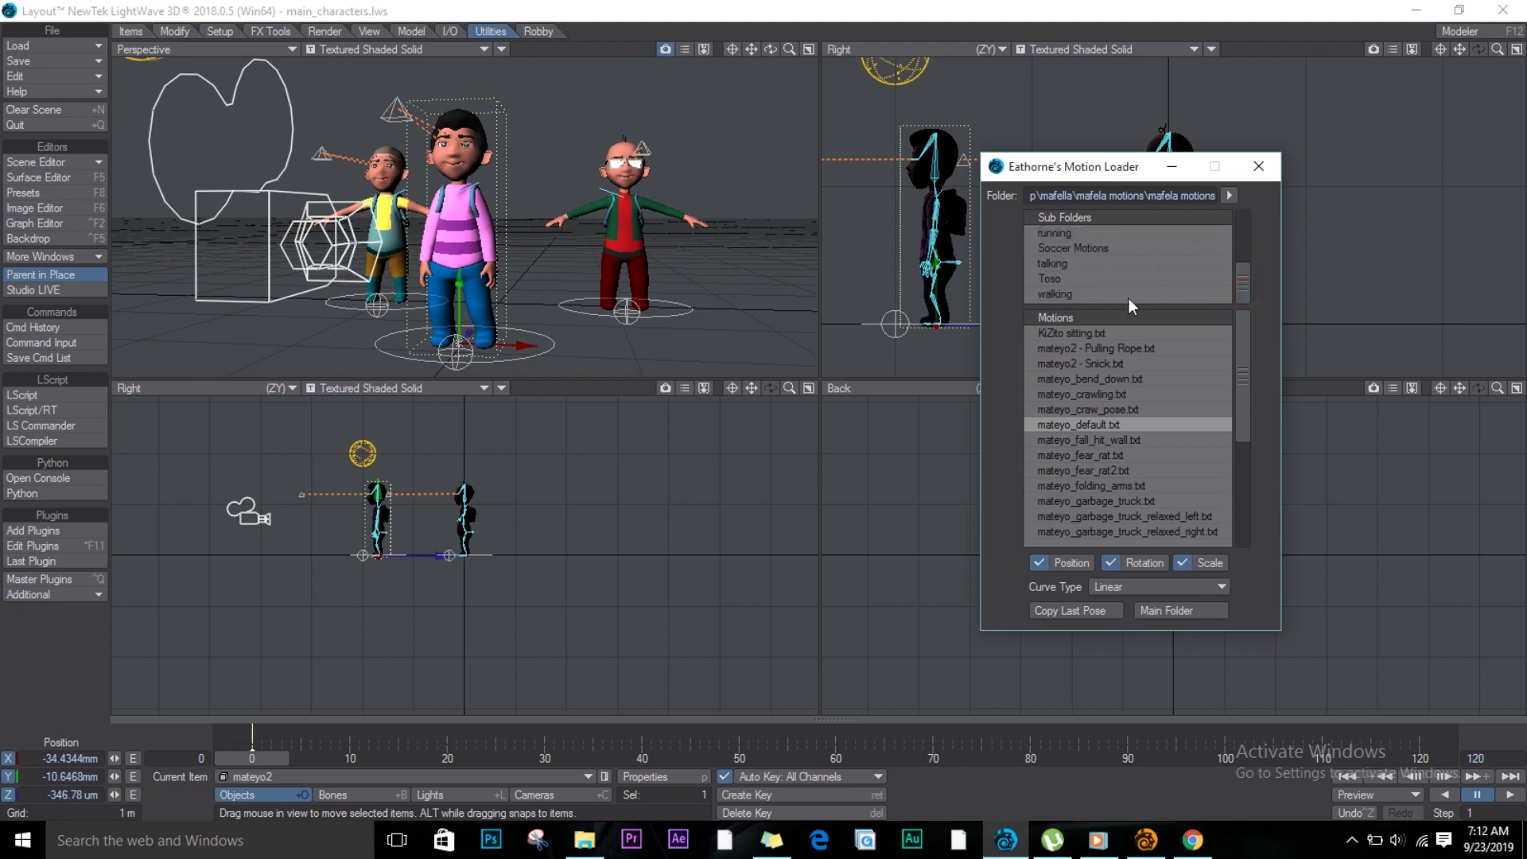
click(1077, 293)
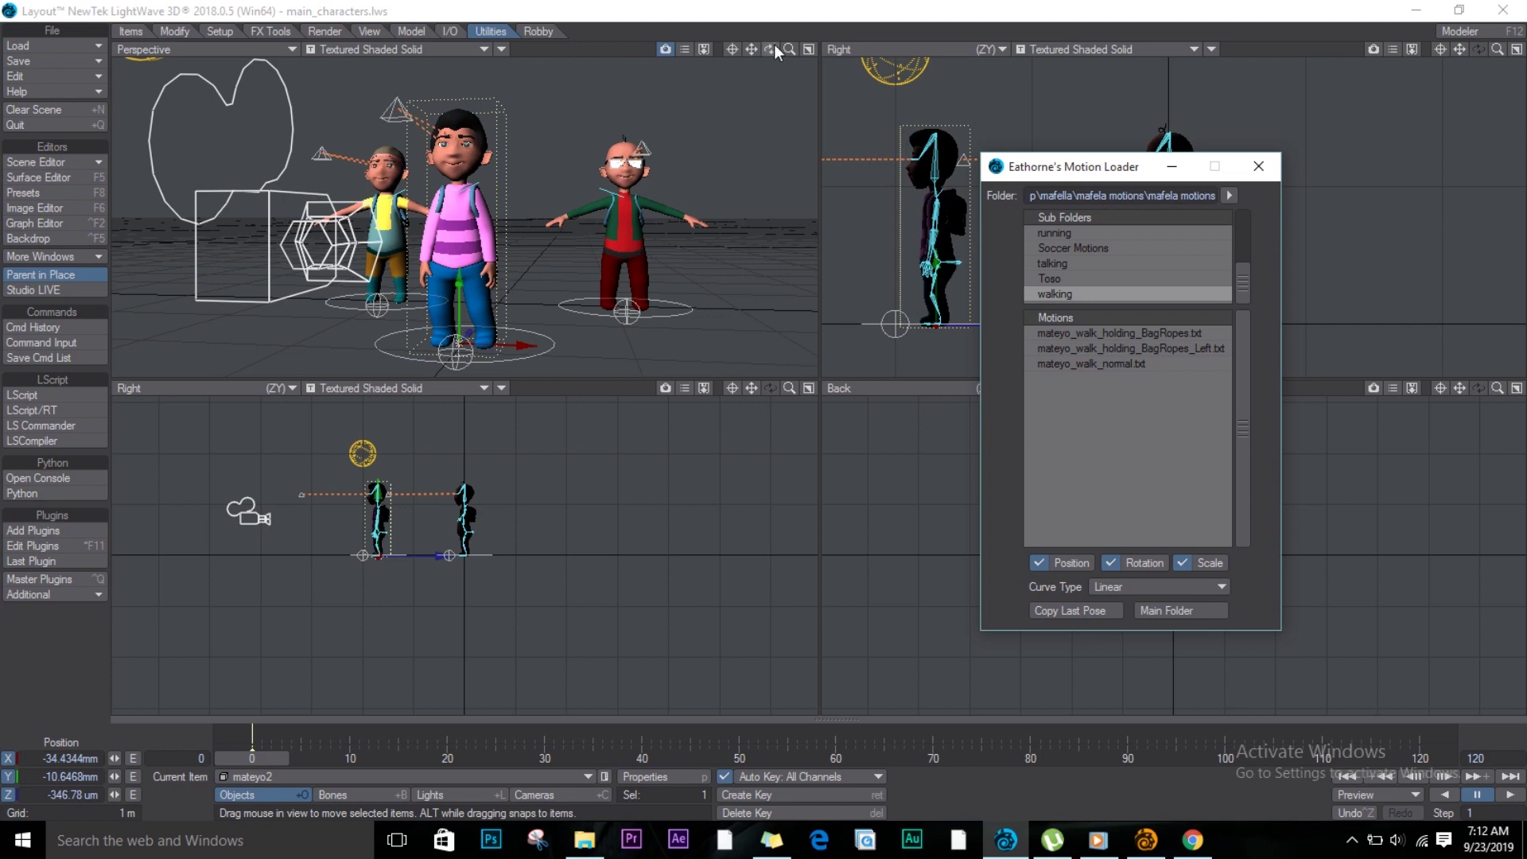
mouse_move(770, 49)
mouse_down()
mouse_move(1522, 29)
mouse_move(1503, 32)
mouse_up()
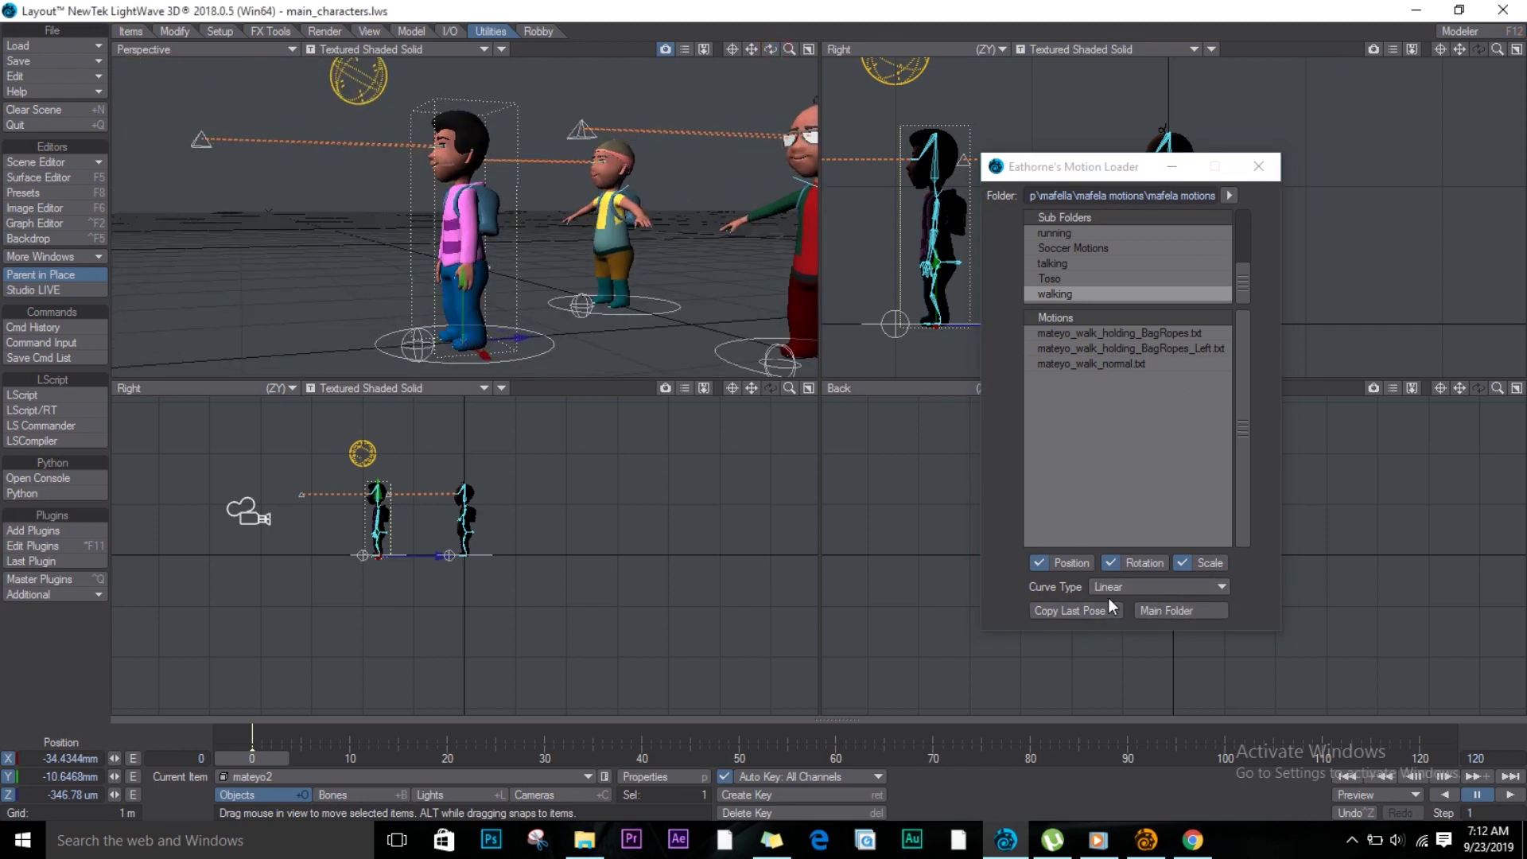
Step: Load mateyo_walk_normal.txt onto mateyo2 at frames 0, 12 and 24, and scrub through the repeated walk cycle
click(1110, 364)
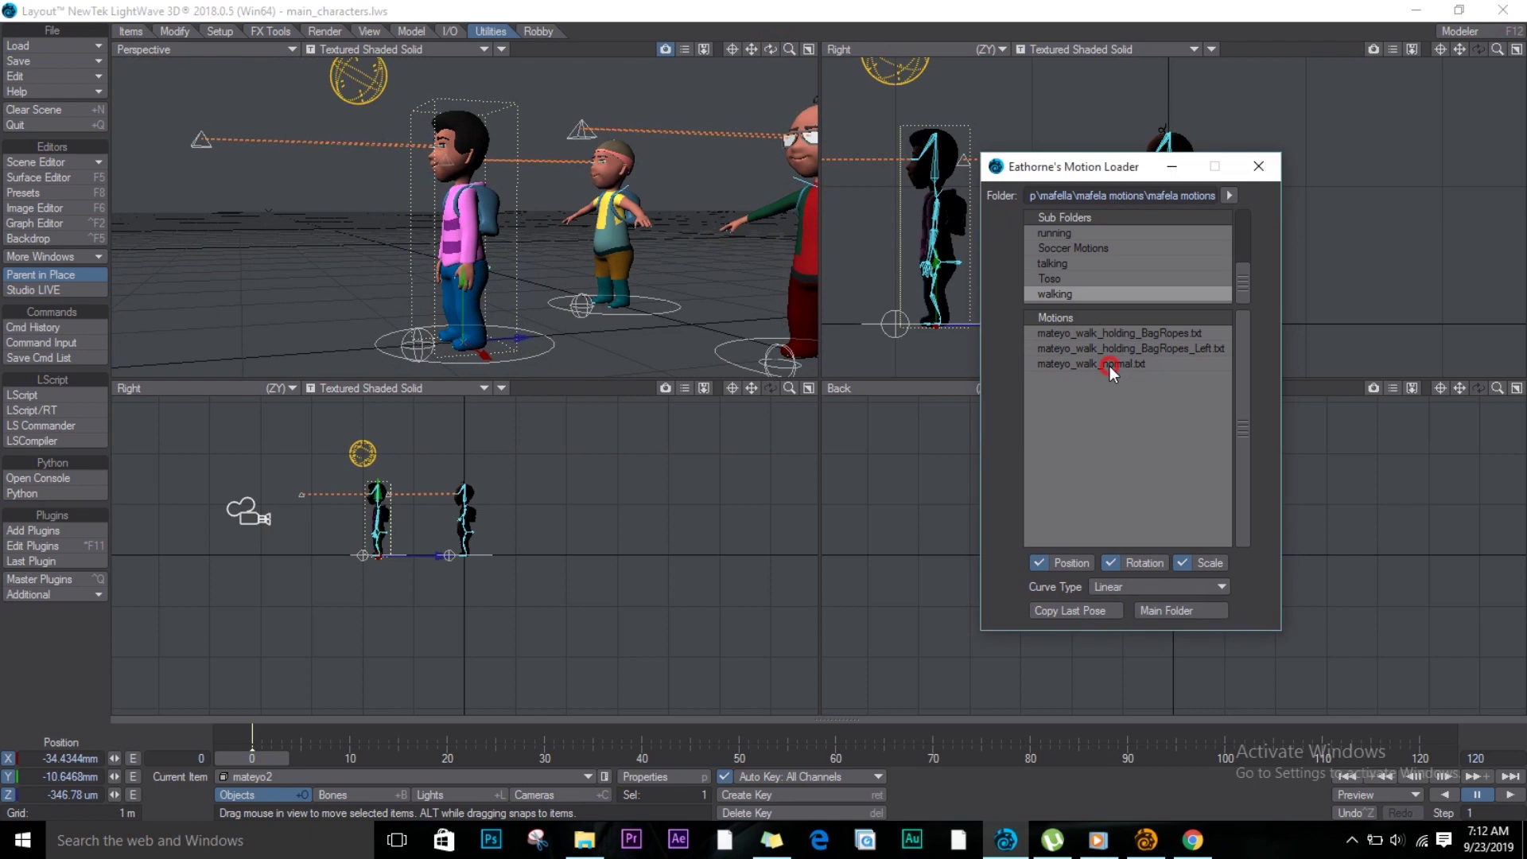
drag(322, 757, 313, 829)
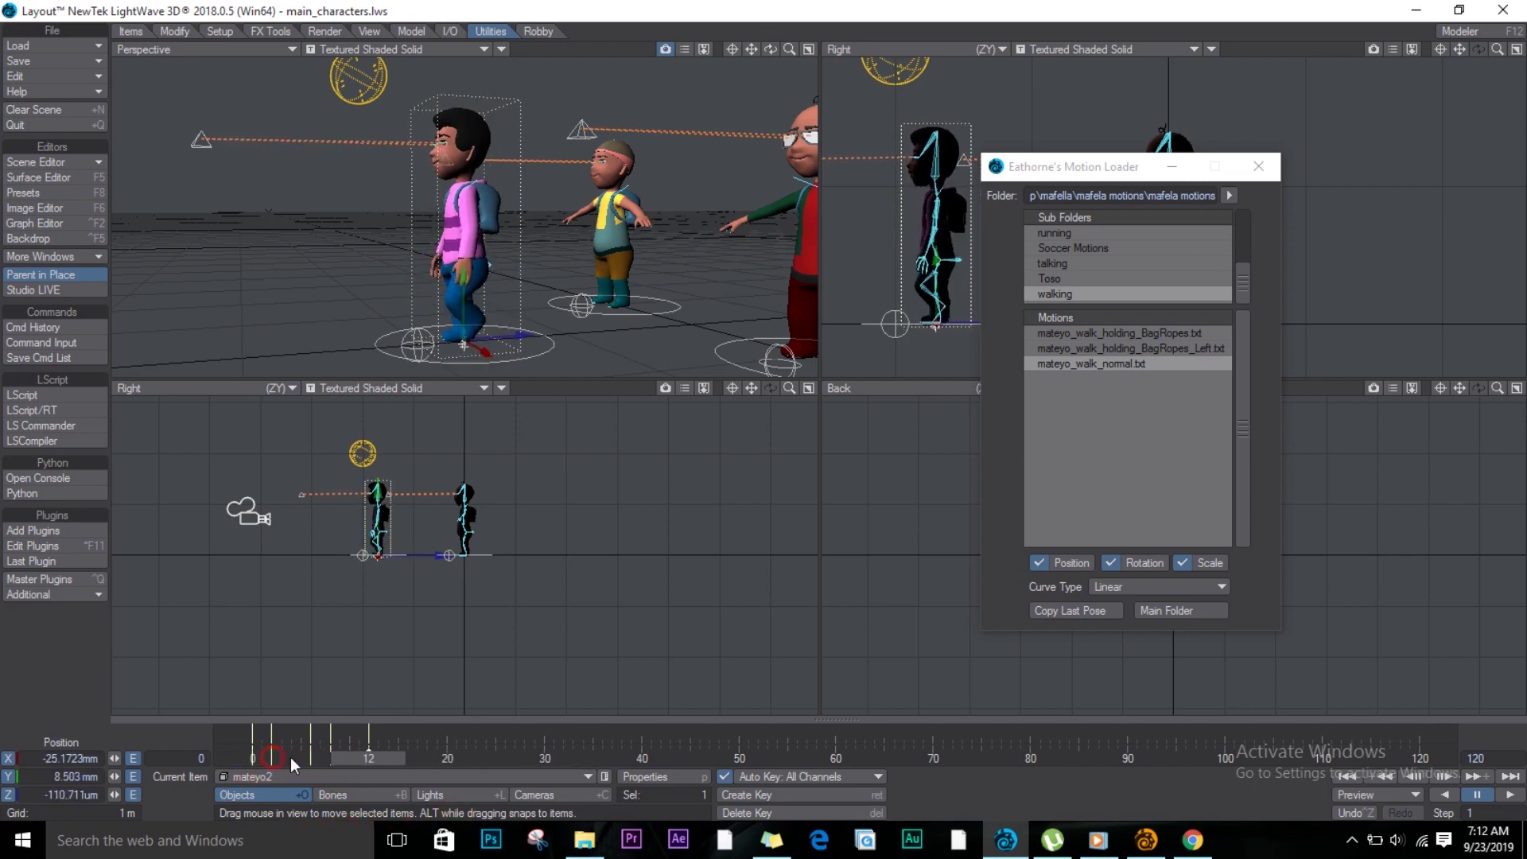
double_click(1139, 366)
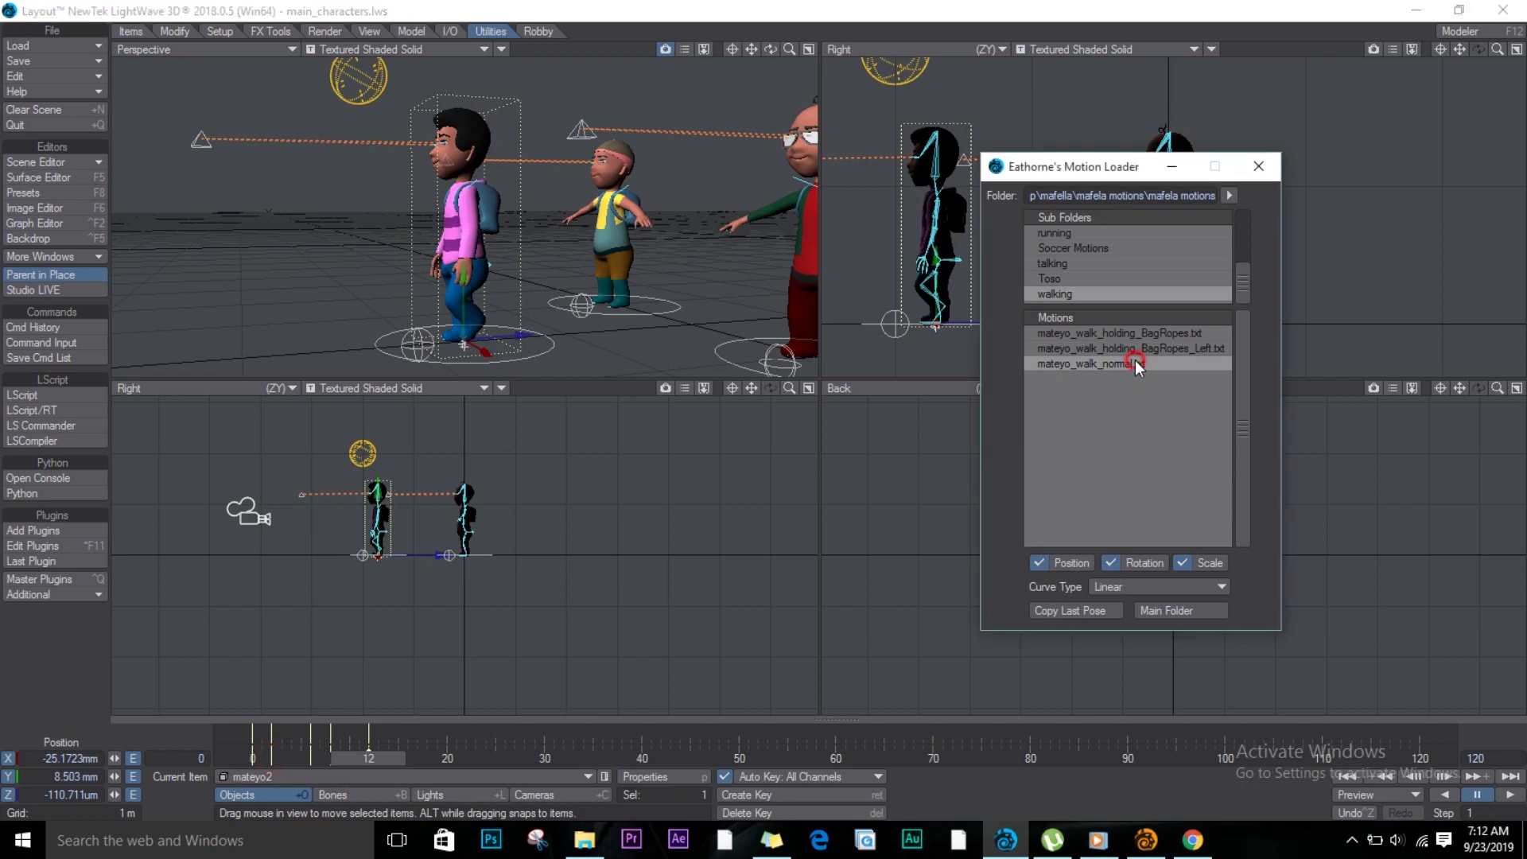
drag(379, 758, 461, 749)
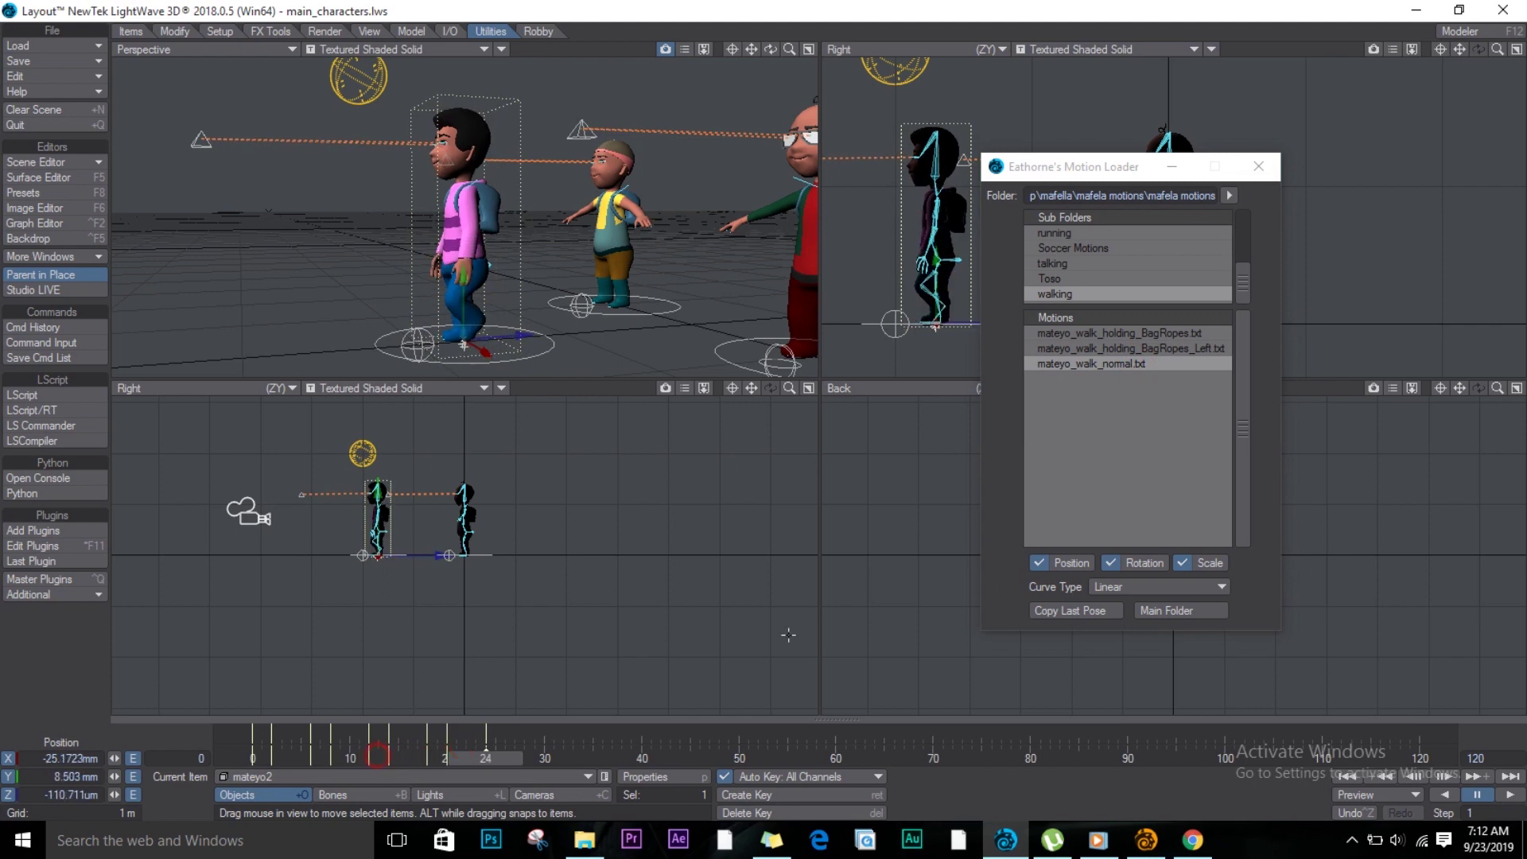
double_click(1143, 366)
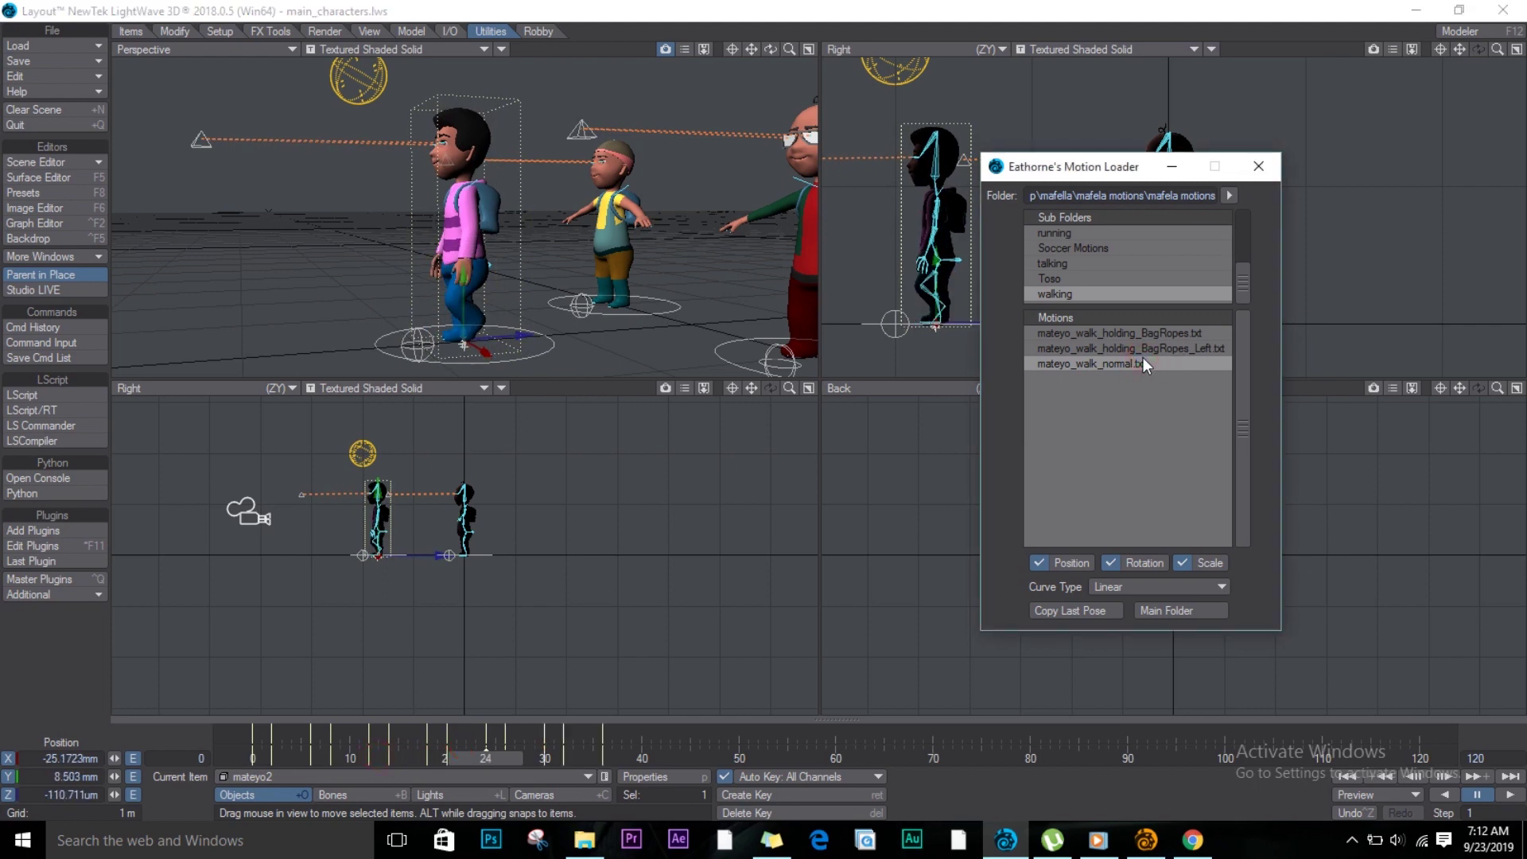
click(531, 759)
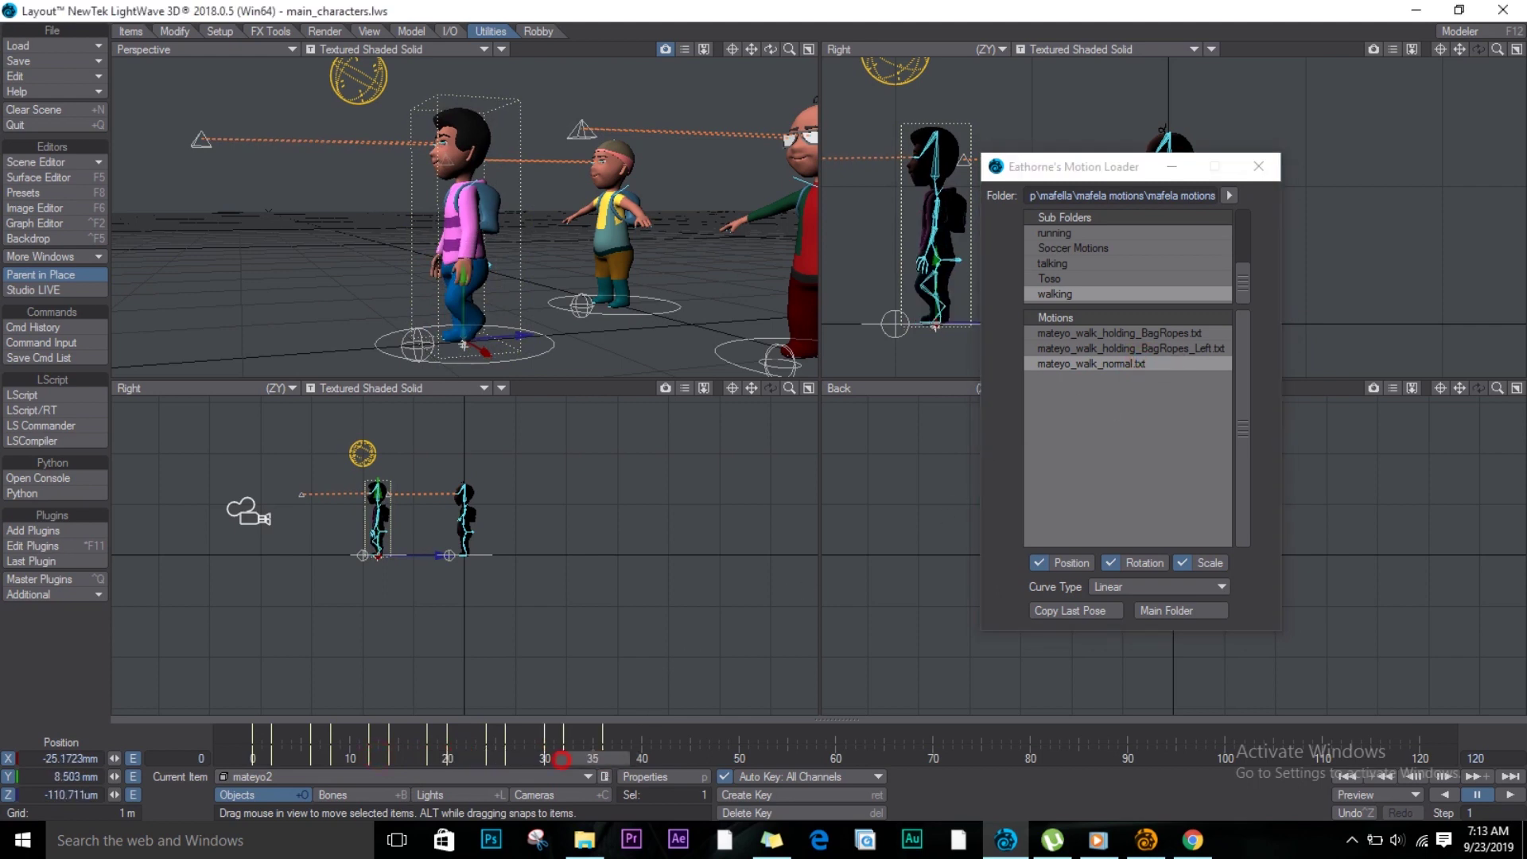
drag(532, 759, 252, 773)
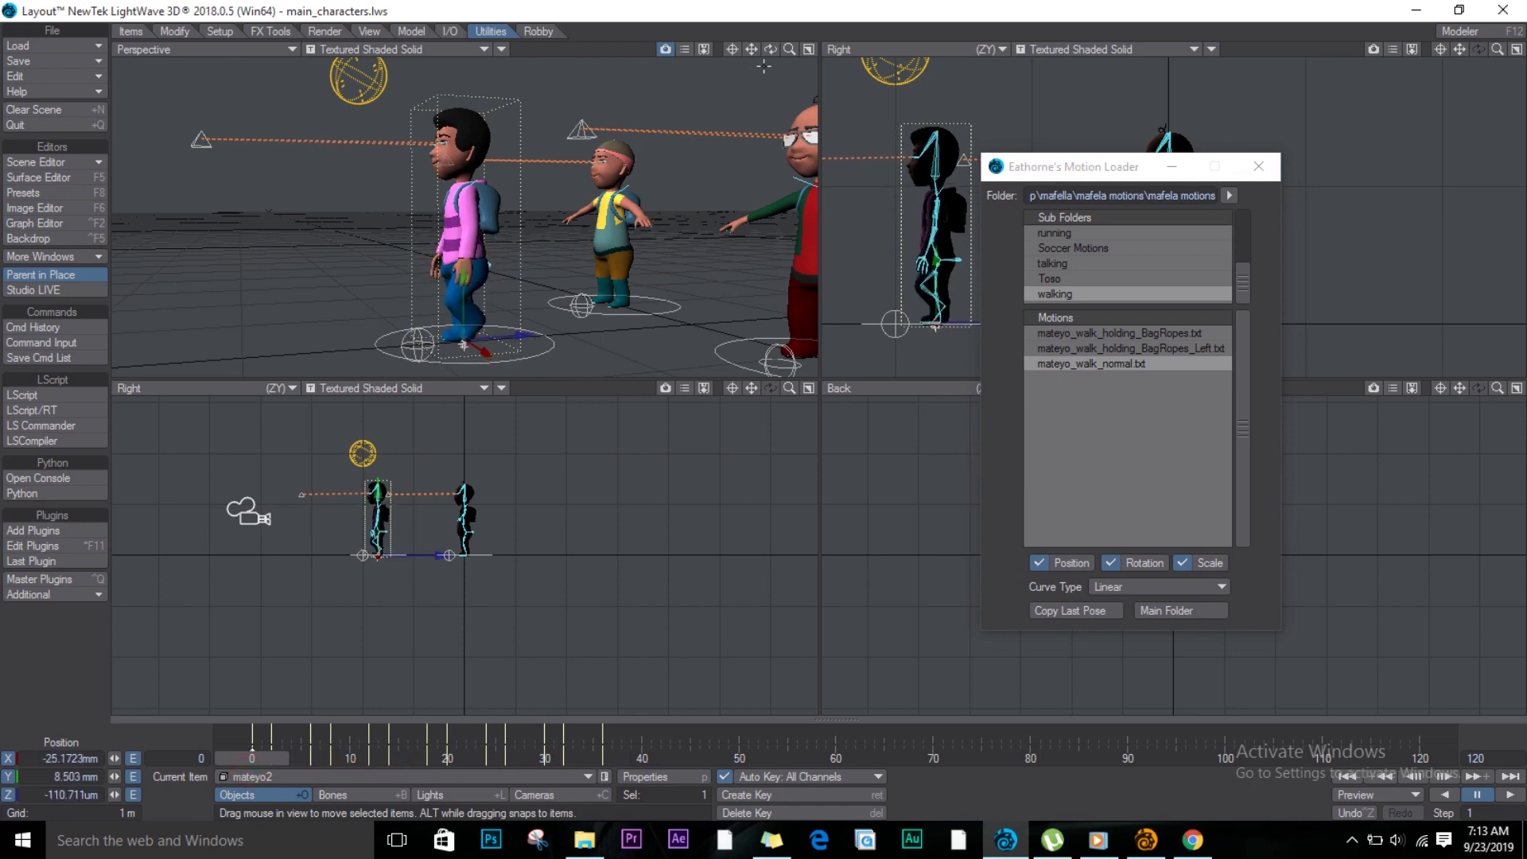
Step: Place Mateyo_Master at about 1.651 m on Z at frame 0 and scrub to frame 36 to check the forward walk
drag(773, 52, 1521, 468)
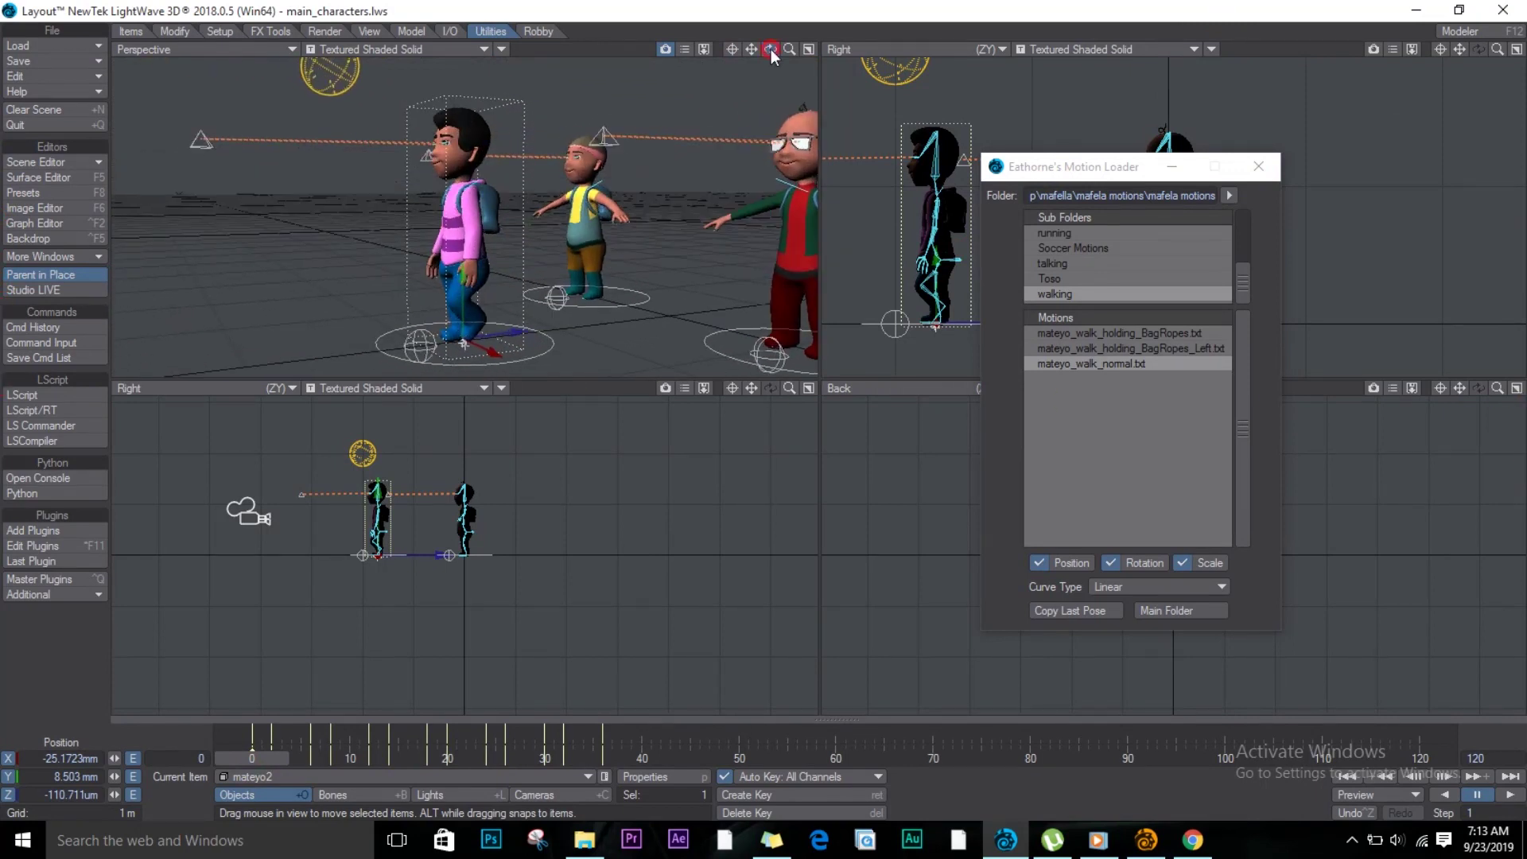
mouse_move(776, 49)
mouse_down()
mouse_move(1302, 11)
mouse_move(1218, 171)
mouse_move(1498, 277)
mouse_move(1289, 246)
mouse_move(777, 50)
mouse_up()
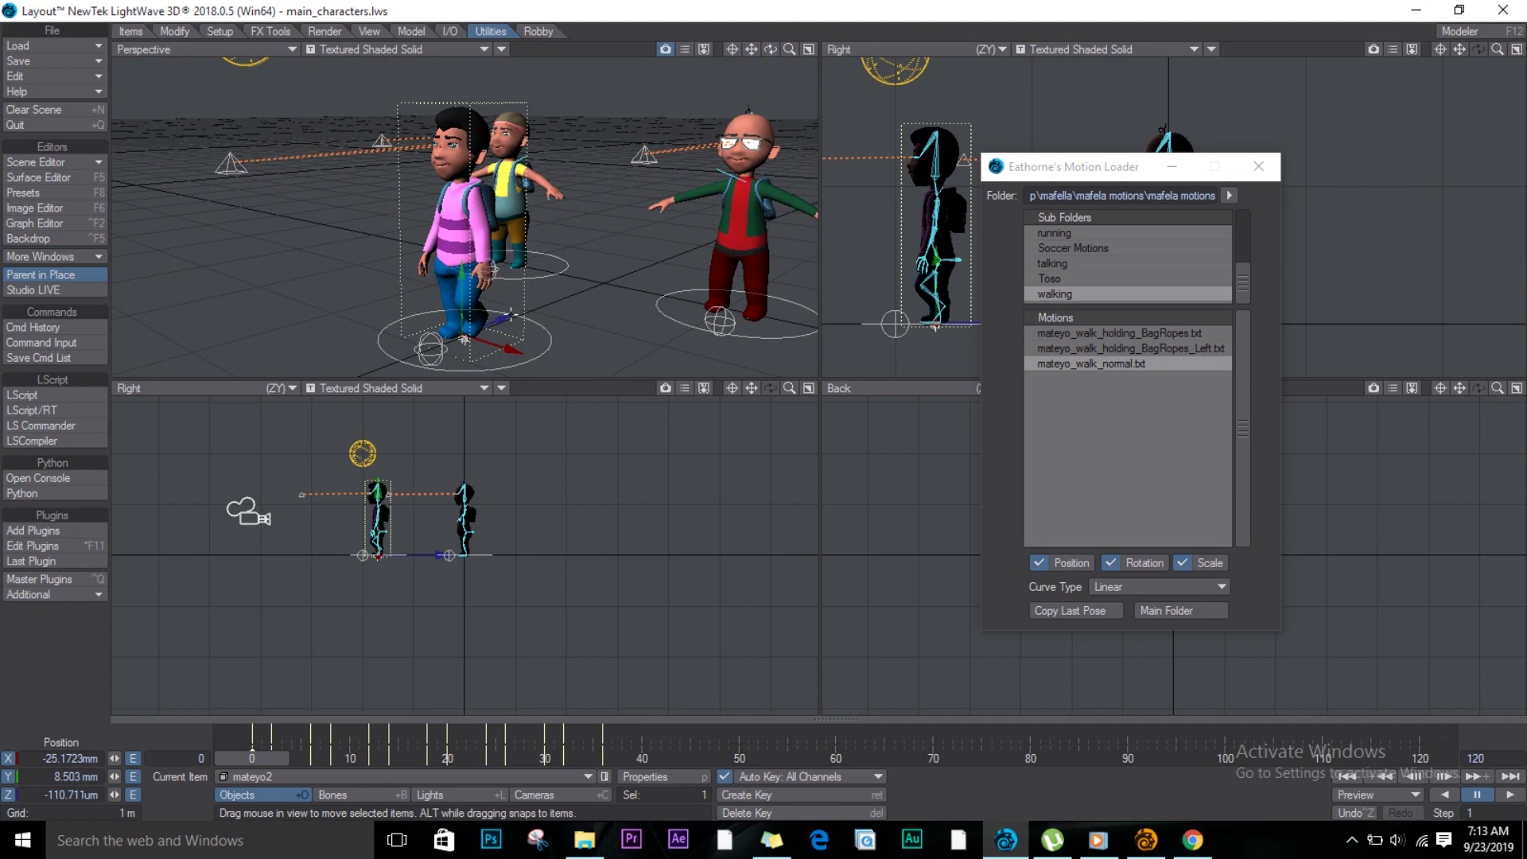
click(606, 758)
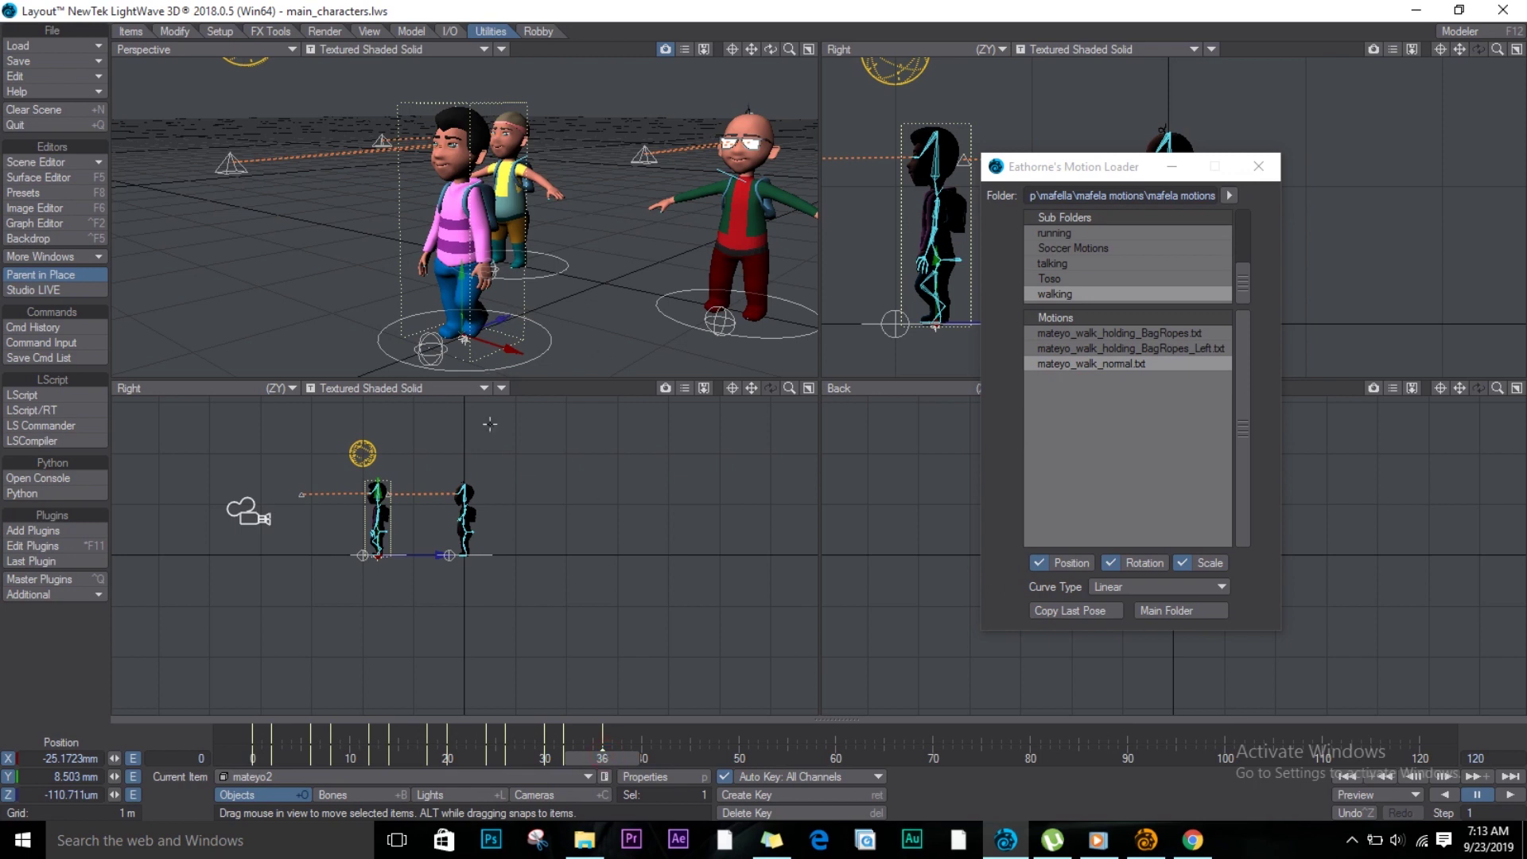
click(531, 350)
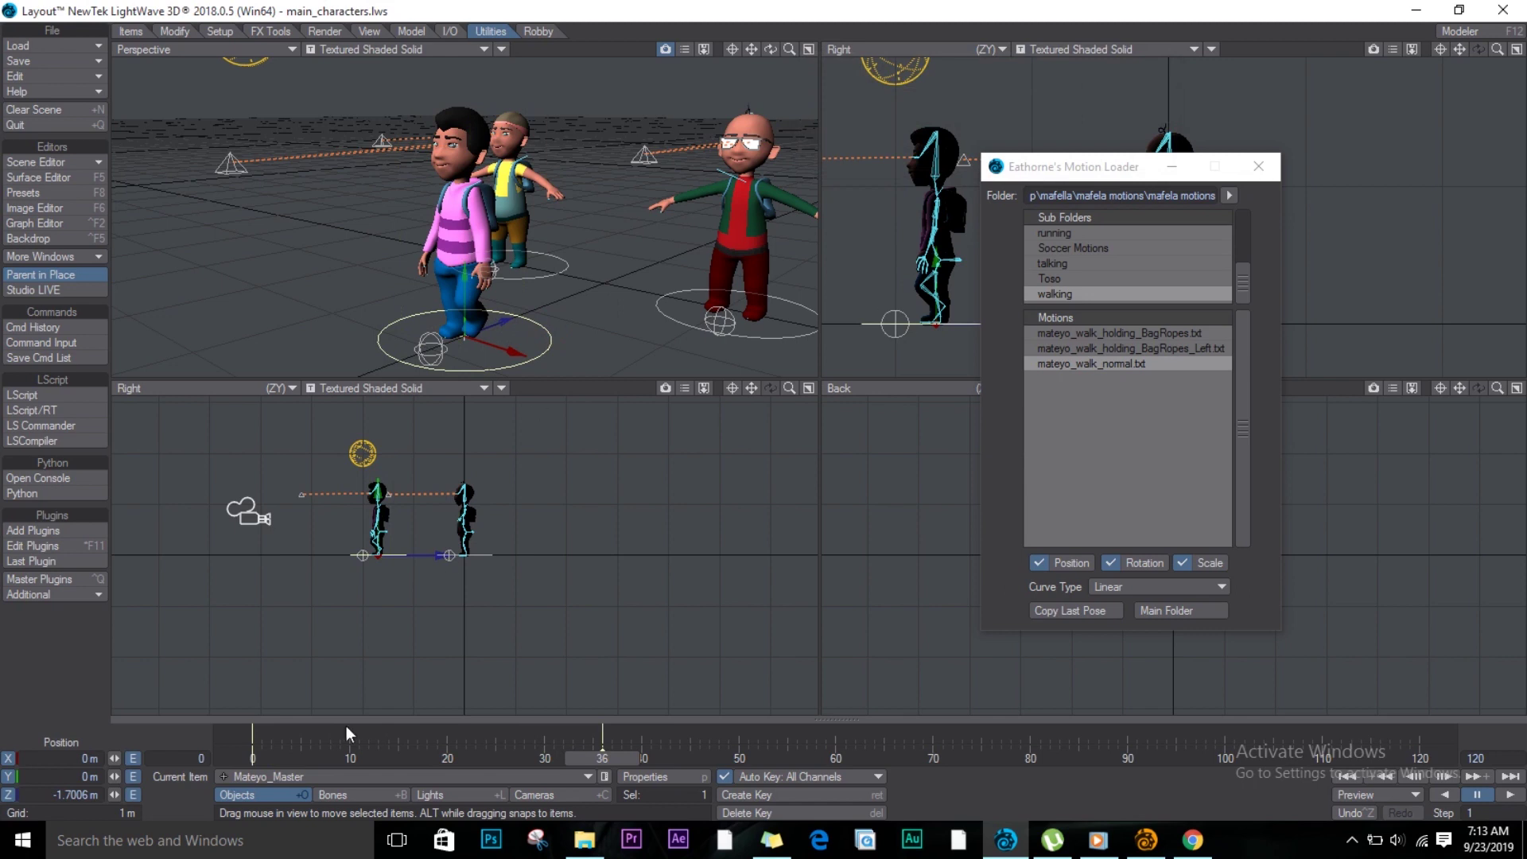
click(228, 756)
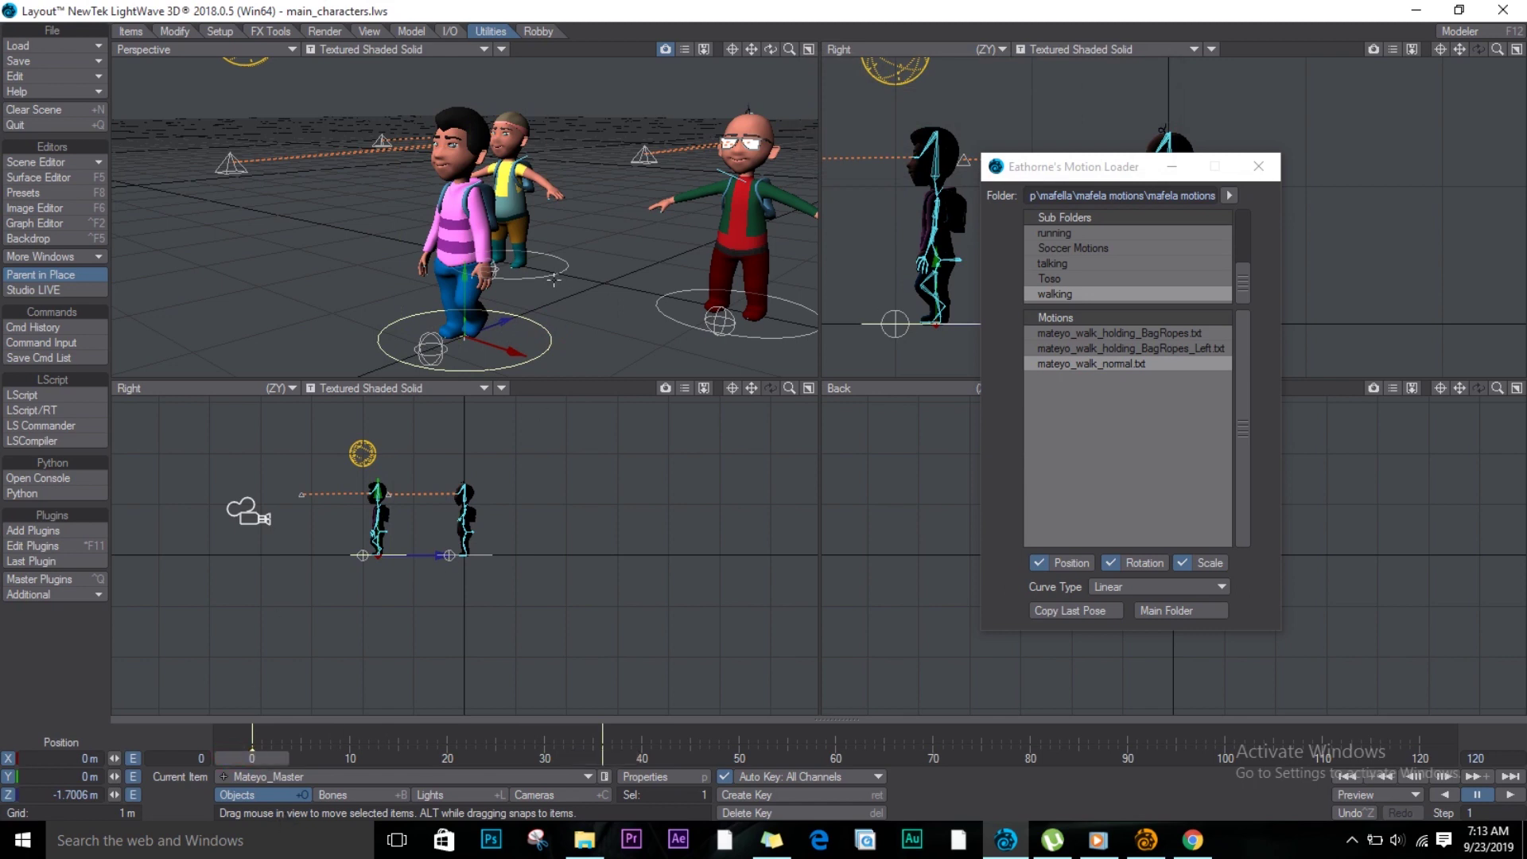
drag(502, 316, 827, 206)
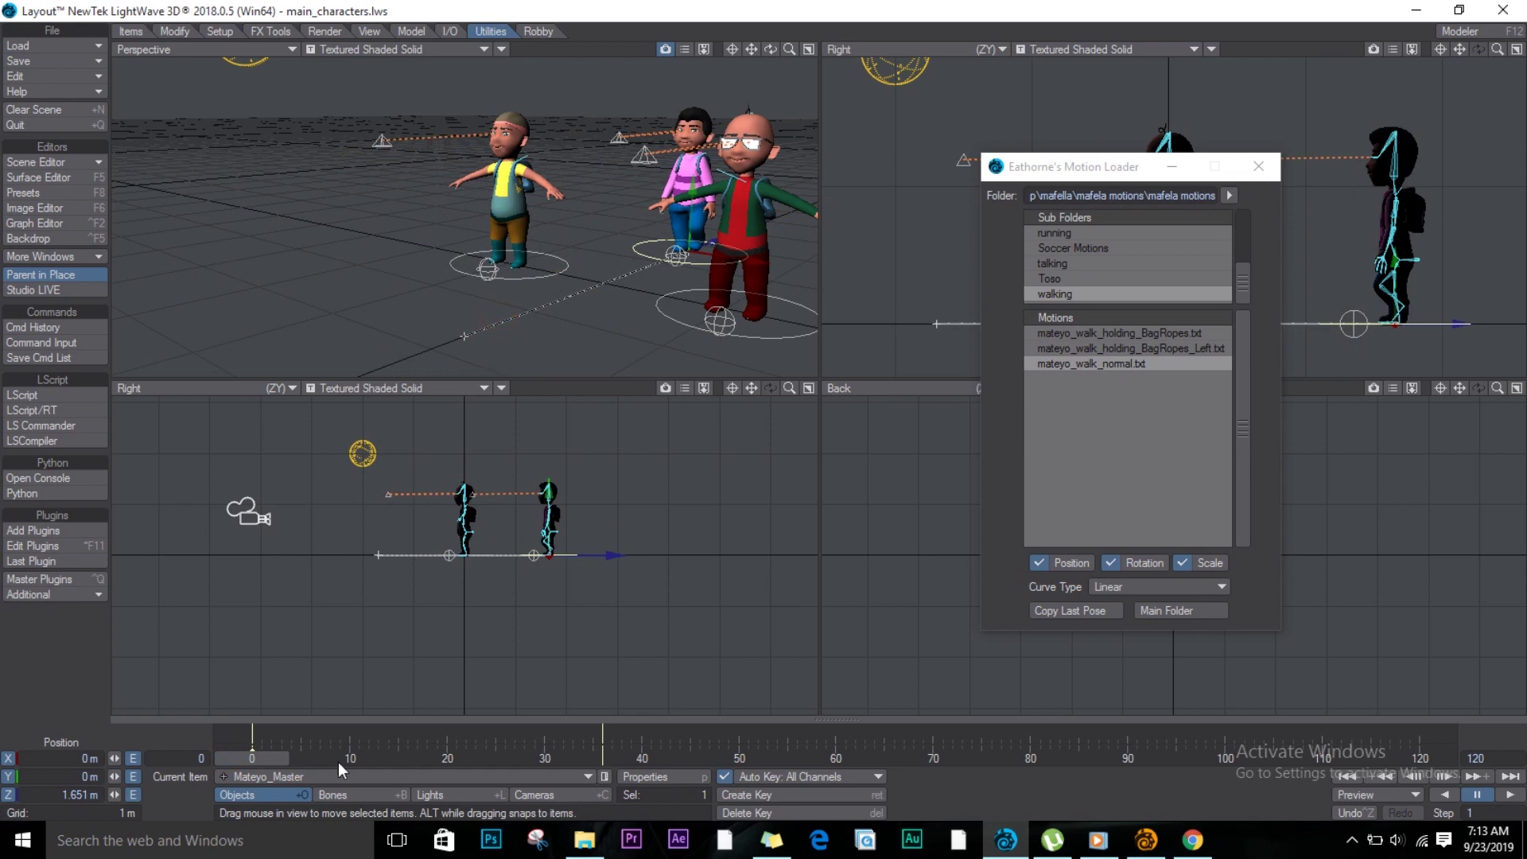
mouse_move(253, 769)
mouse_down()
mouse_move(392, 768)
mouse_move(513, 798)
mouse_move(253, 764)
mouse_up()
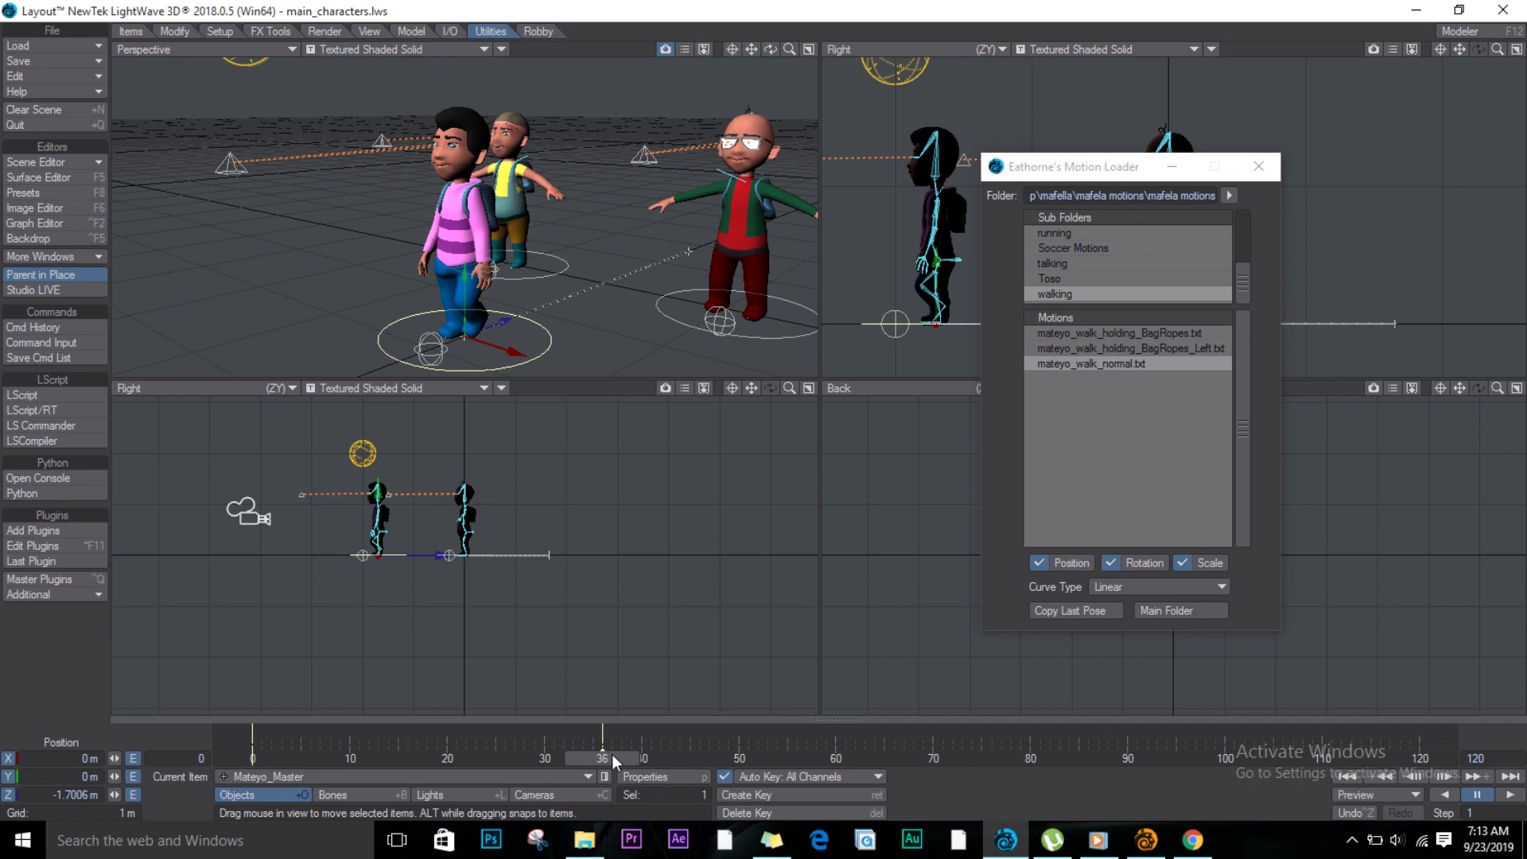
Step: Load mateyo_folding_arms.txt from the main motions folder at frame 40 with Mateyo_Master selected
mouse_move(613, 754)
mouse_down()
mouse_move(638, 756)
mouse_move(620, 773)
mouse_up()
click(1182, 611)
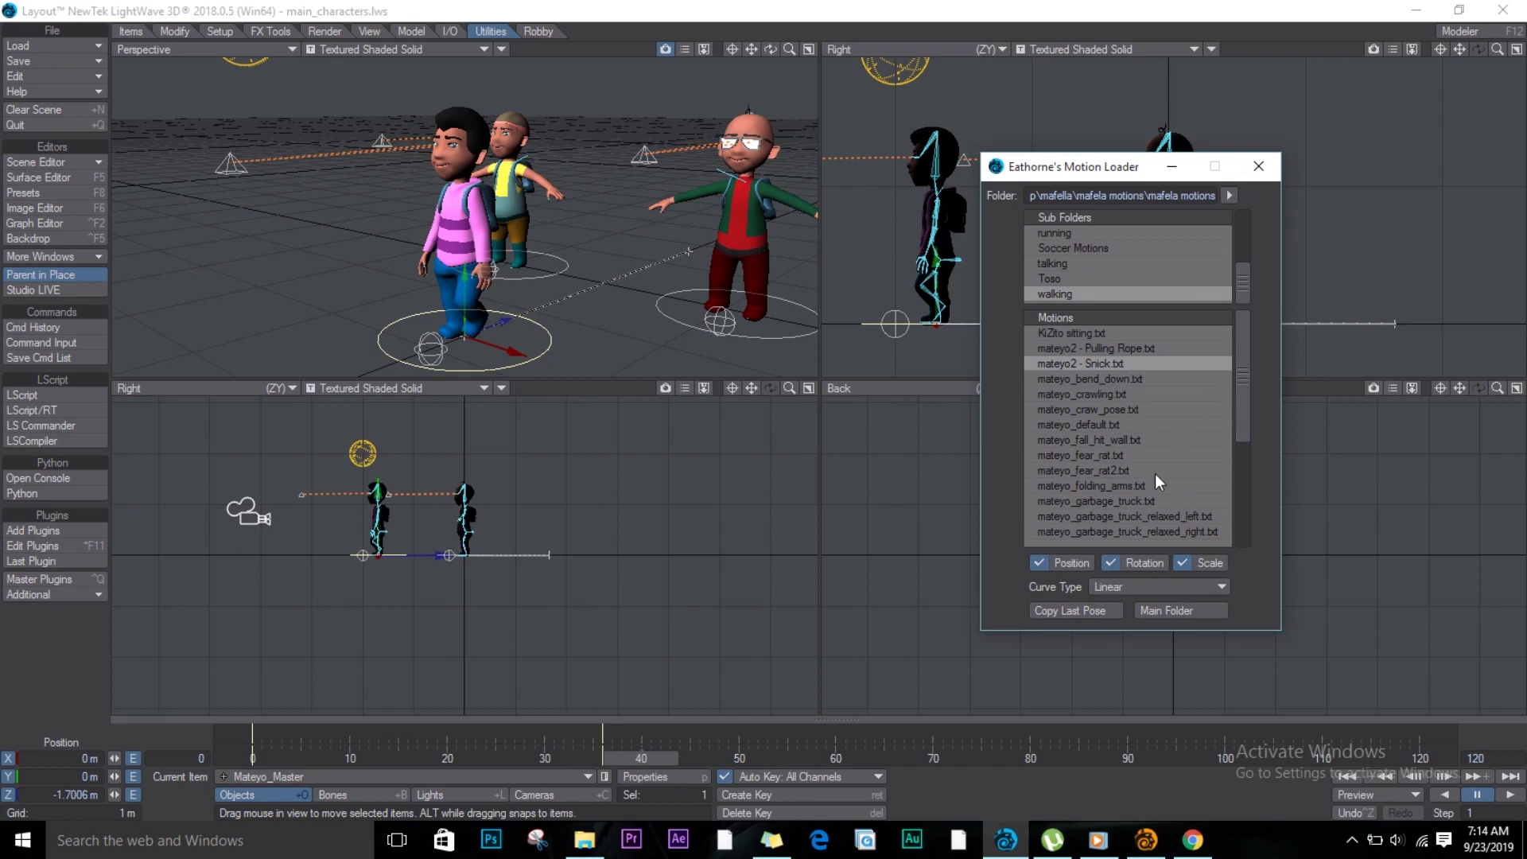
drag(1244, 397, 1246, 430)
click(1125, 442)
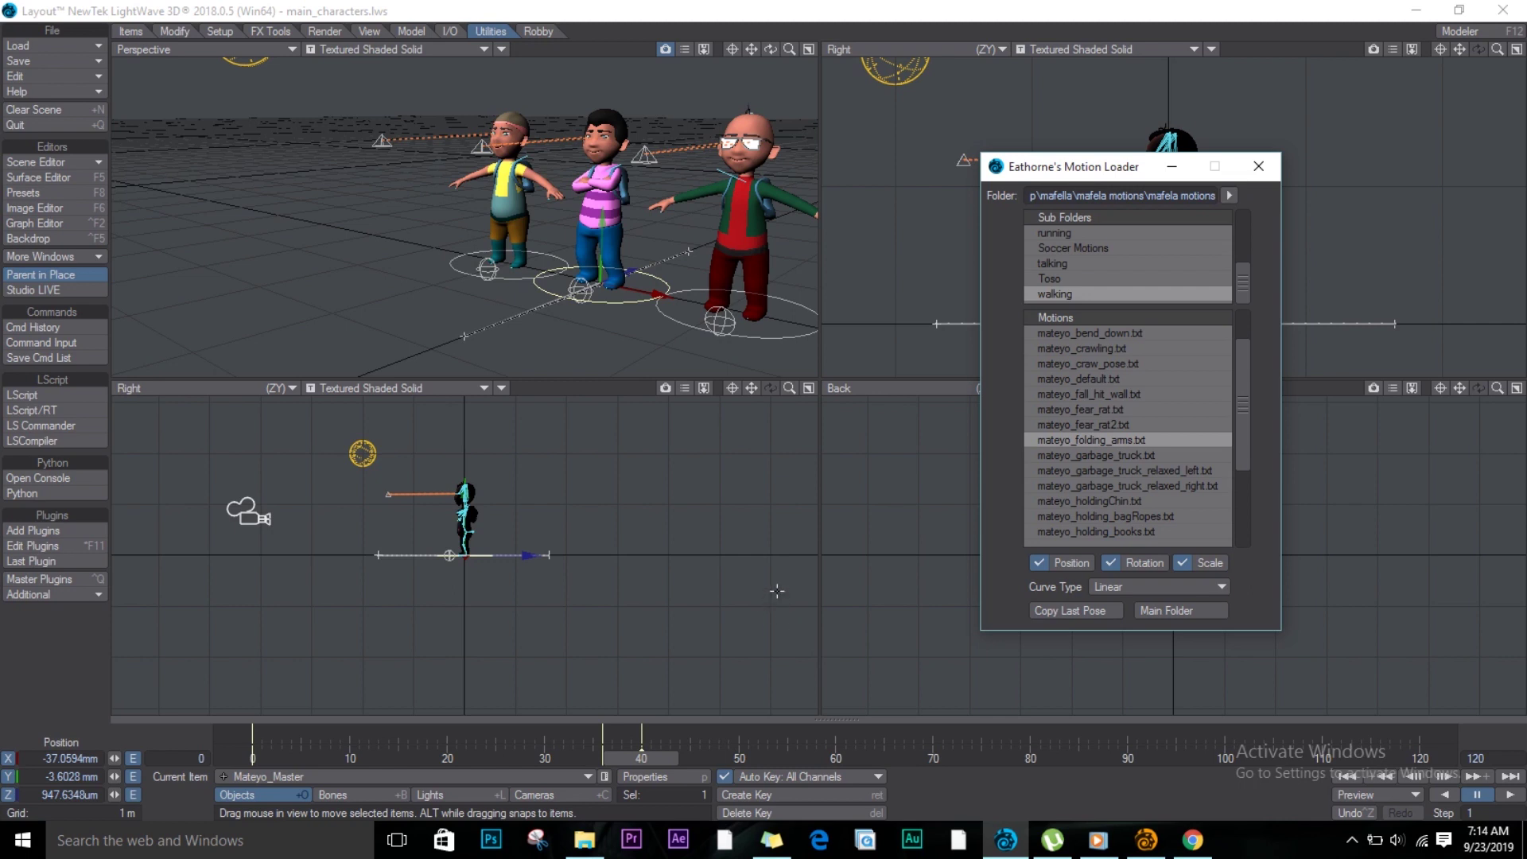
Step: Delete the key at frame 40 from Mateyo_Master
click(665, 745)
key(Left)
key(Left)
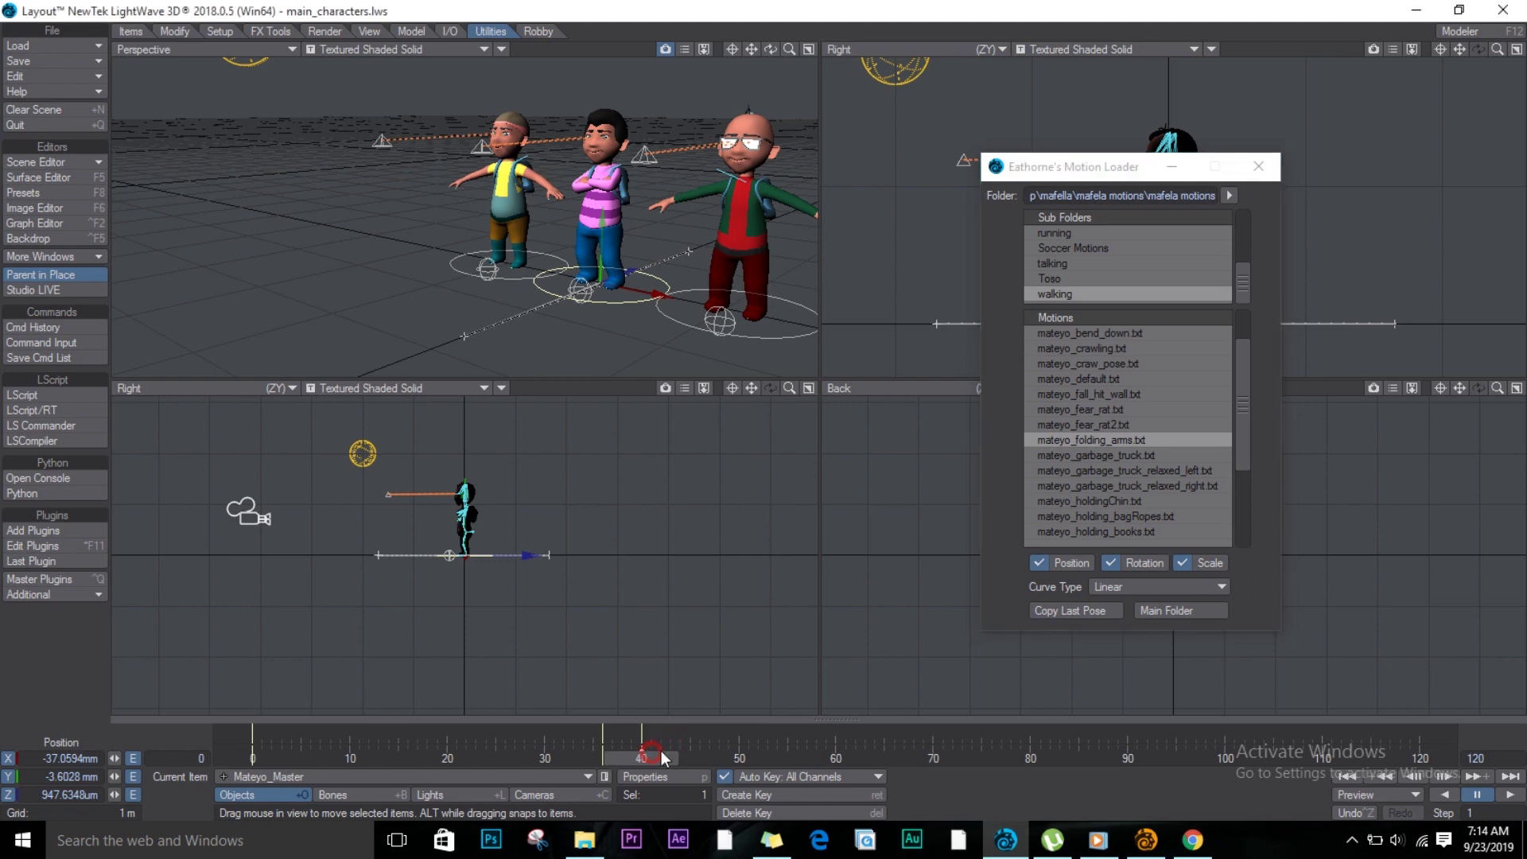
key(Delete)
key(Return)
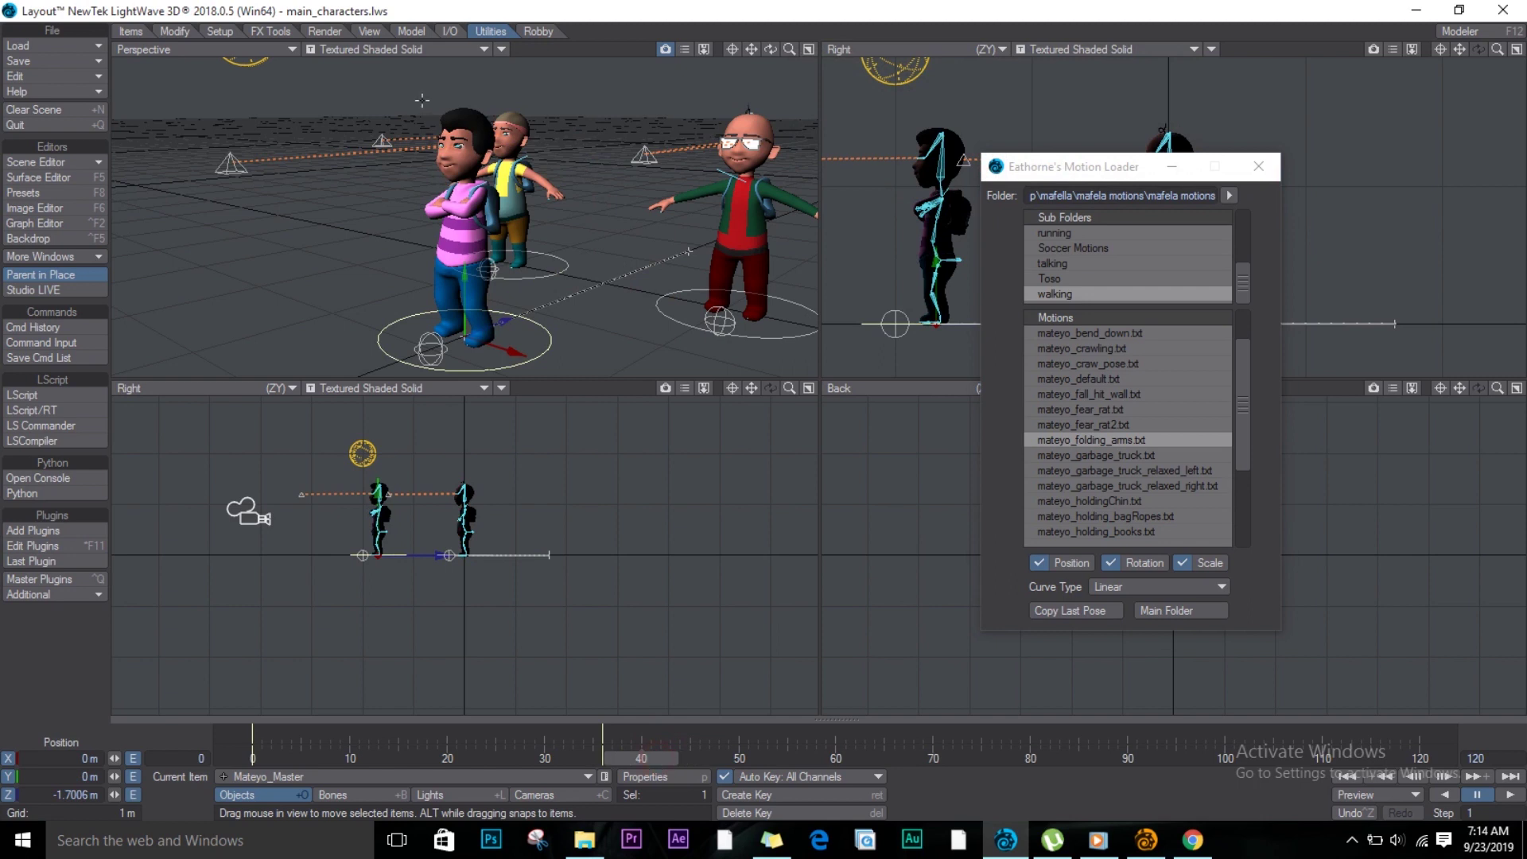
Step: Load mateyo_folding_arms.txt onto mateyo2 at frame 40
click(466, 98)
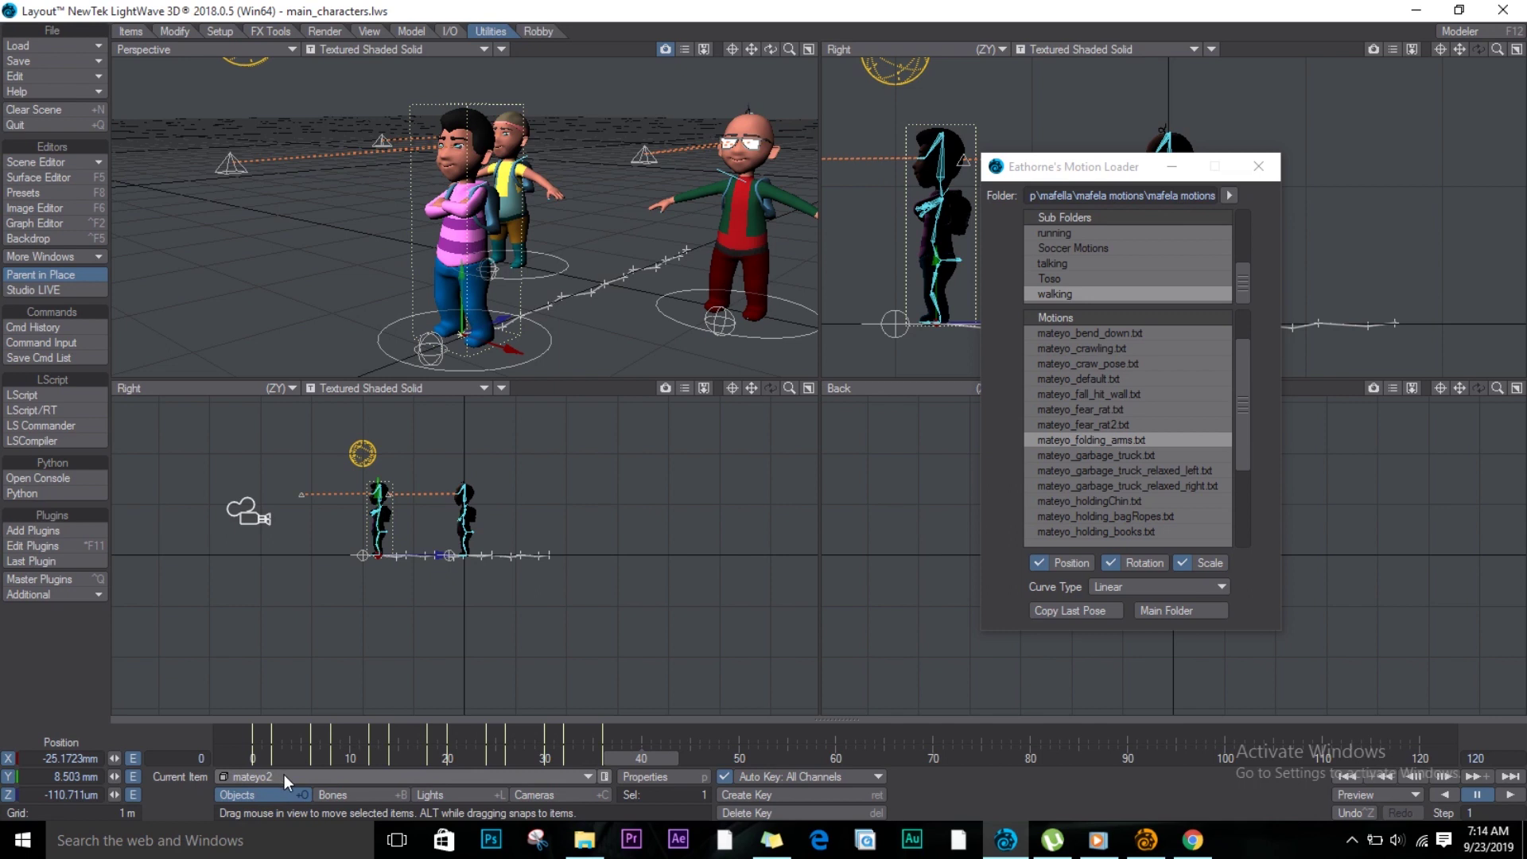
click(1133, 440)
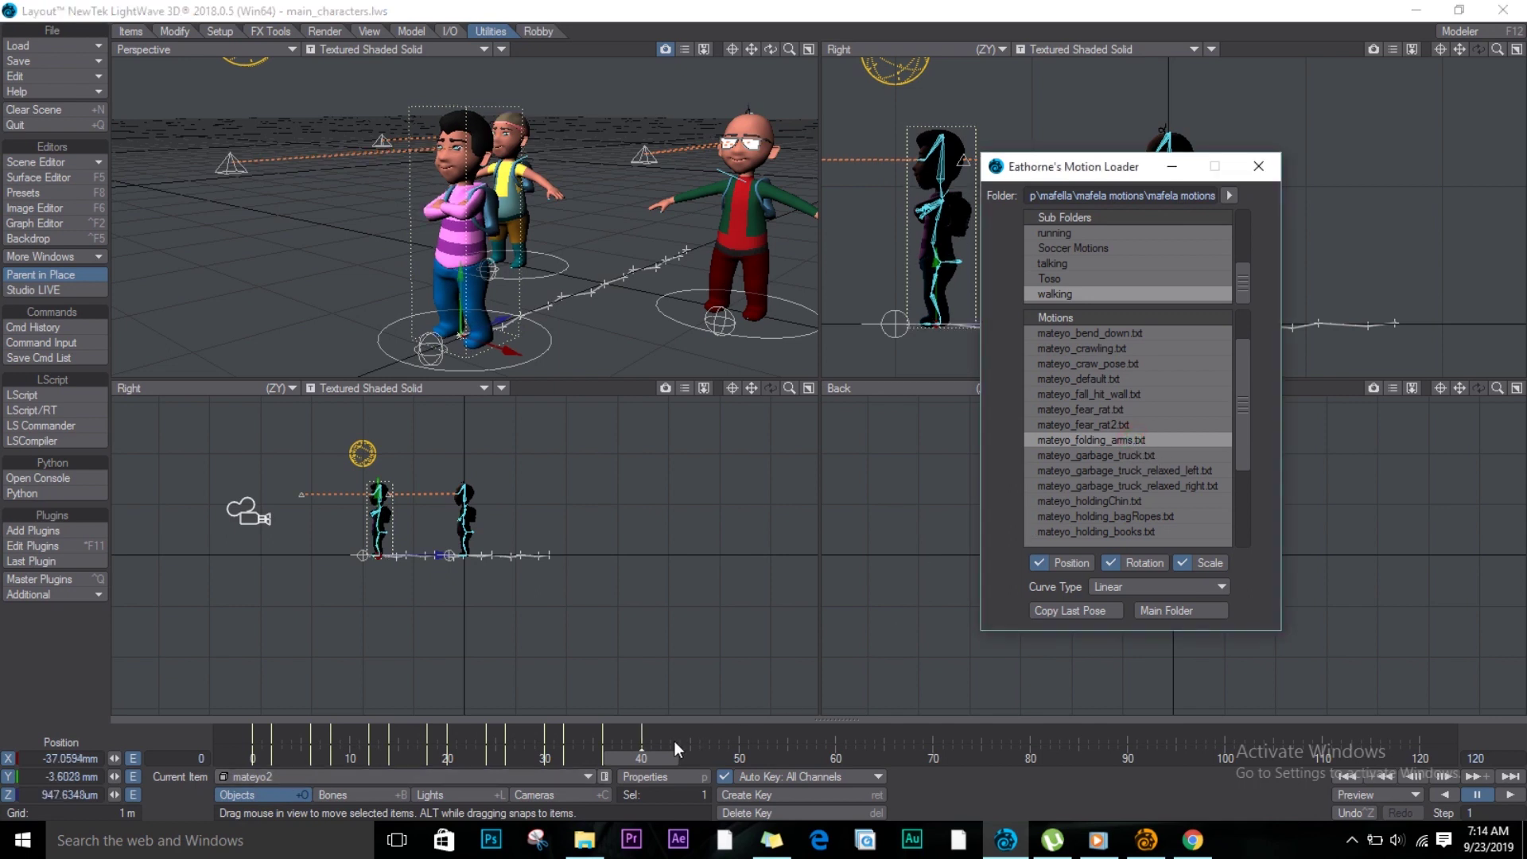
click(654, 758)
mouse_move(654, 757)
mouse_down()
mouse_move(599, 756)
mouse_move(672, 757)
mouse_move(658, 767)
mouse_up()
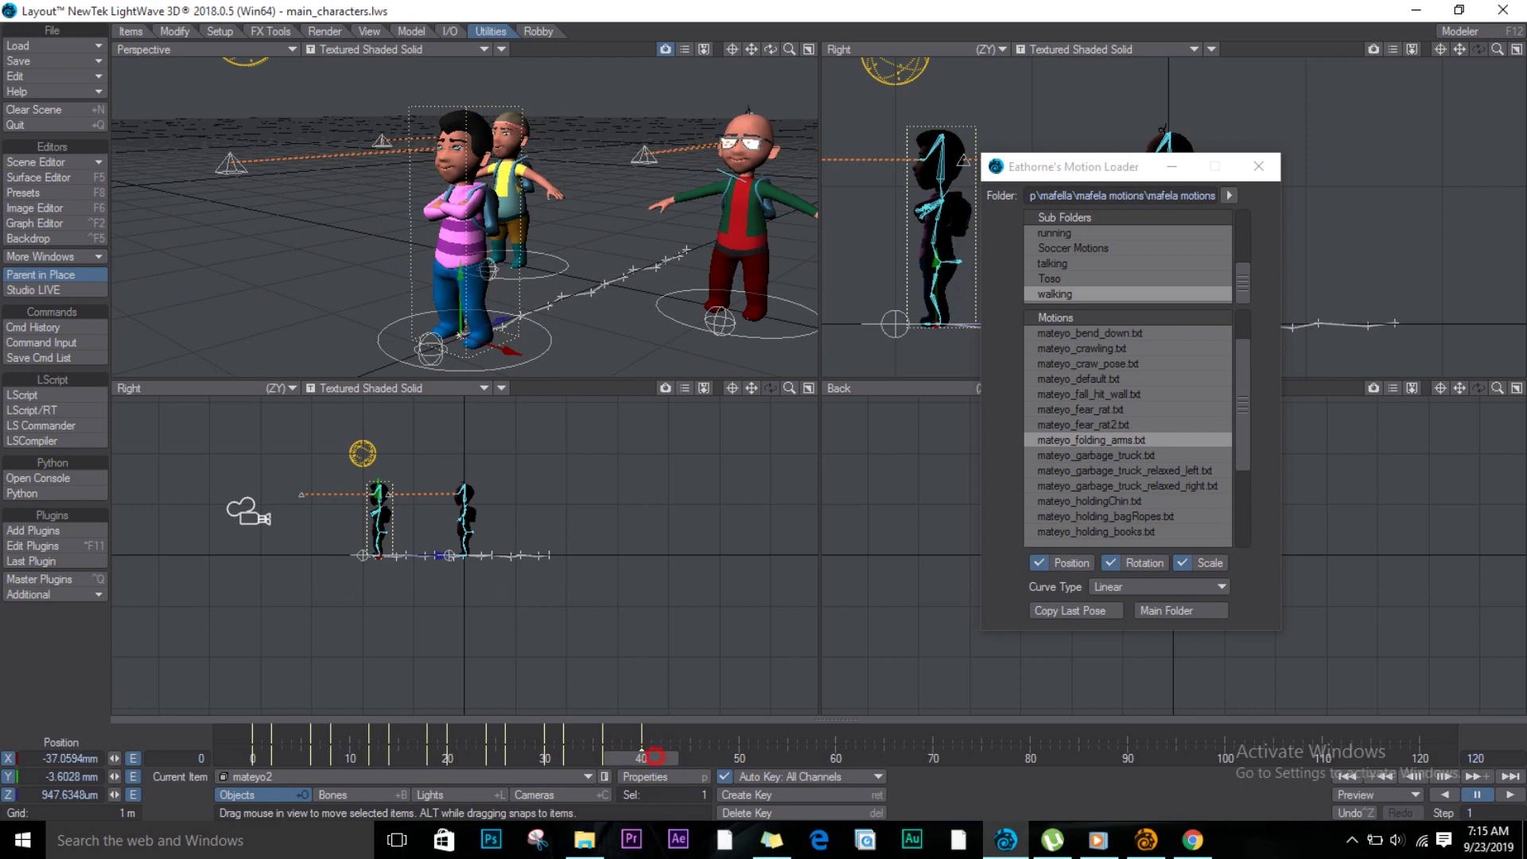
Step: At frame 38, lower mateyo2's COG bone with IK Booster so the knees bend, and scrub back to frame 0
drag(654, 757, 621, 758)
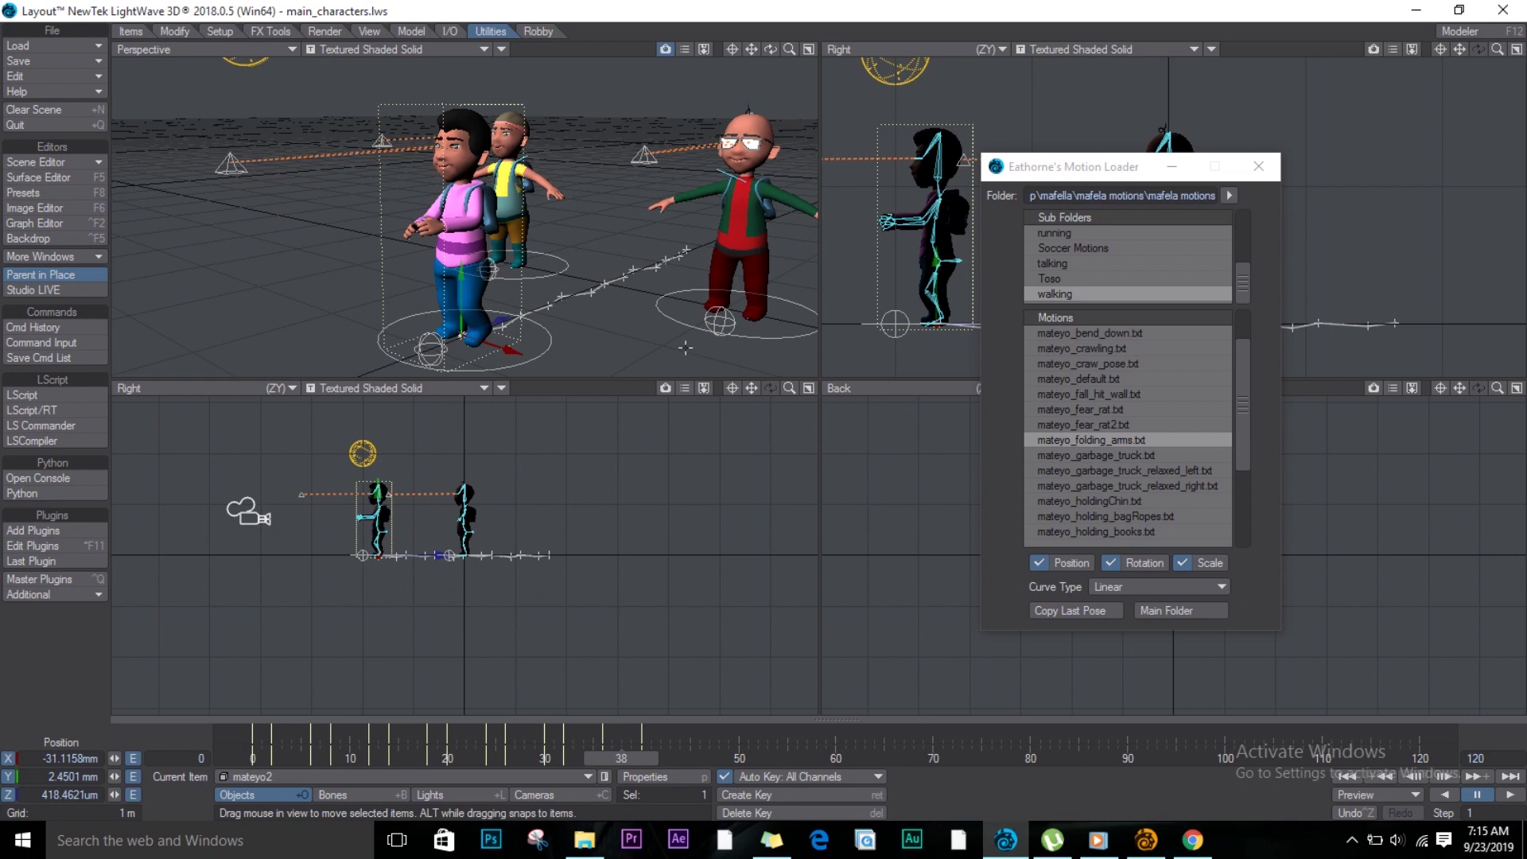
key(ctrl+b)
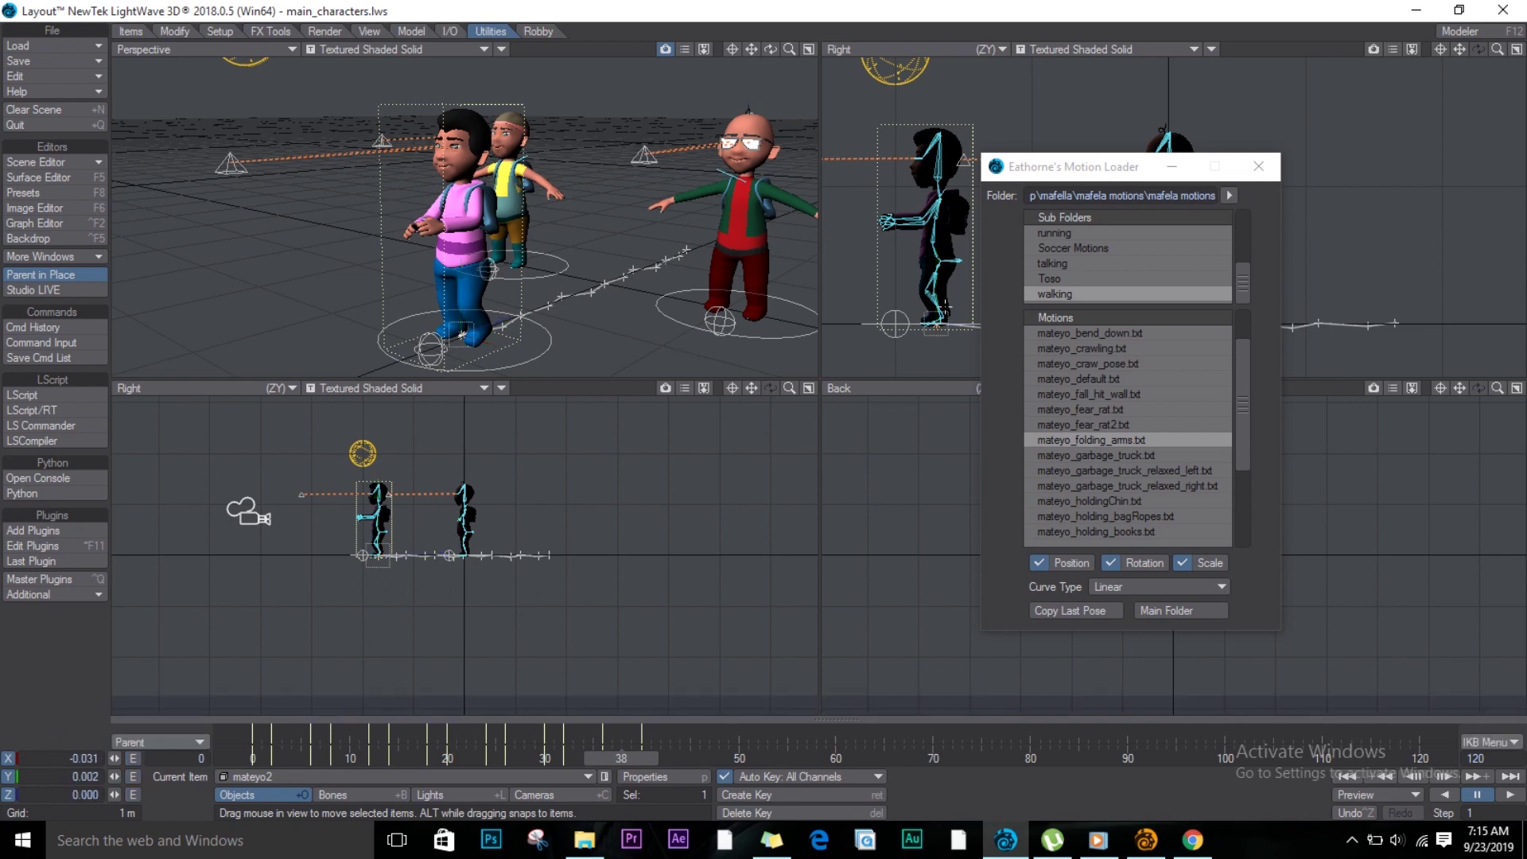
click(959, 262)
ctrl+alt+drag(960, 269, 1034, 271)
click(1442, 49)
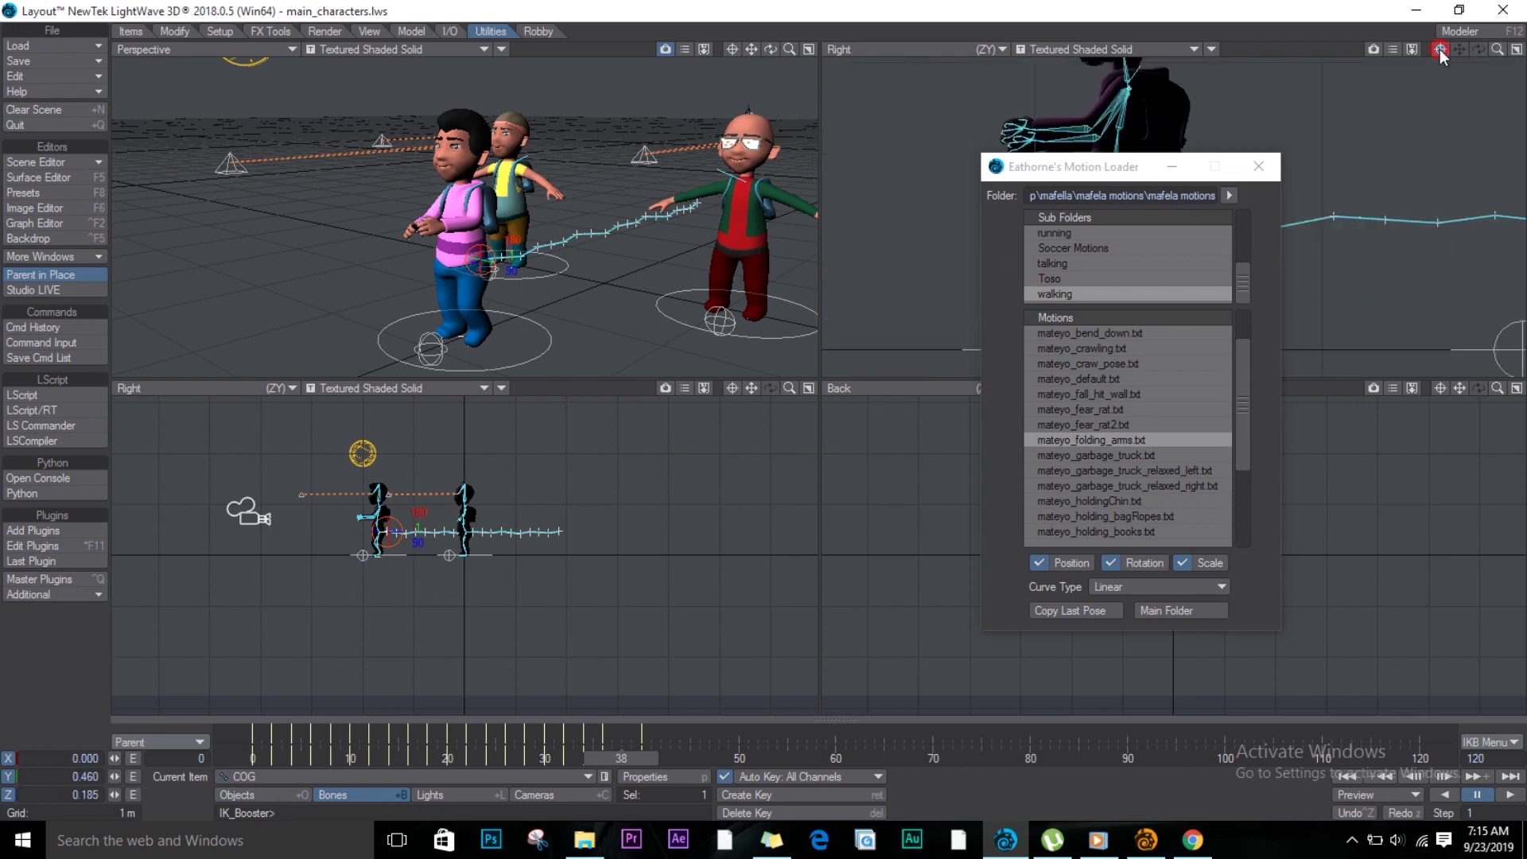
drag(1043, 173, 679, 343)
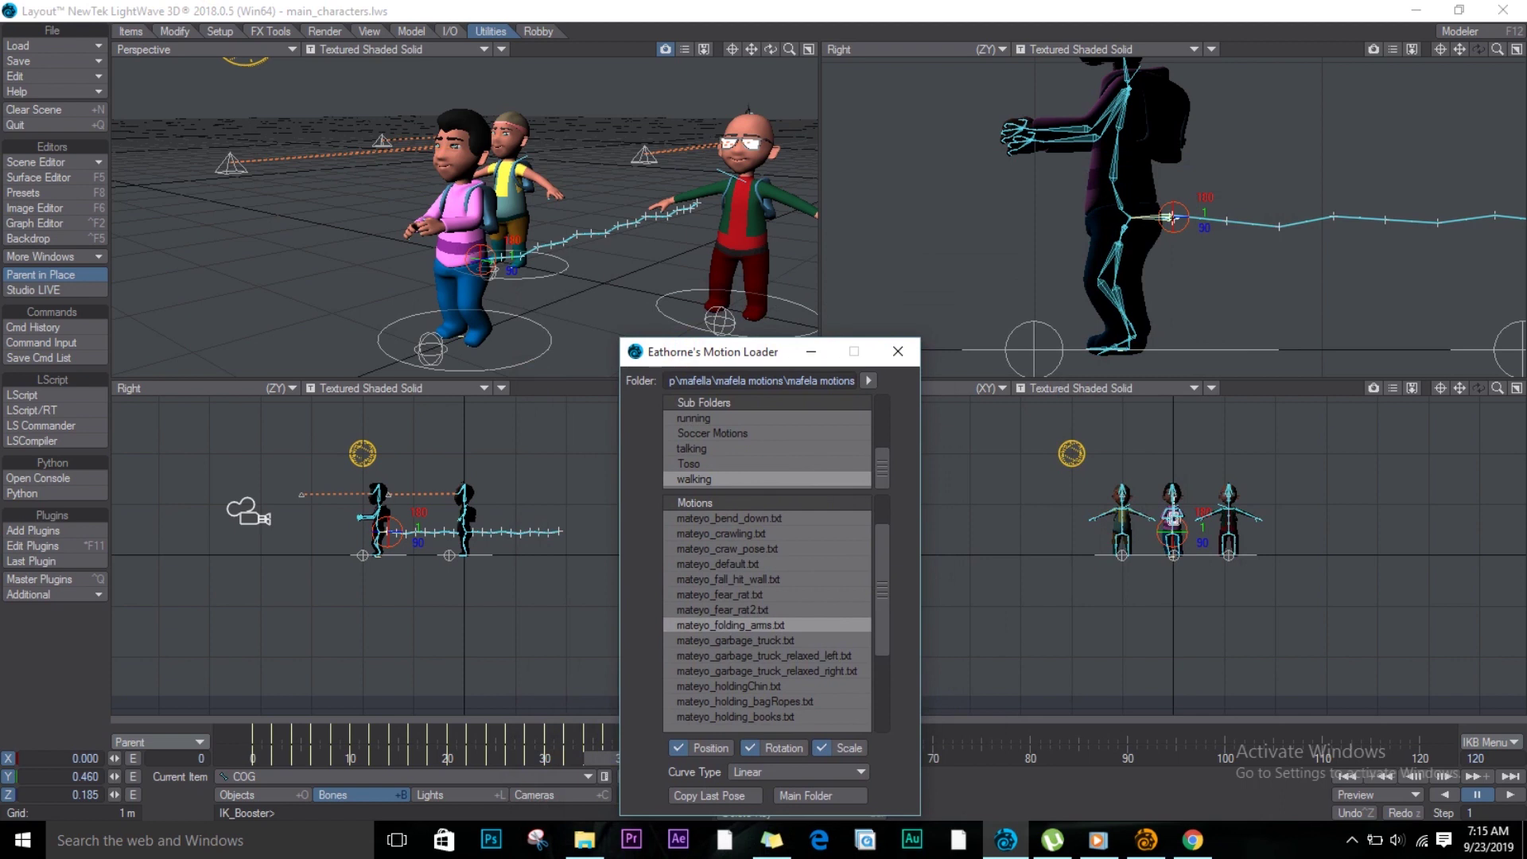
click(1184, 224)
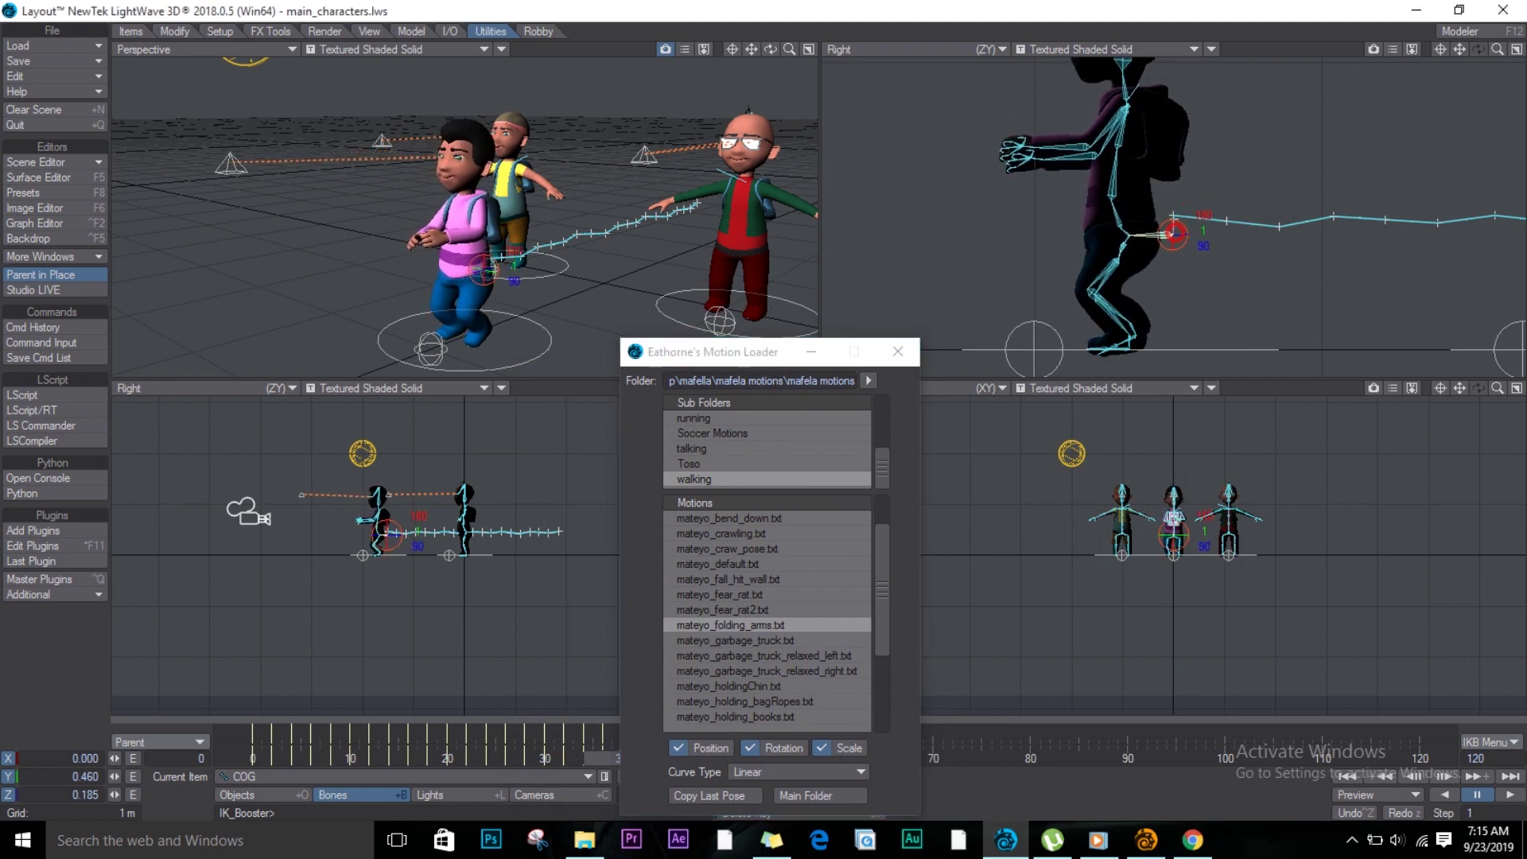
drag(801, 351, 1064, 110)
drag(623, 759, 3, 756)
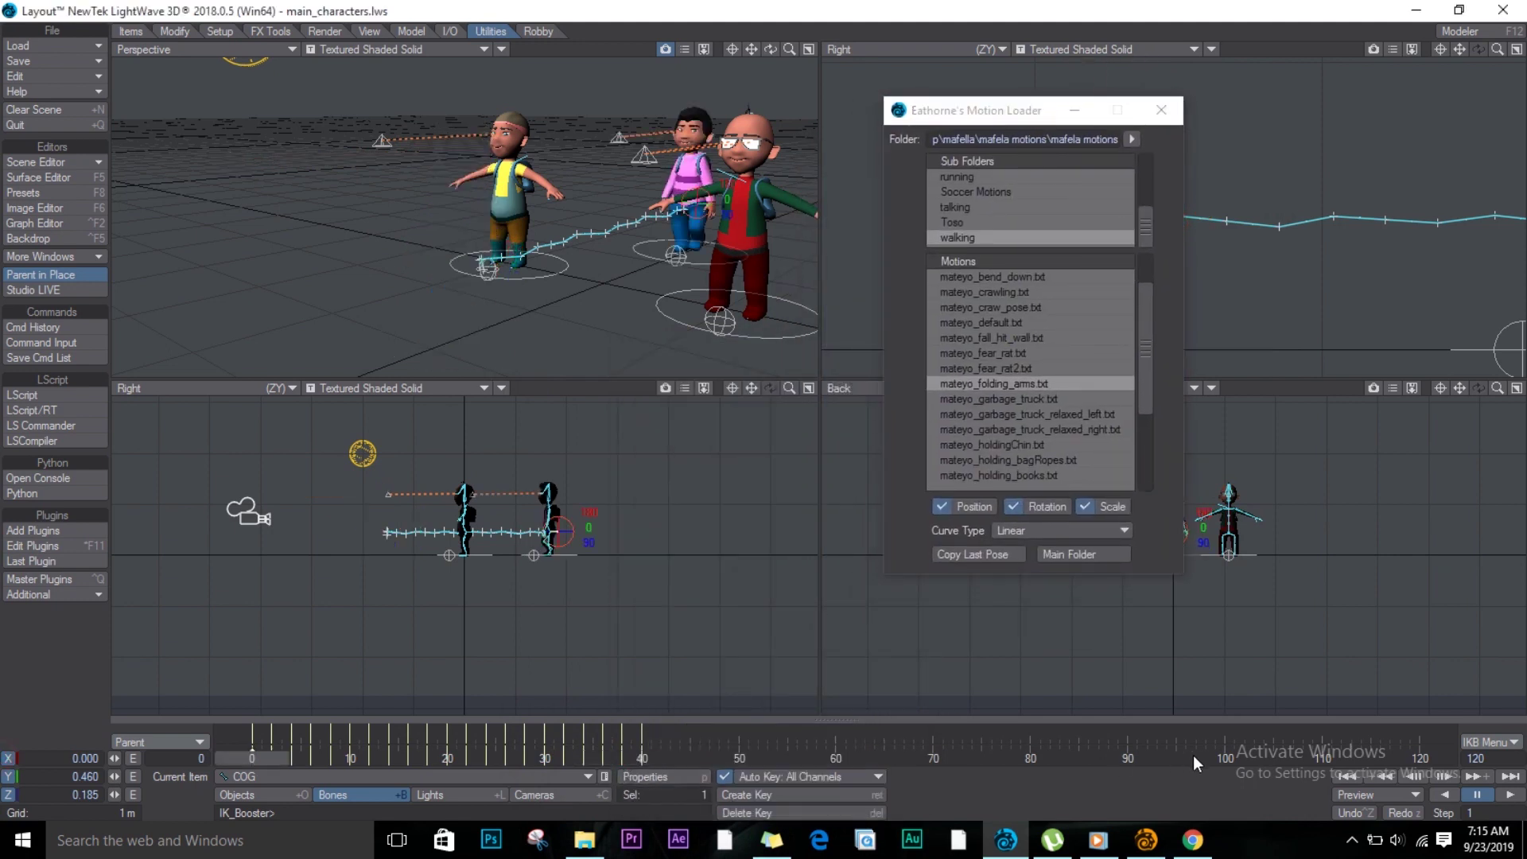
Step: Play the animation preview of the walk in the Perspective view and end it
click(456, 797)
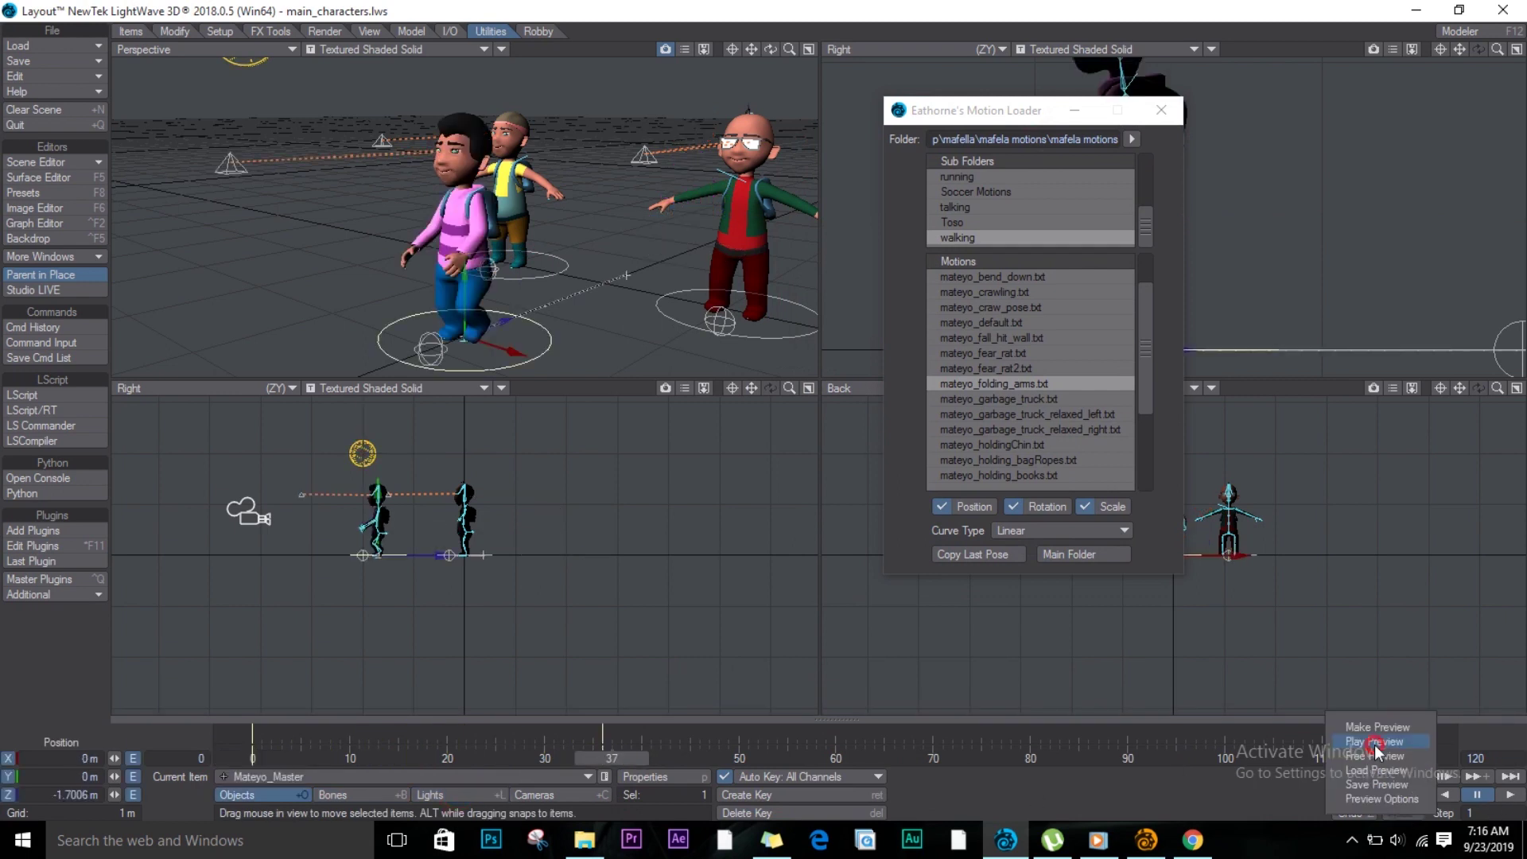
click(1375, 745)
click(999, 91)
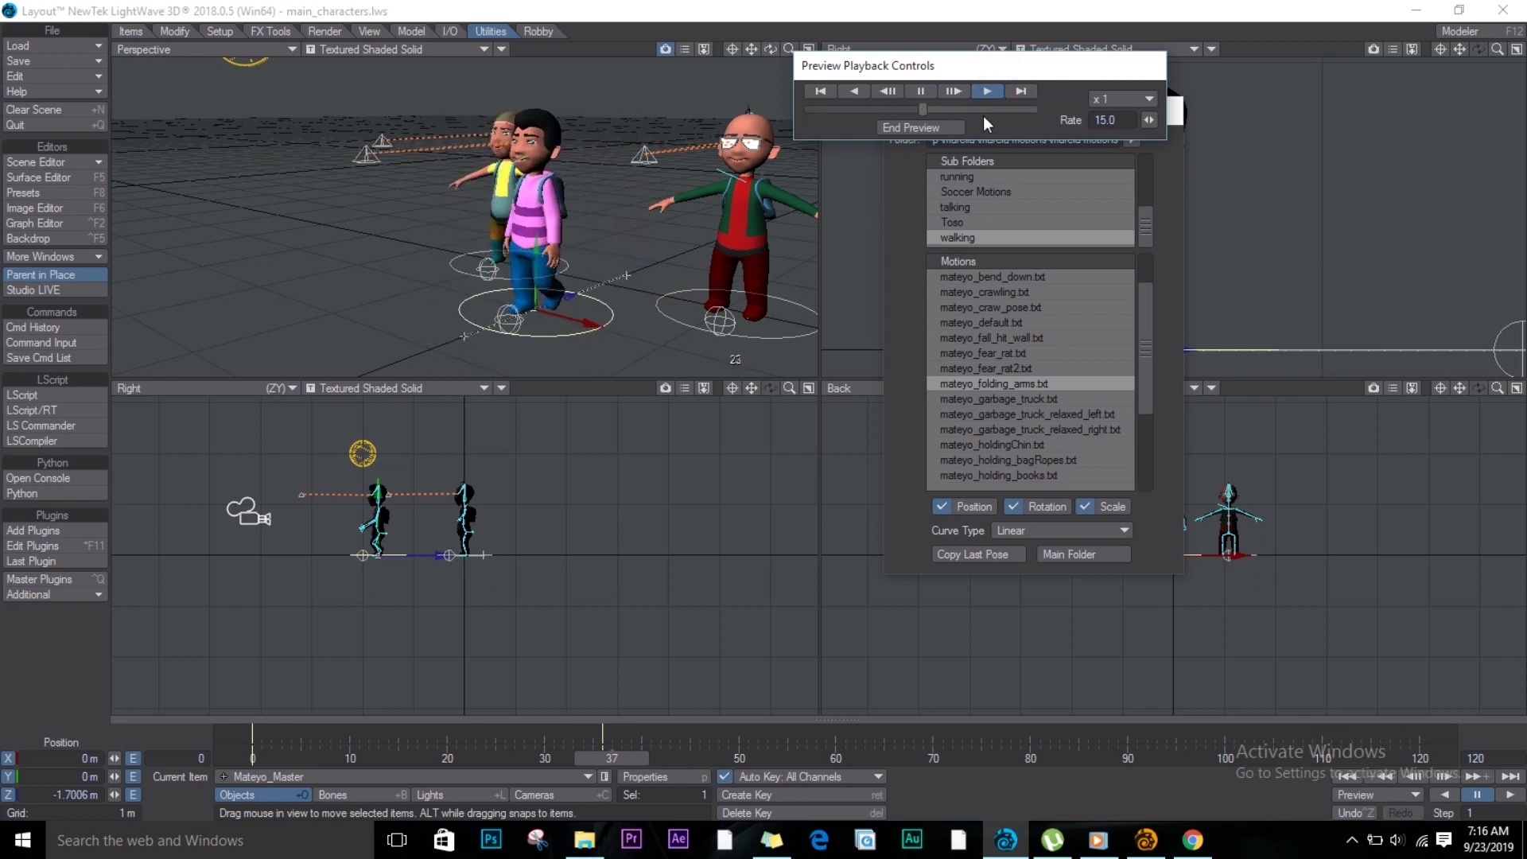
click(933, 124)
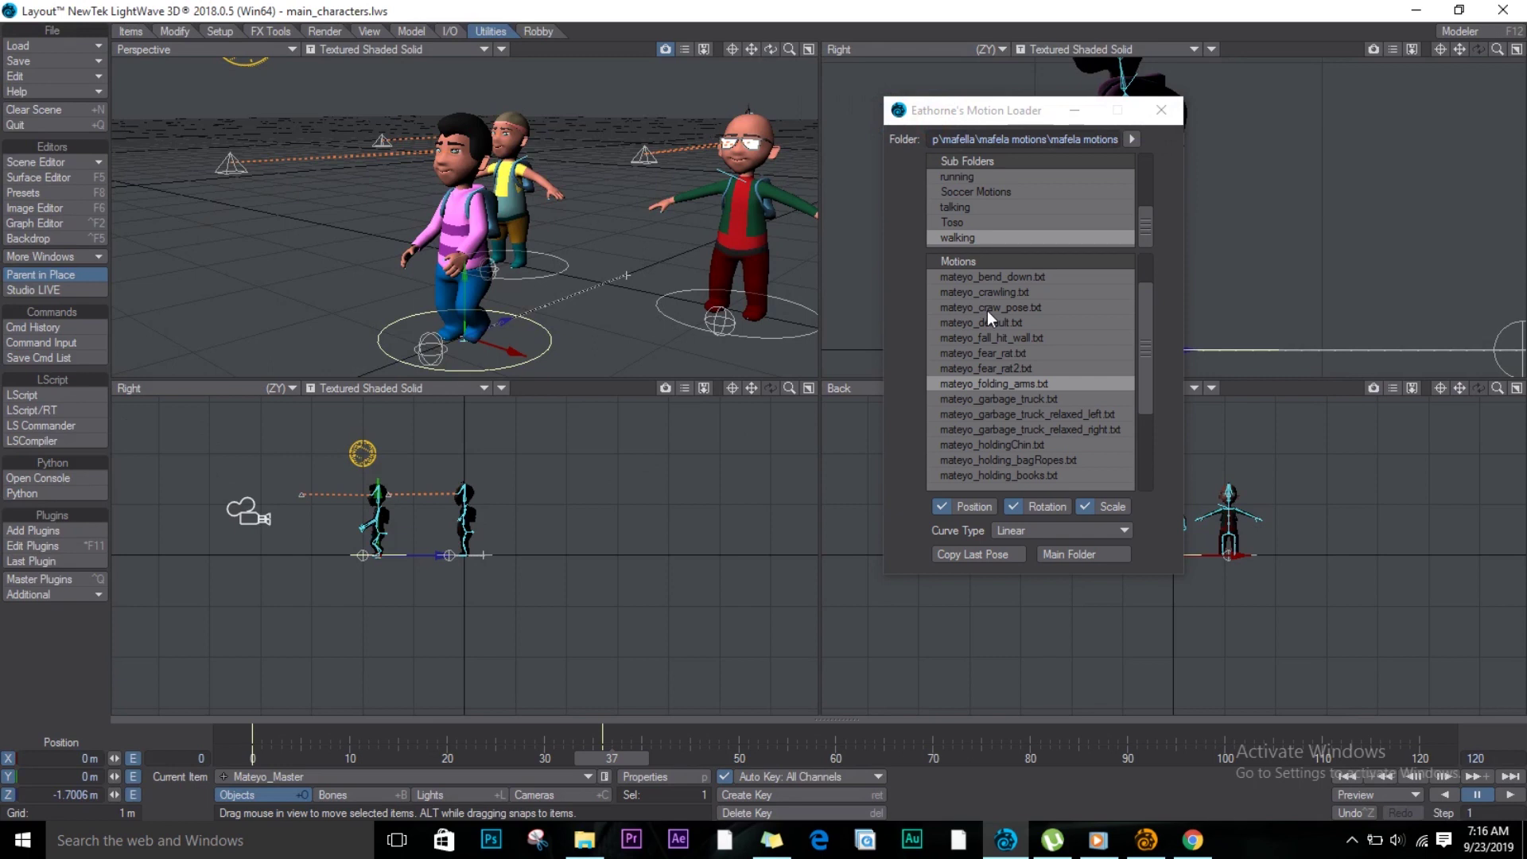
Step: Load mateyo_run_normal2.txt from the running subfolder onto mateyo2 at frame 50 and scrub to frame 58
drag(611, 757, 723, 749)
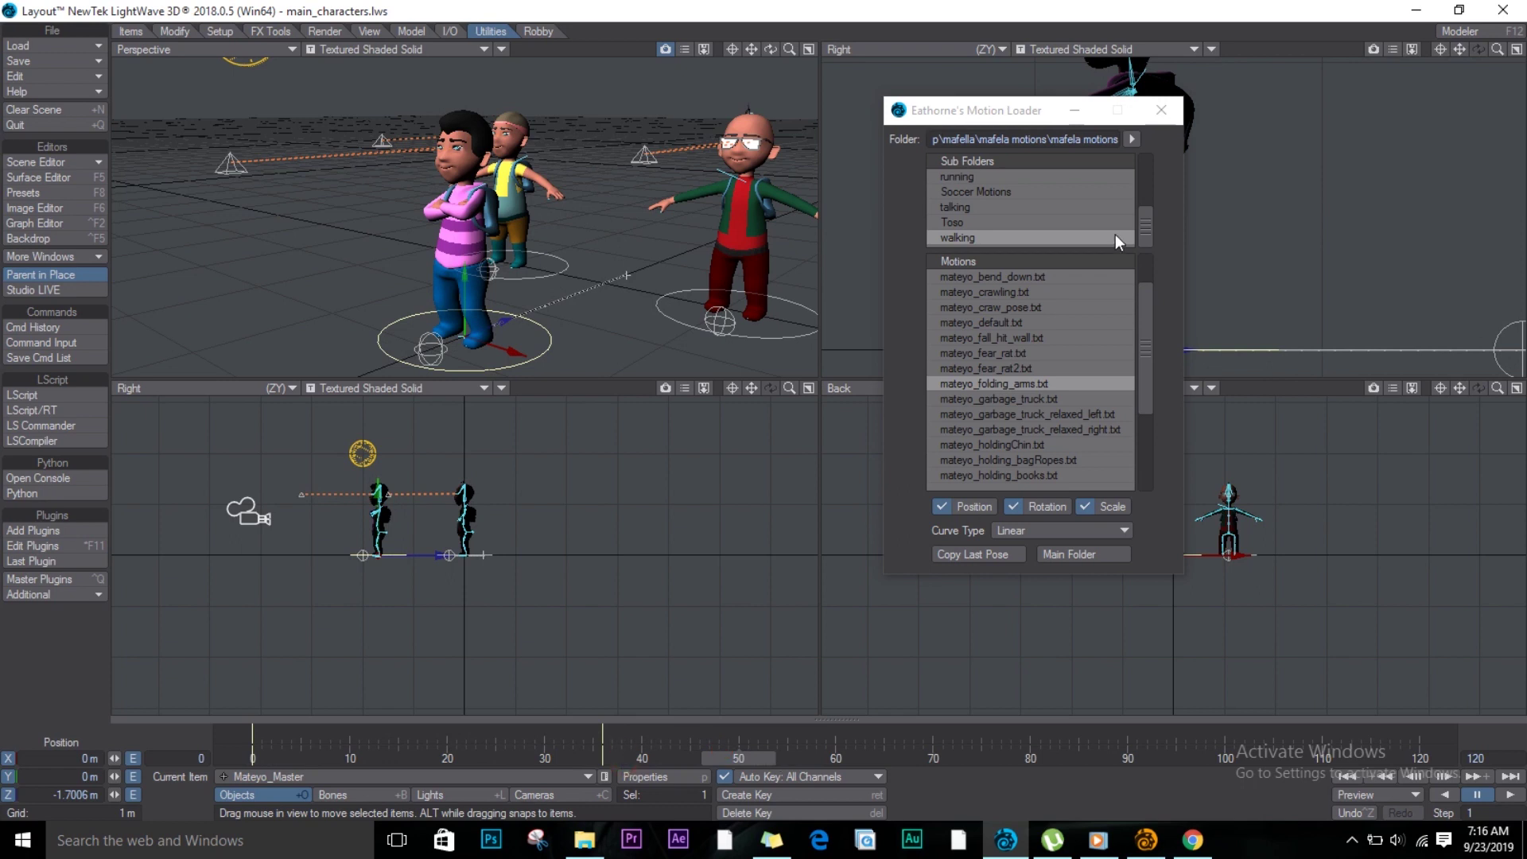
click(983, 180)
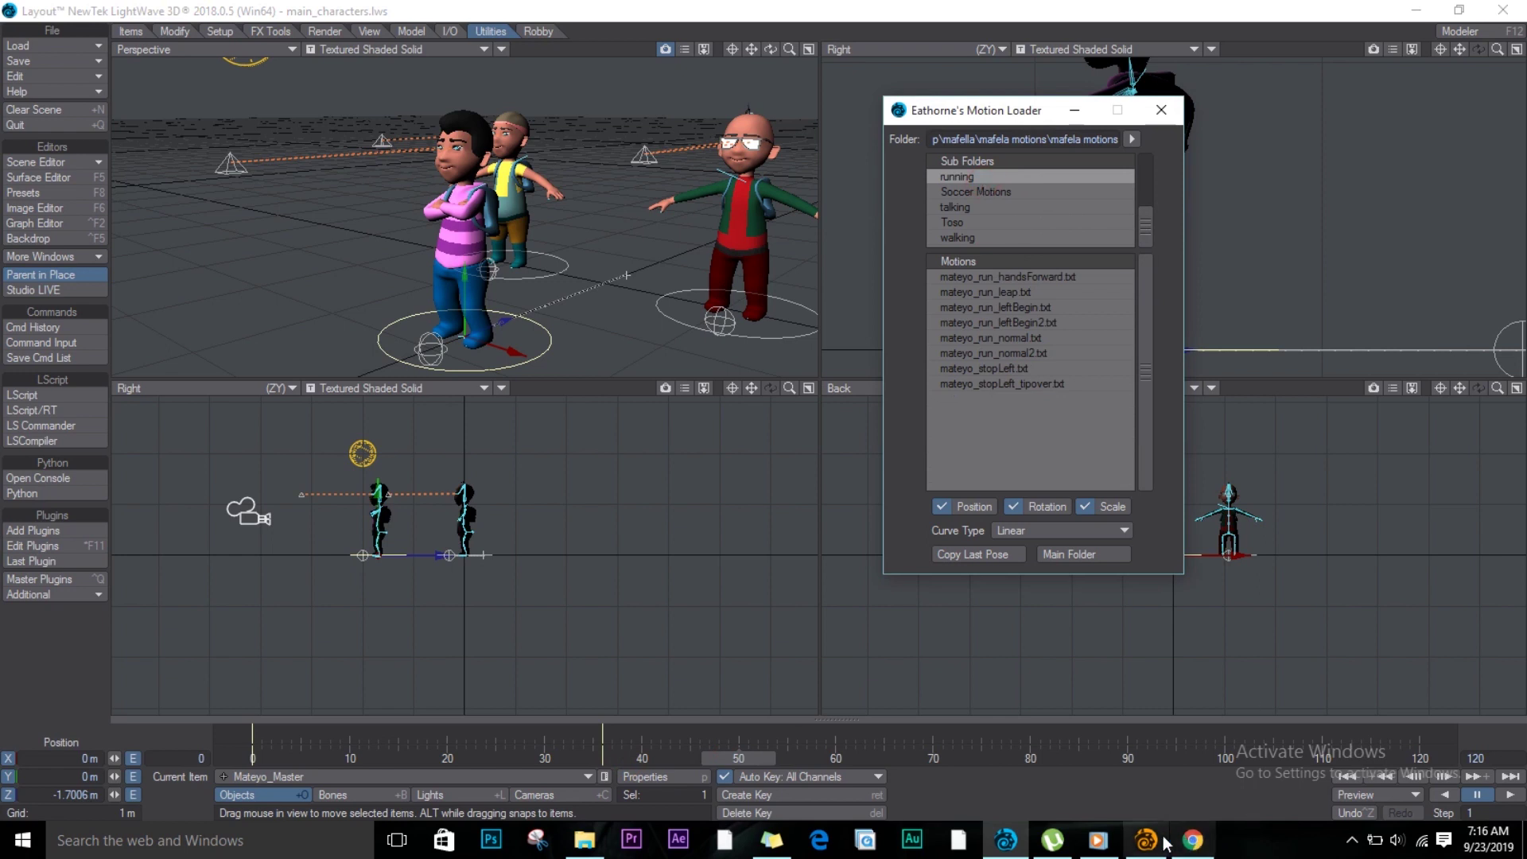
mouse_move(1146, 840)
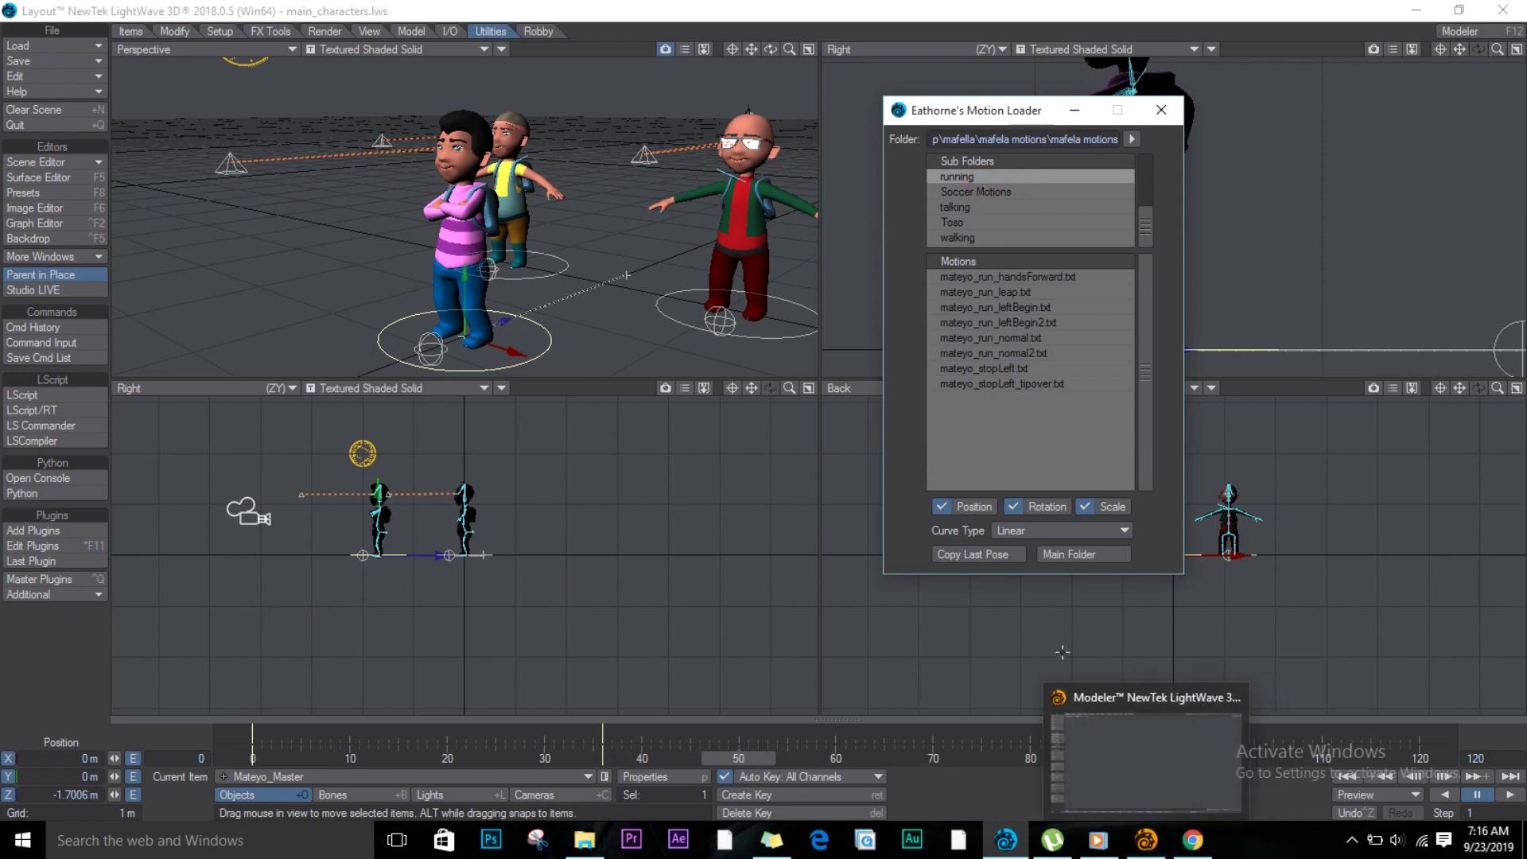
click(466, 117)
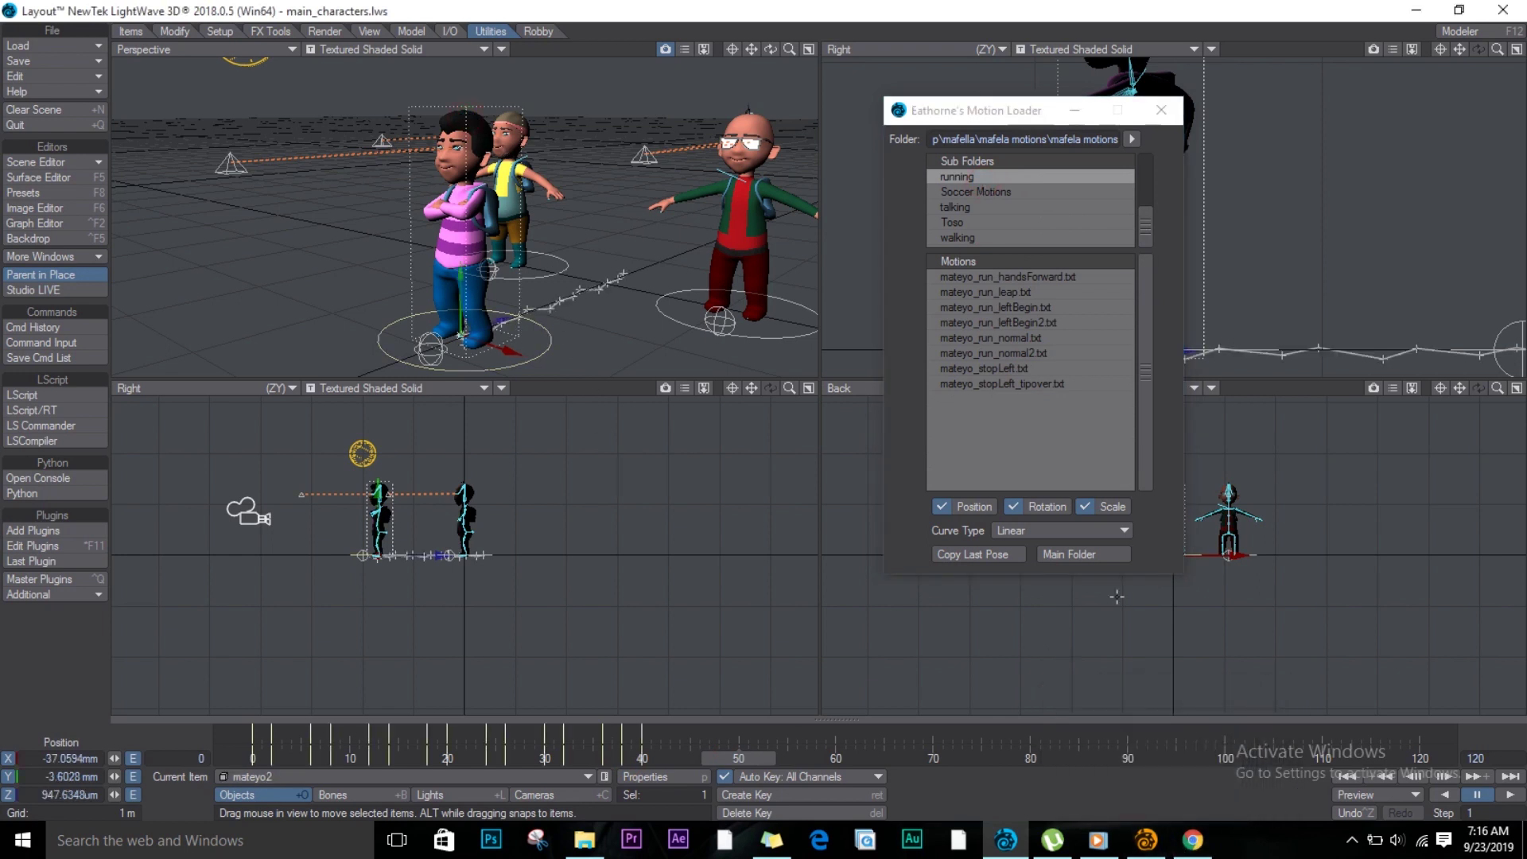
click(1022, 352)
drag(748, 762, 805, 768)
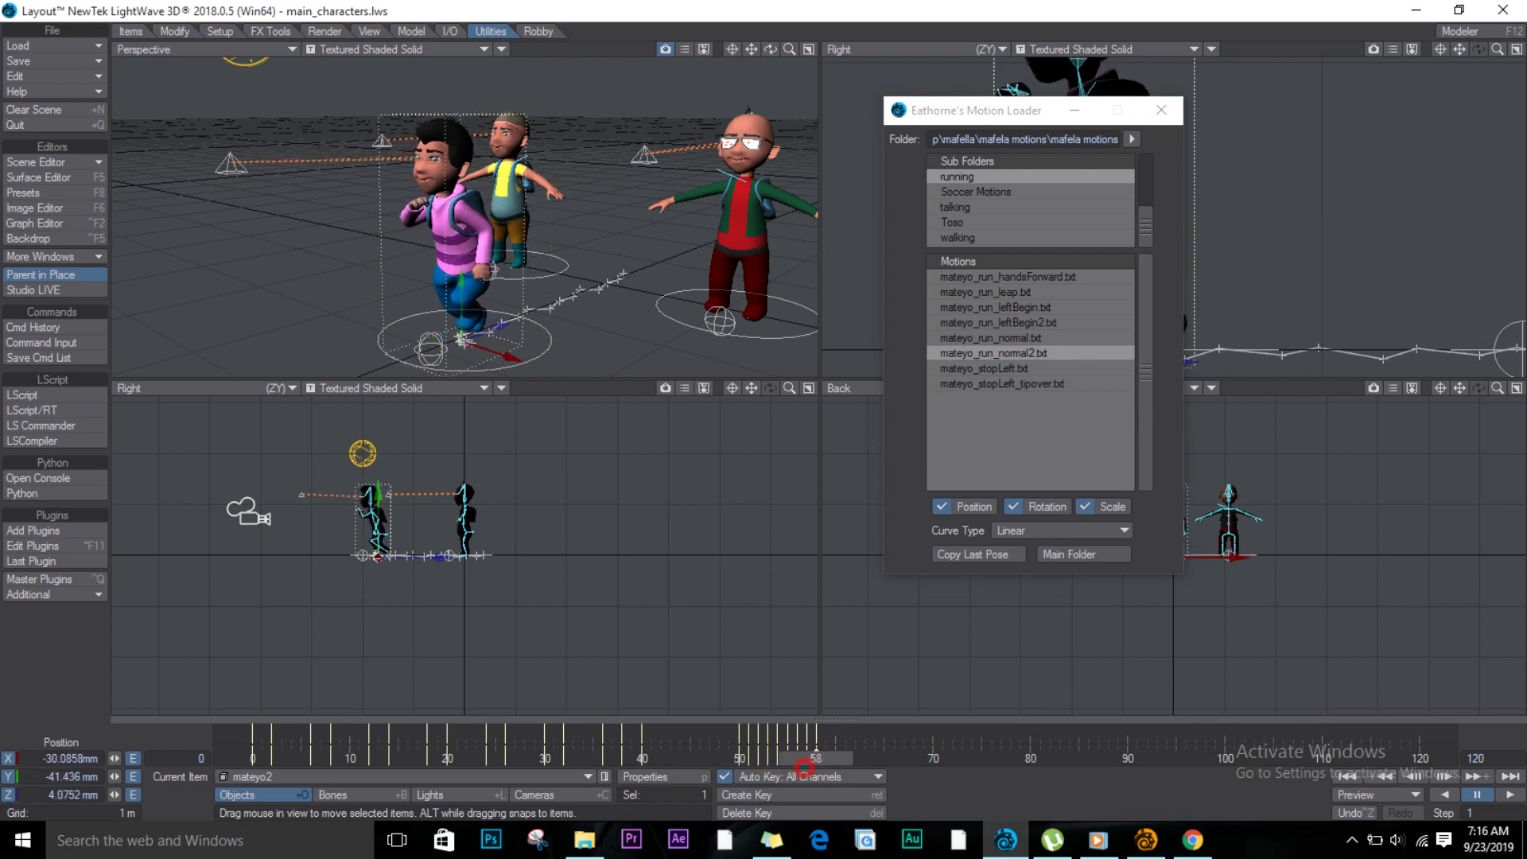
Step: Load mateyo_run_normal2.txt onto mateyo2 again at frame 58, and scrub back to frame 46
click(1020, 355)
drag(848, 754, 789, 768)
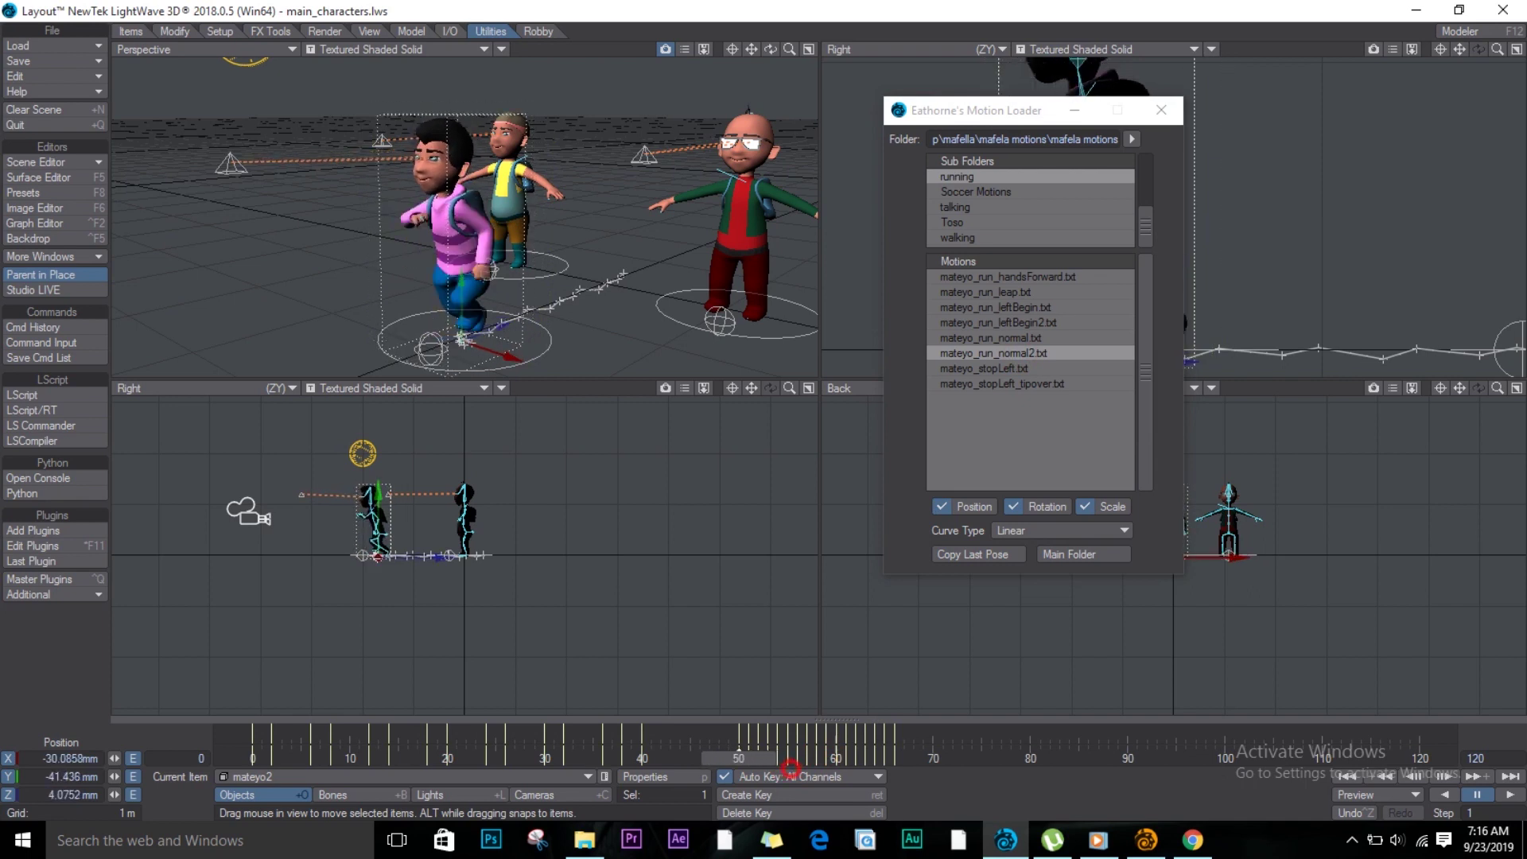
drag(791, 769, 727, 781)
drag(774, 757, 769, 757)
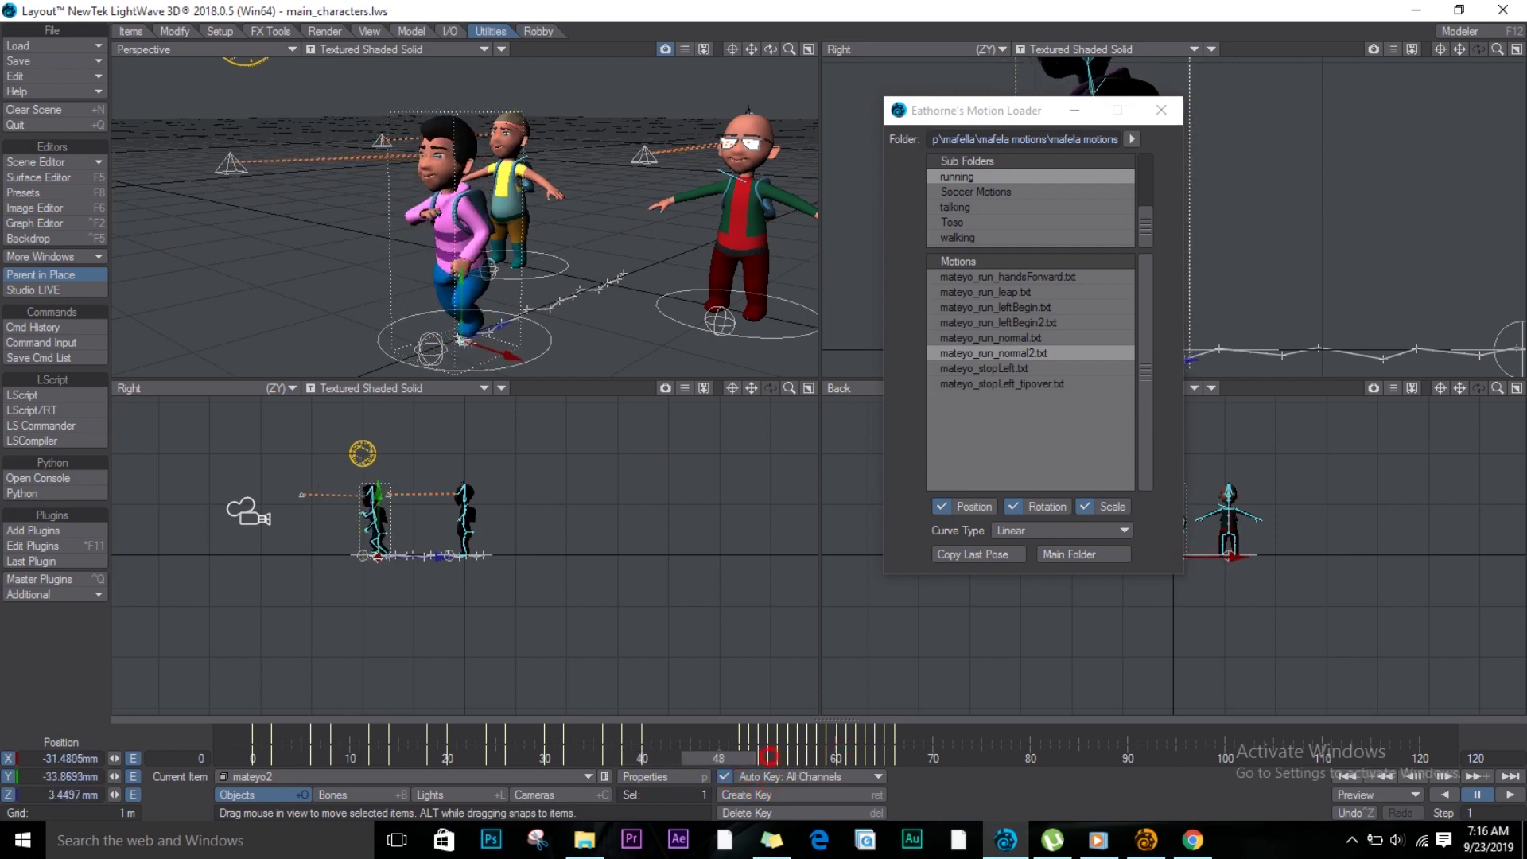
click(741, 746)
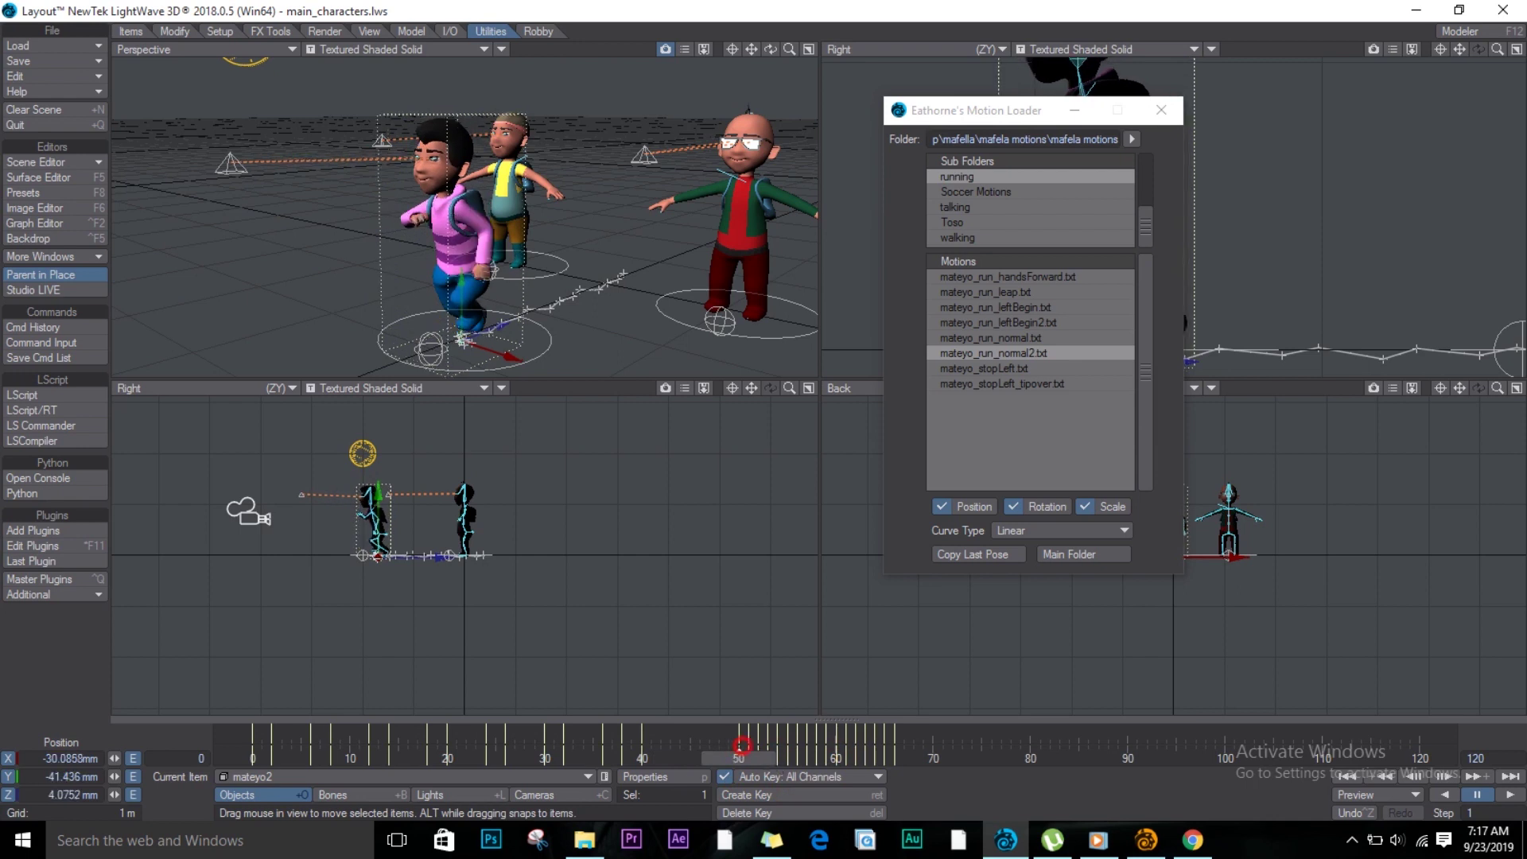
drag(742, 747, 716, 750)
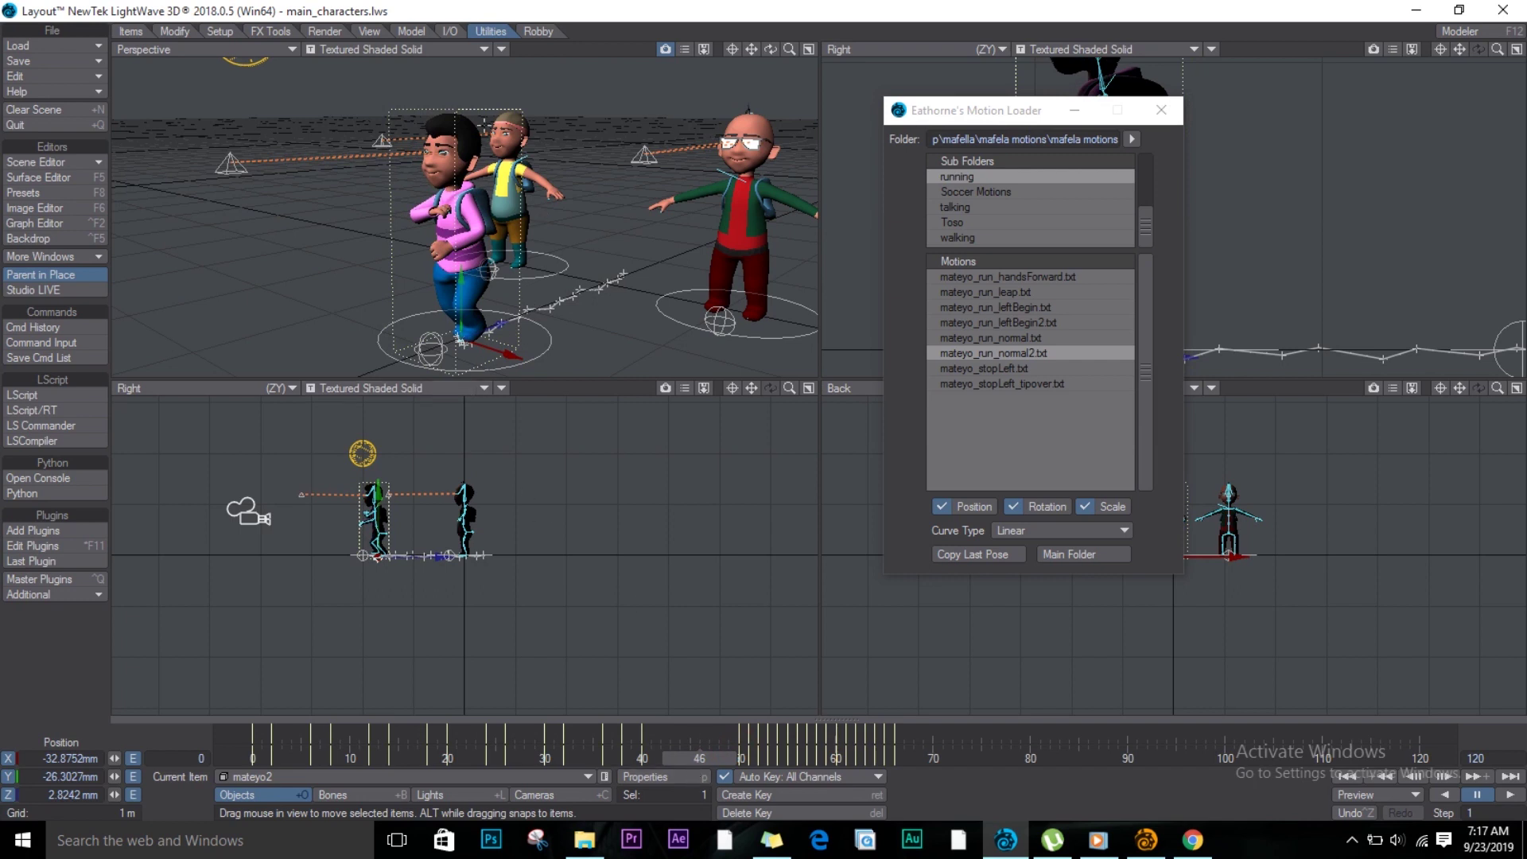
Step: Copy the last pose at frame 46 for mateyo2 and its COG bone with Motion Loader
click(976, 552)
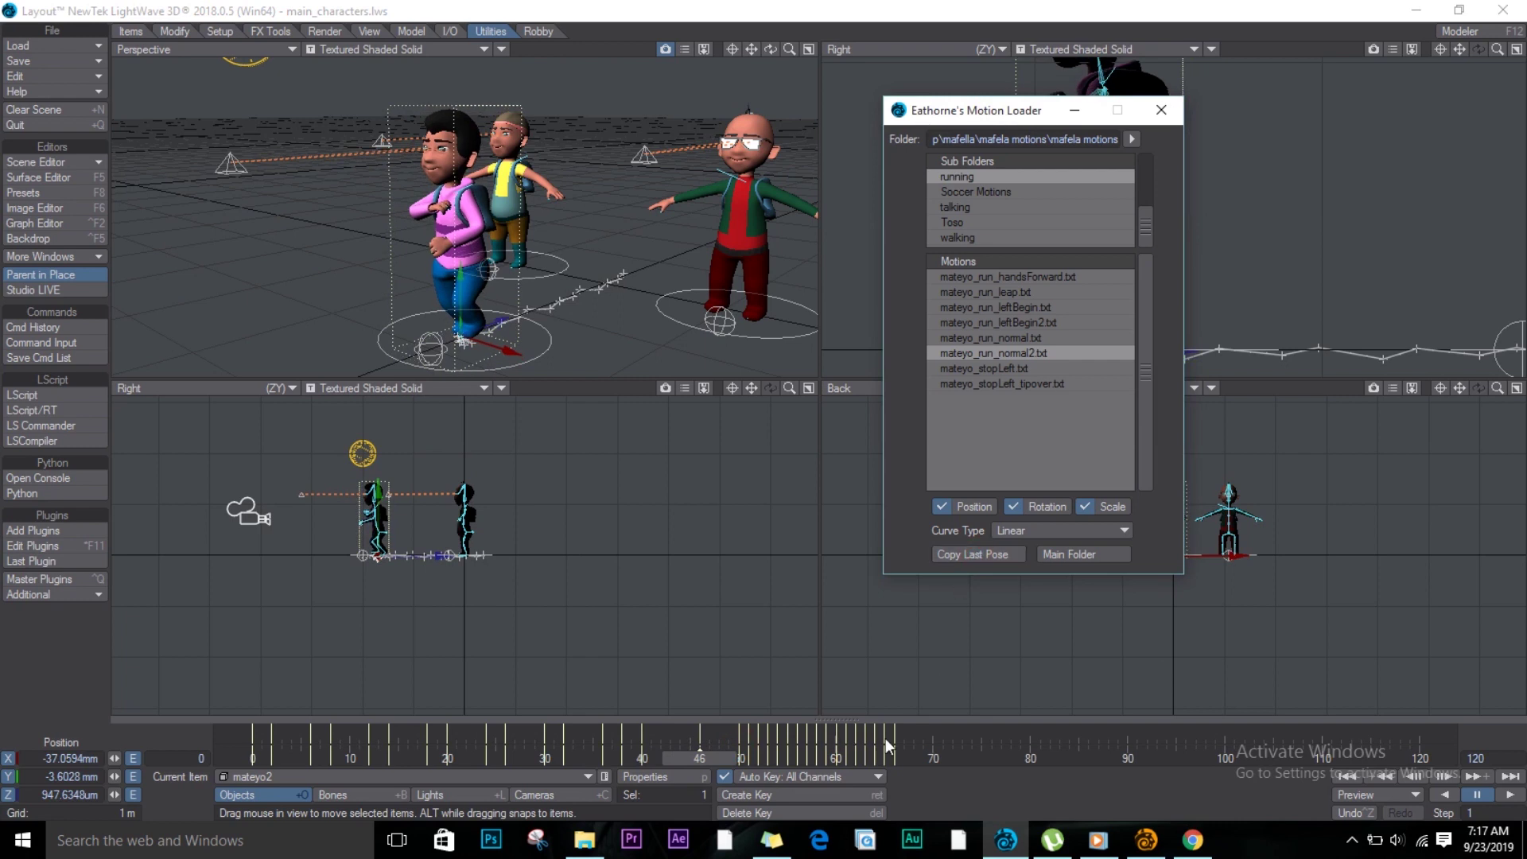
drag(1013, 110, 746, 150)
click(1178, 221)
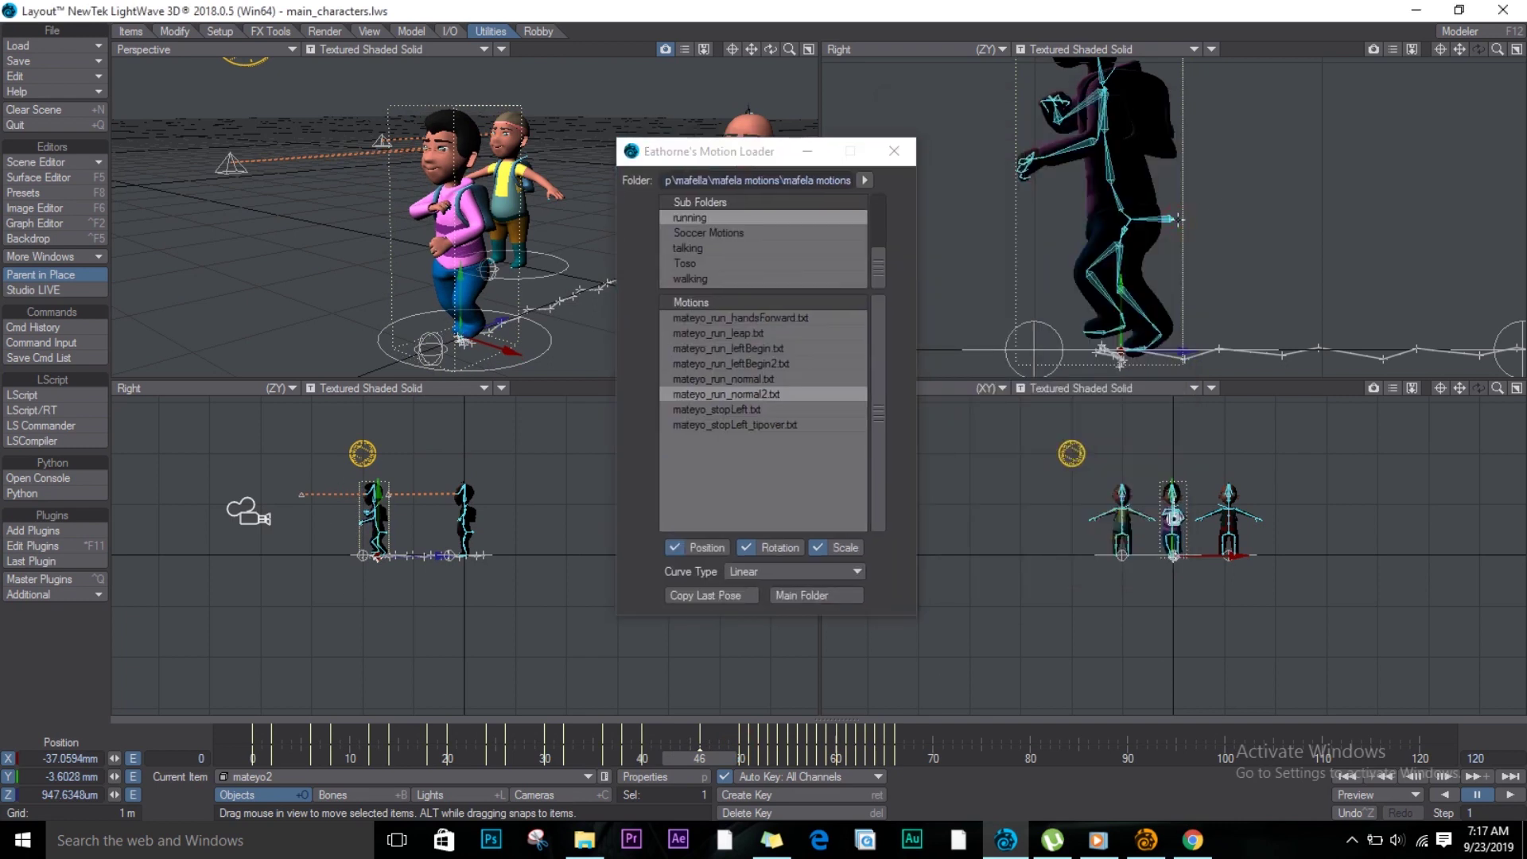
click(1178, 220)
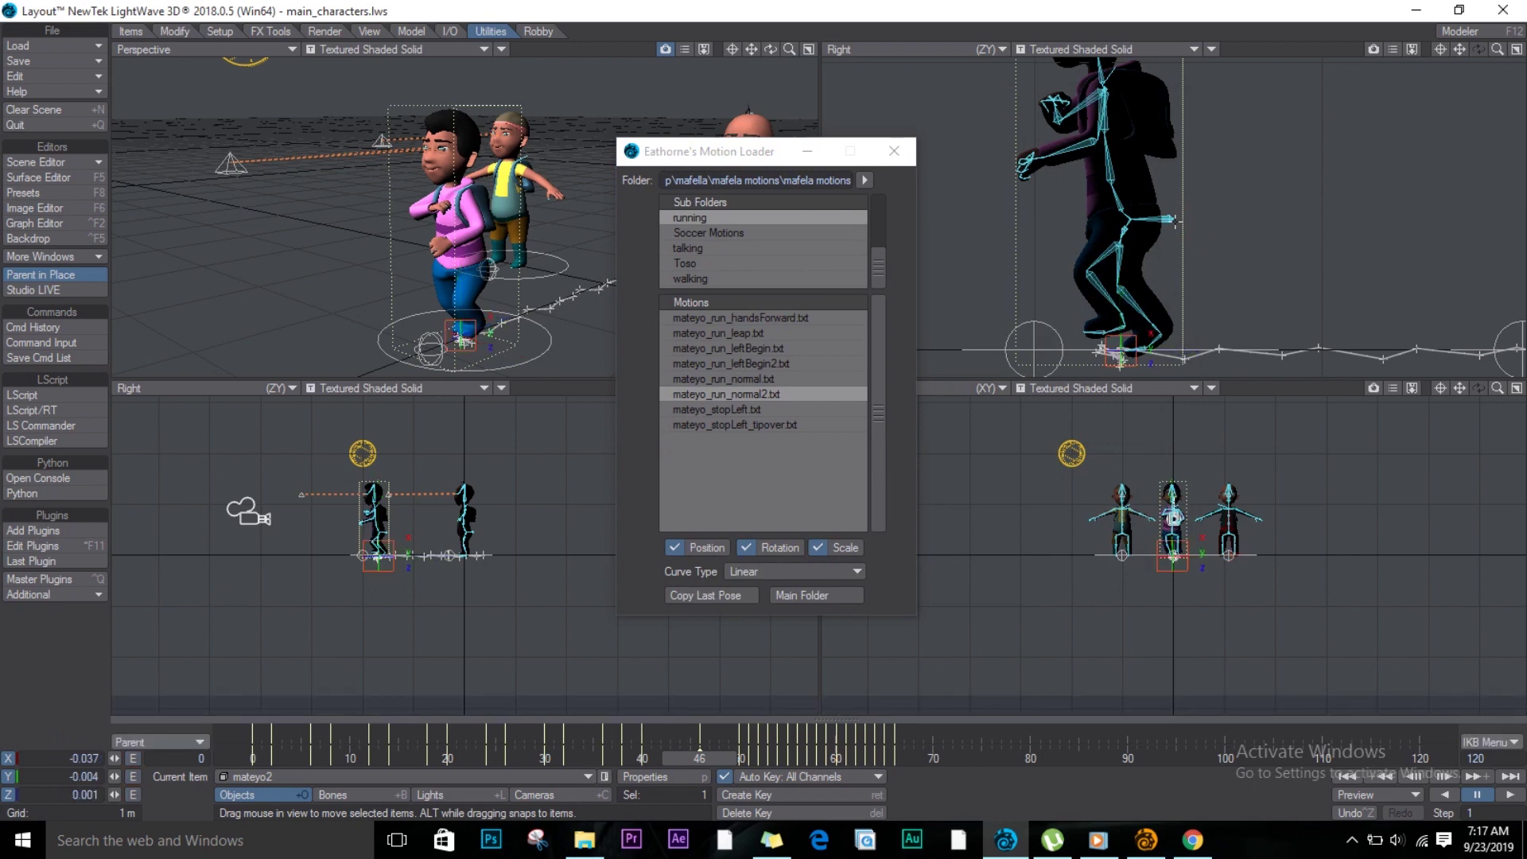
click(702, 595)
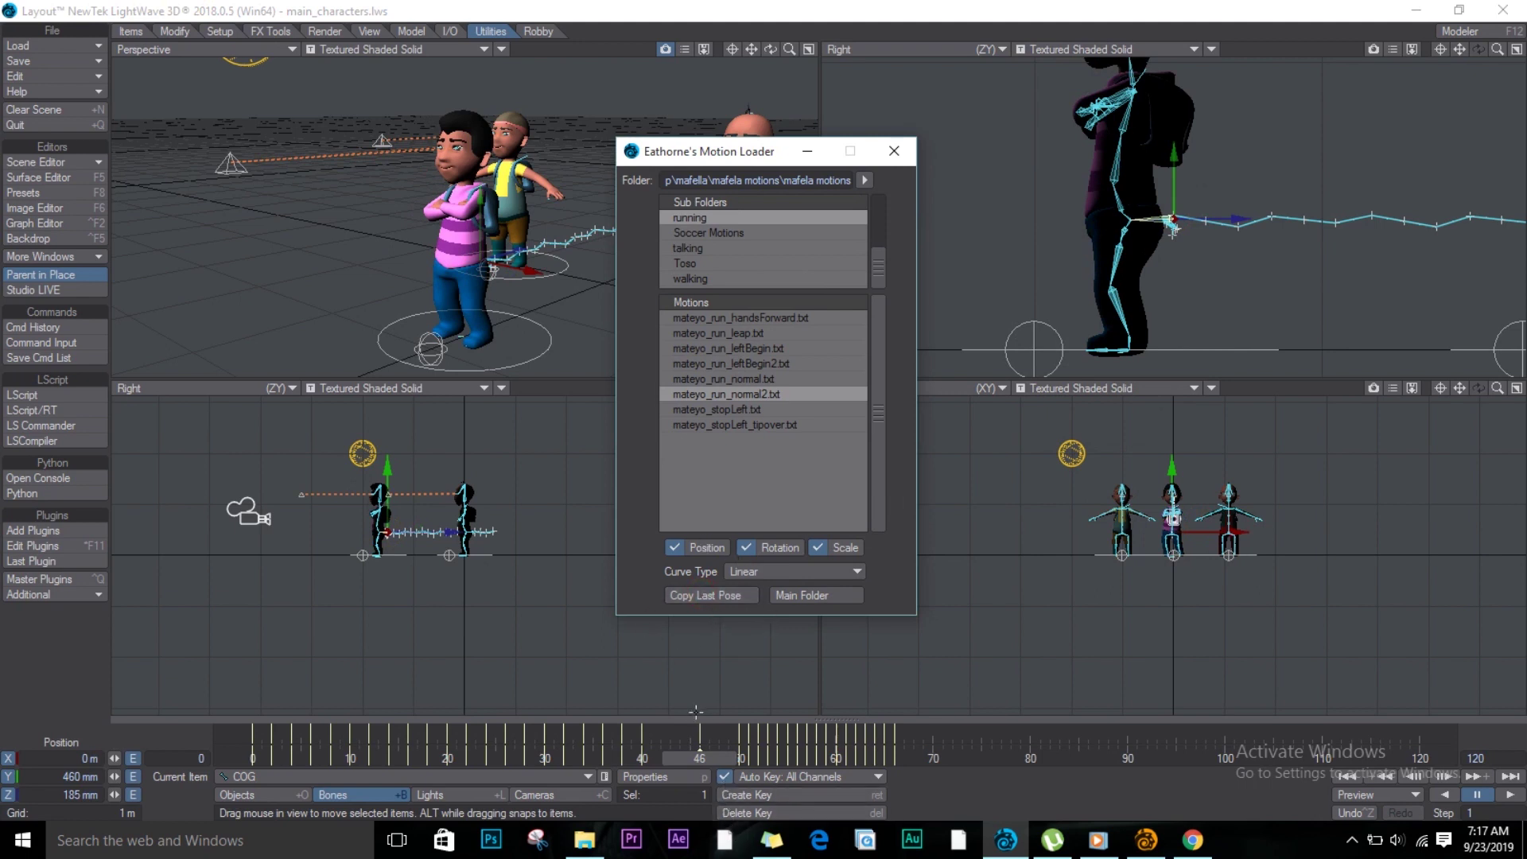
Step: At frame 66, select Mateyo_Master and move it forward to about -4.906 m on Z
mouse_move(705, 762)
mouse_down()
mouse_move(636, 762)
mouse_move(894, 786)
mouse_up()
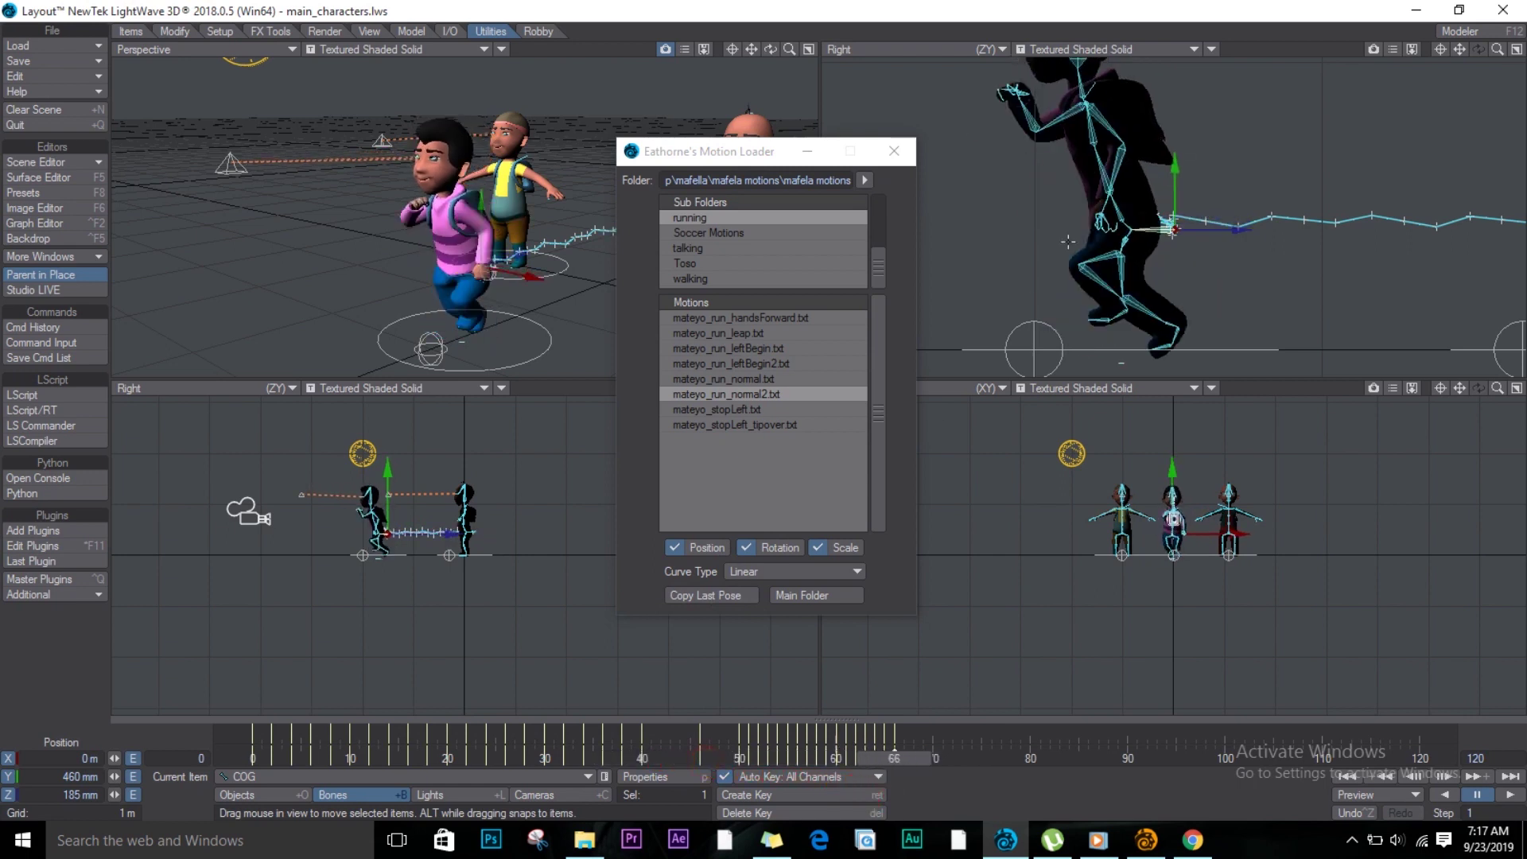
click(1115, 358)
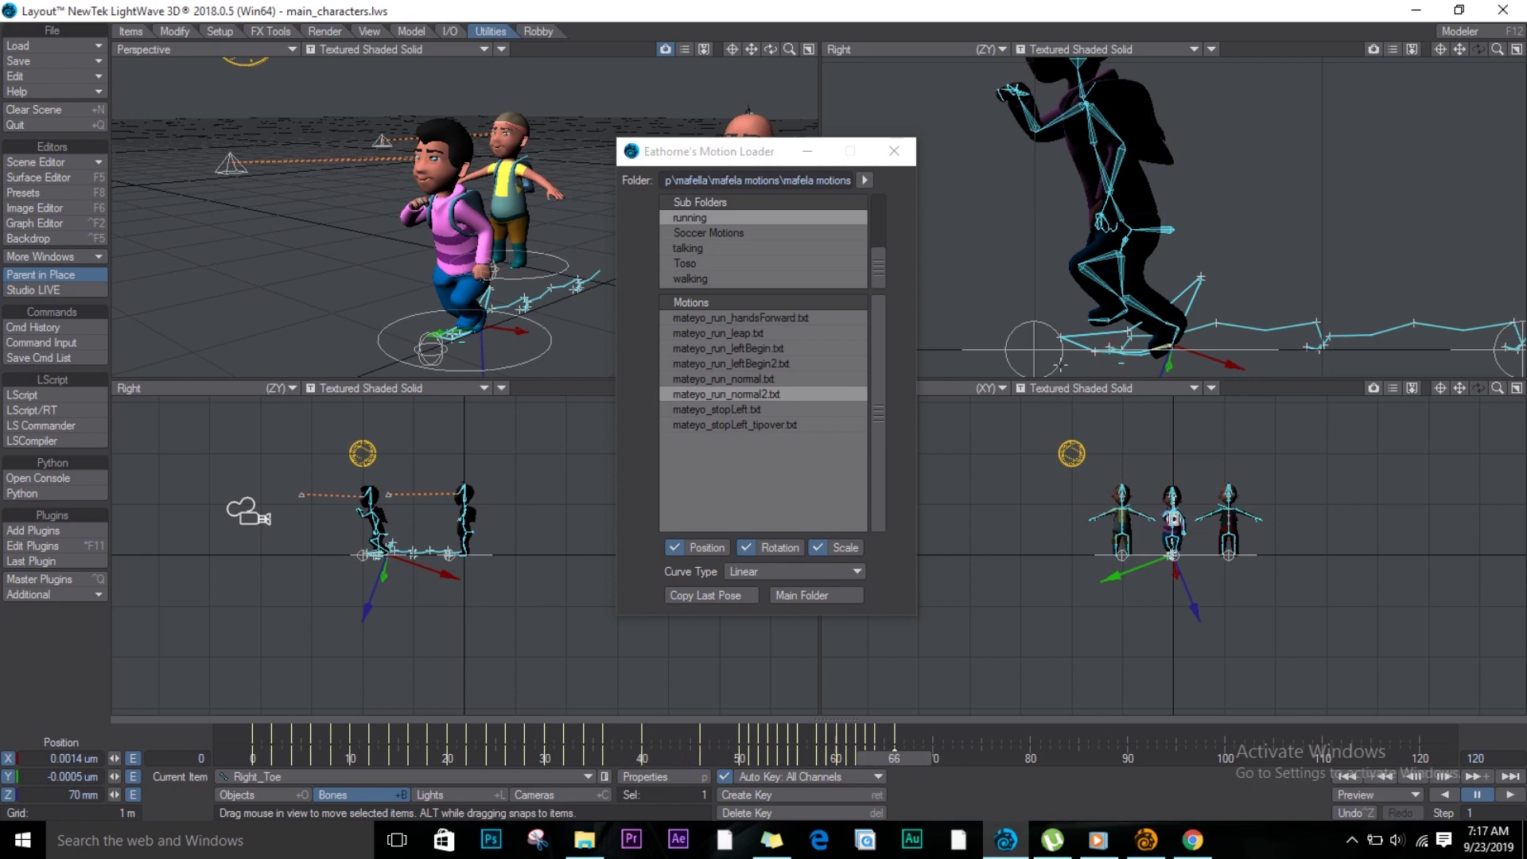
key(y)
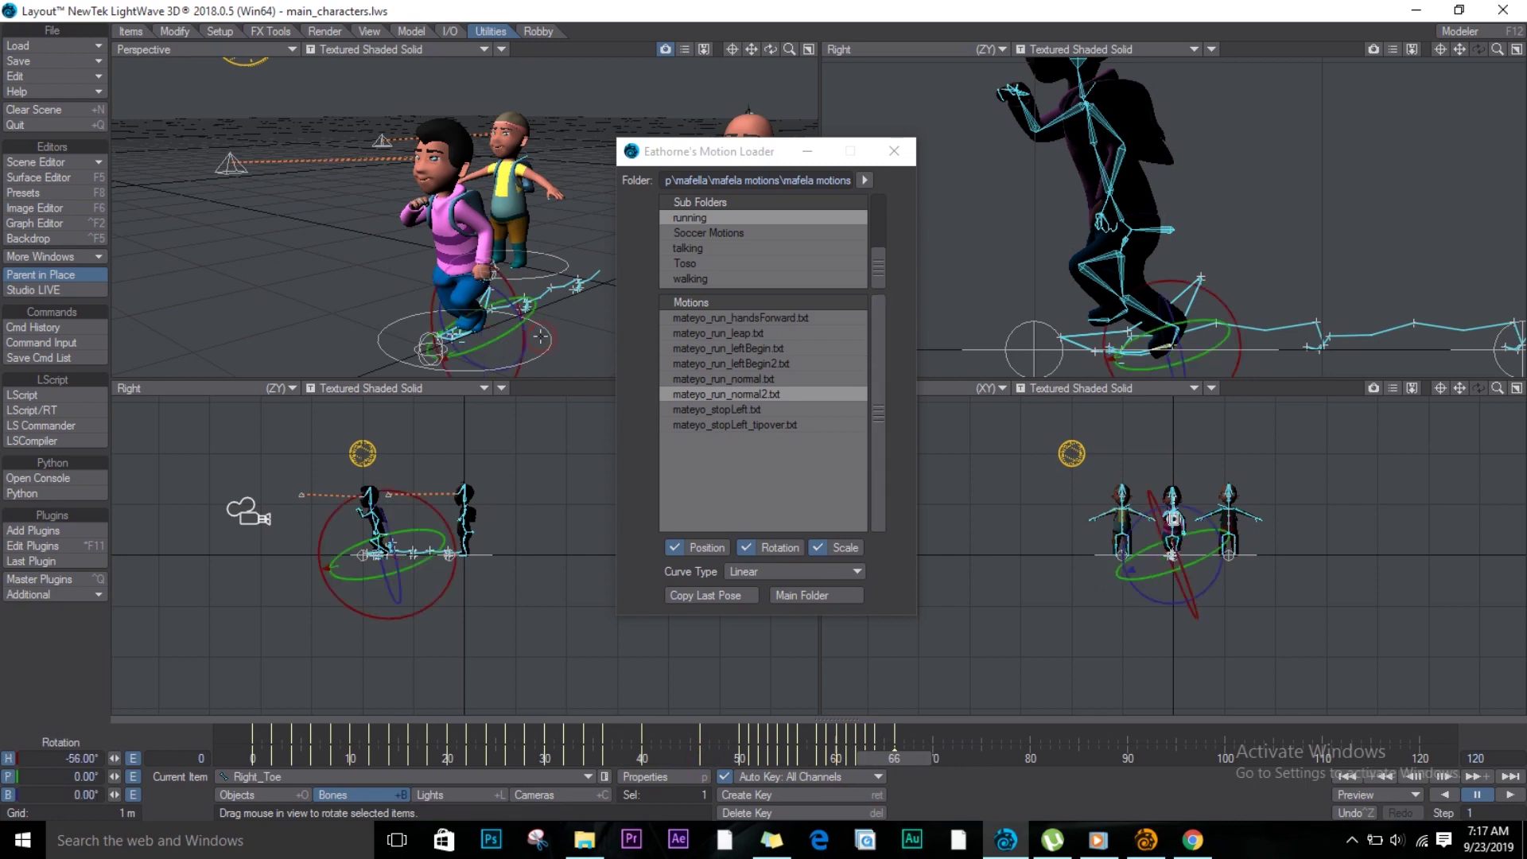
key(t)
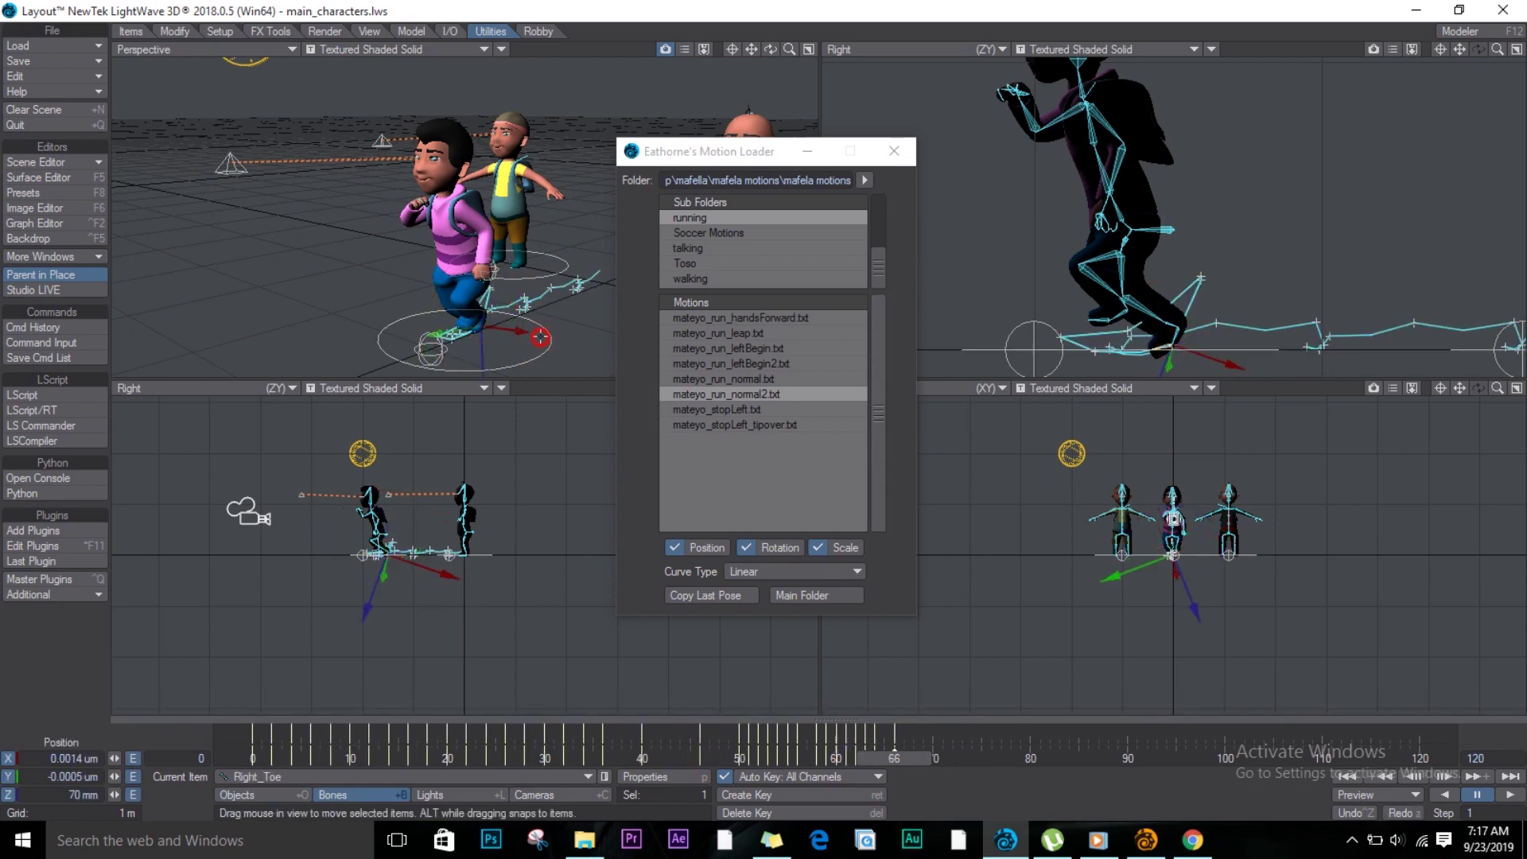
click(540, 338)
drag(503, 322, 205, 422)
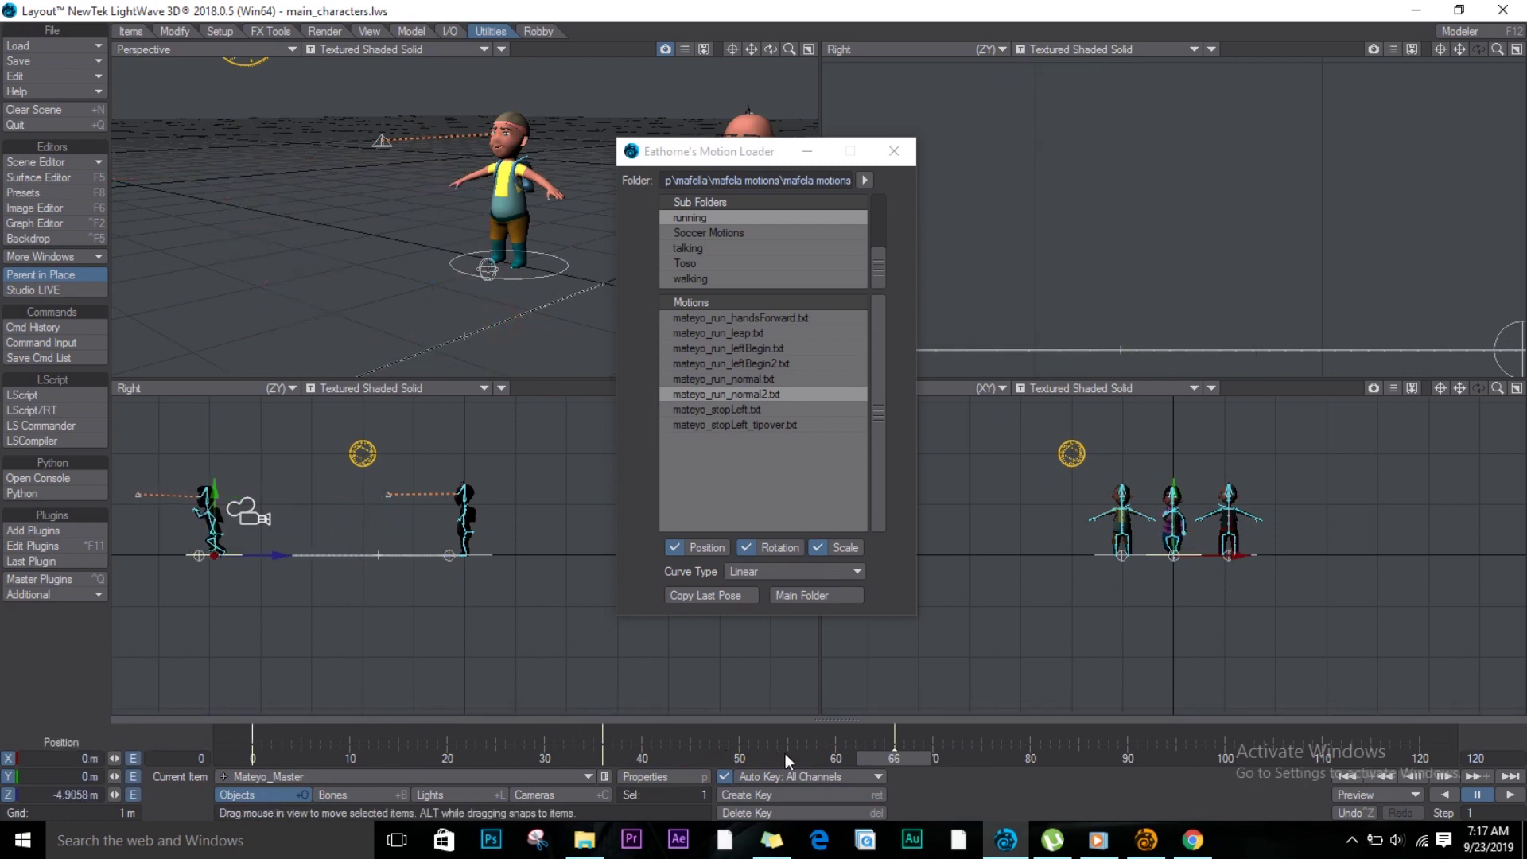
Step: Copy Mateyo_Master's last pose at frame 50 and scrub back to frame 0
drag(763, 752, 723, 763)
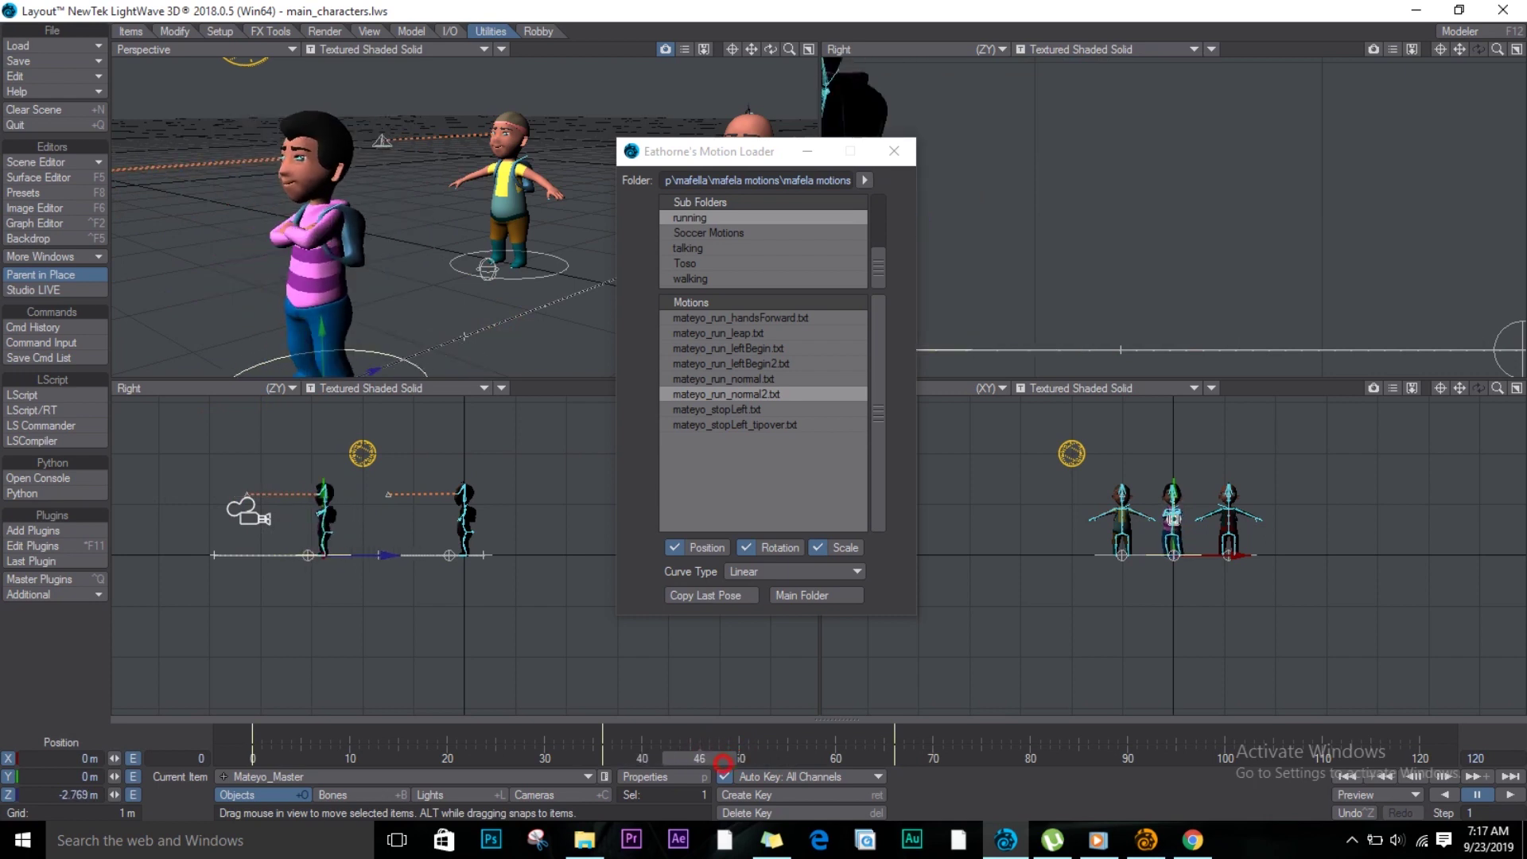
click(754, 751)
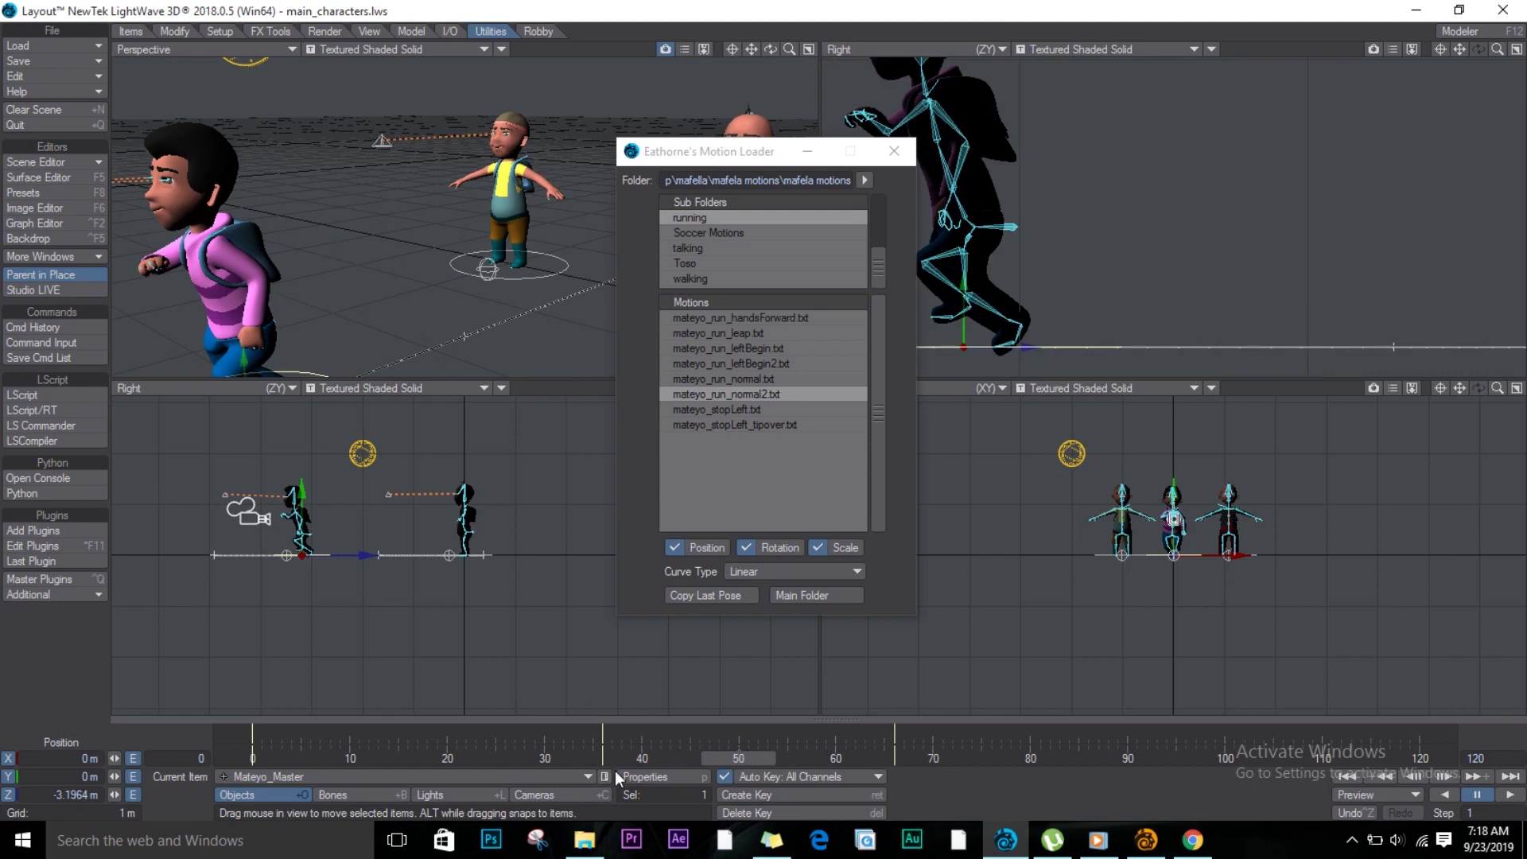
click(738, 595)
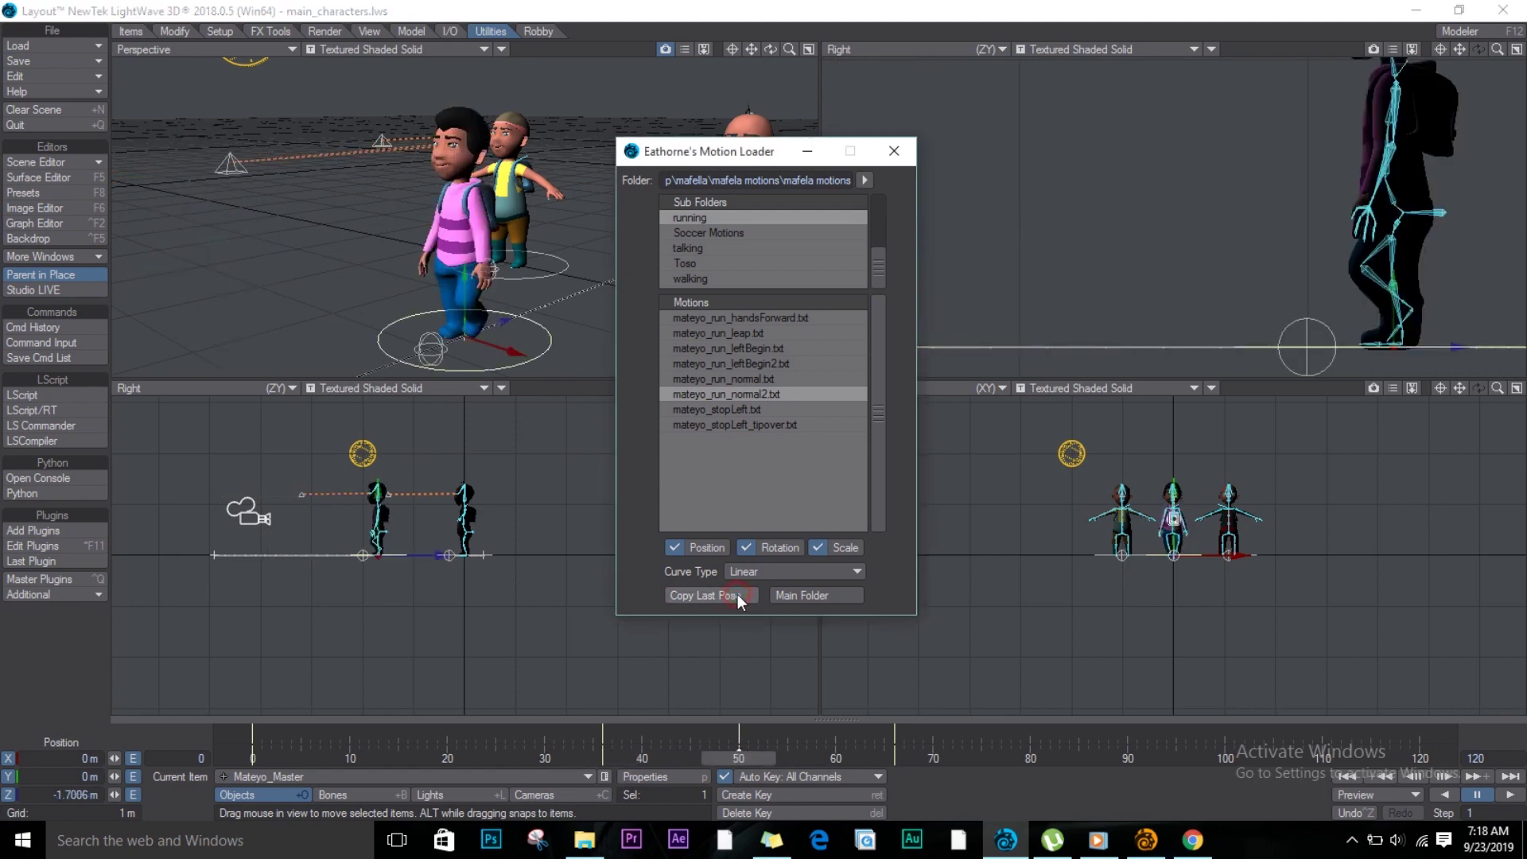
drag(751, 755, 164, 826)
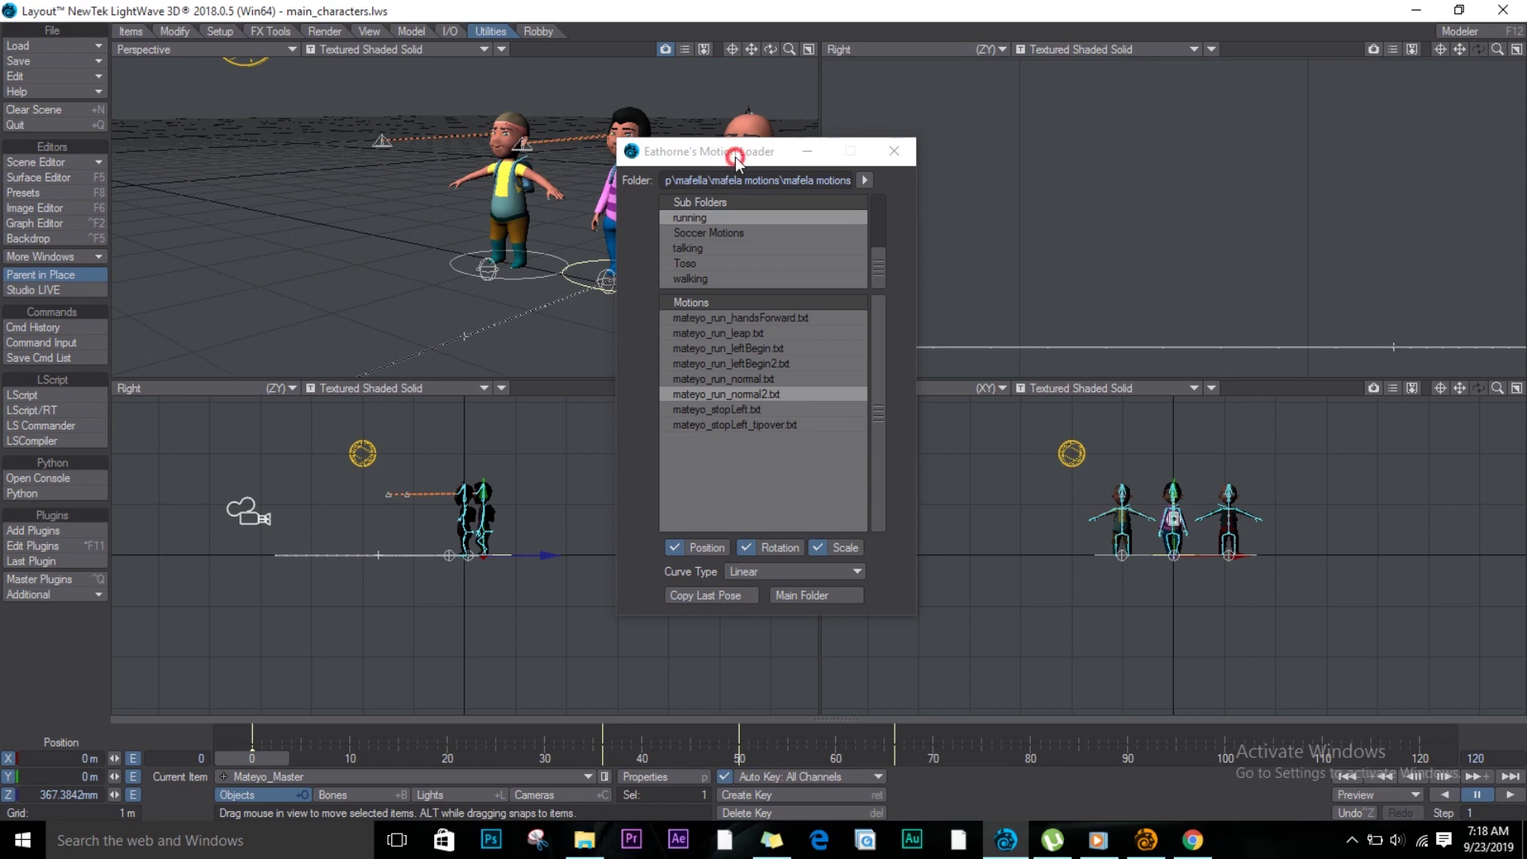
Step: Play the animation preview of the walk, folded arms and run in the Perspective view and end it
drag(739, 151, 1137, 191)
click(1408, 798)
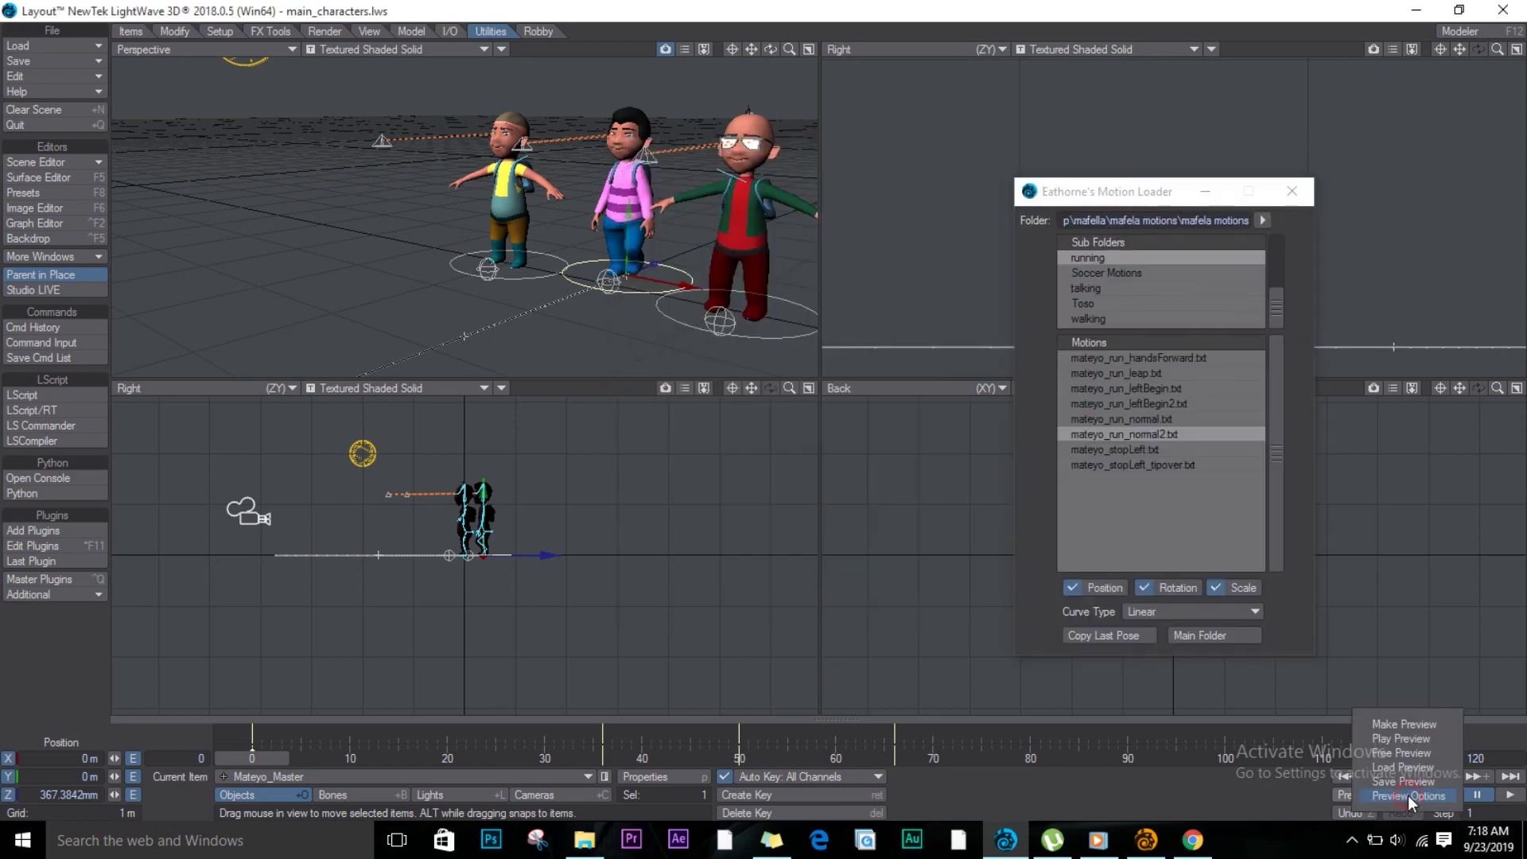
click(1420, 740)
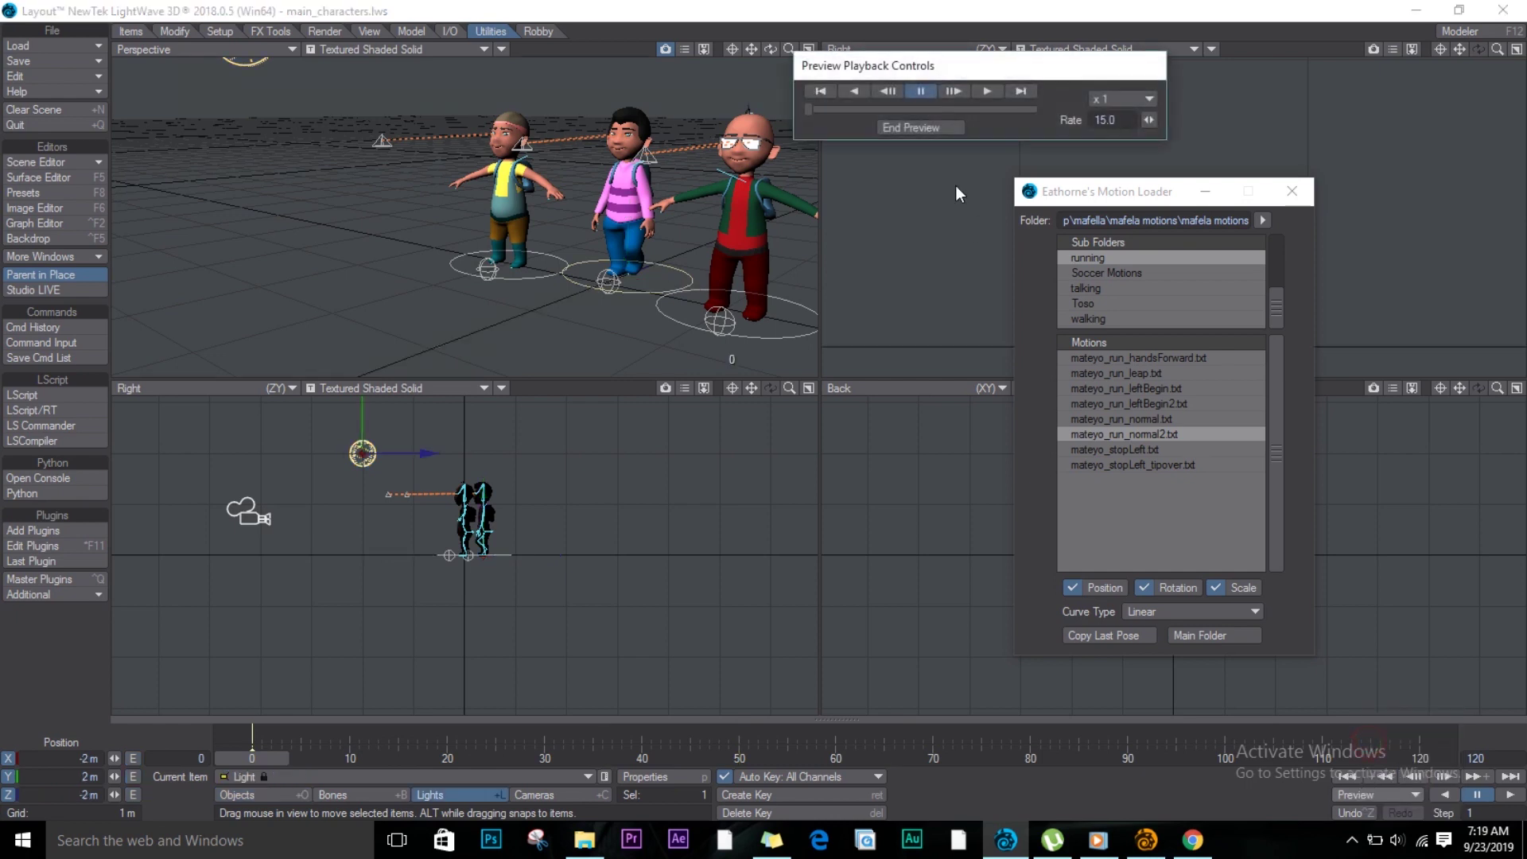
click(989, 91)
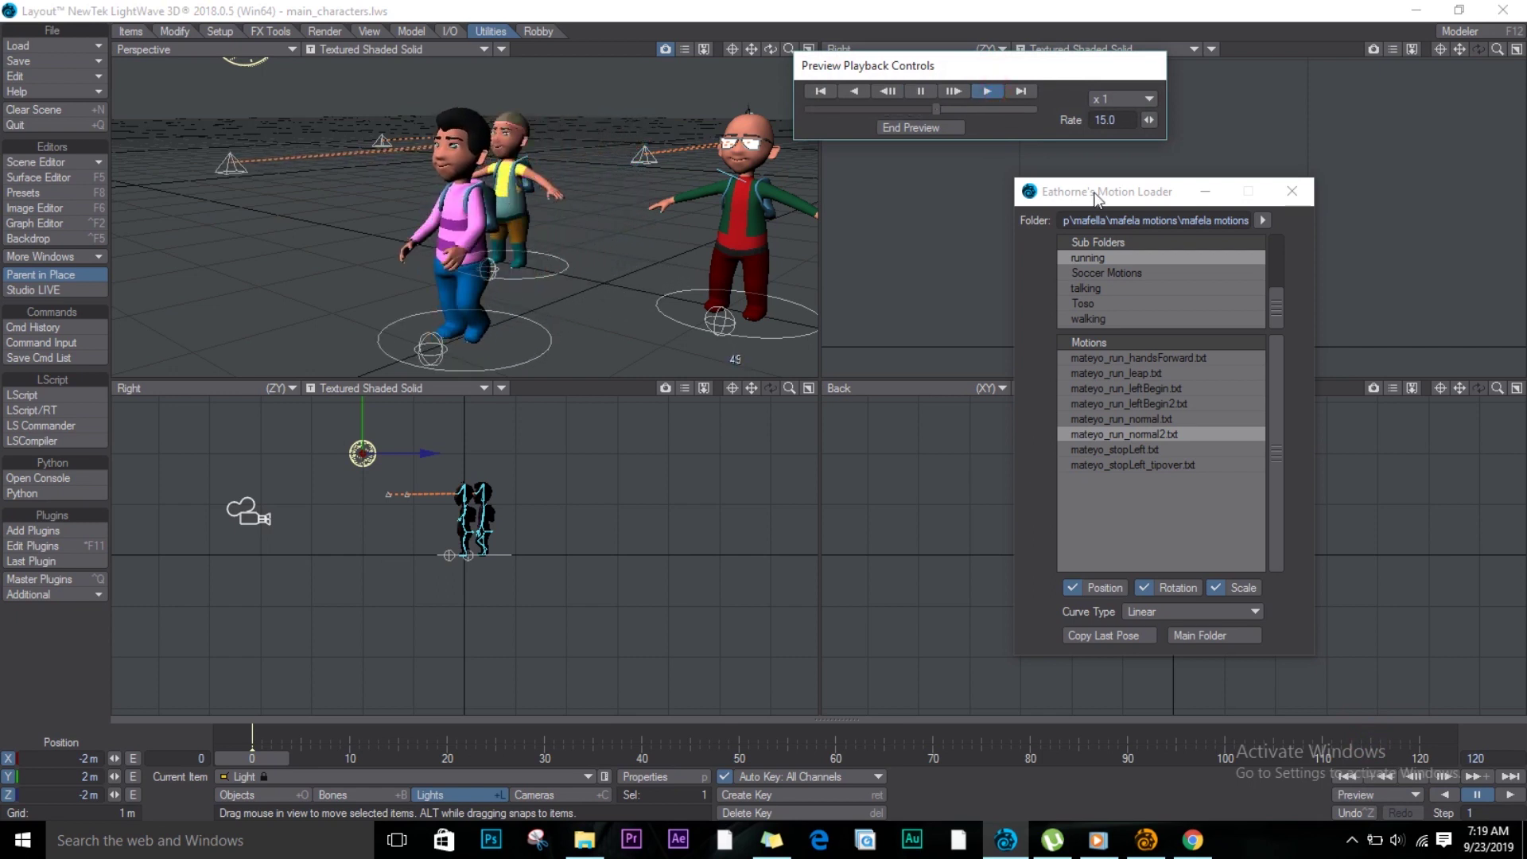
click(915, 128)
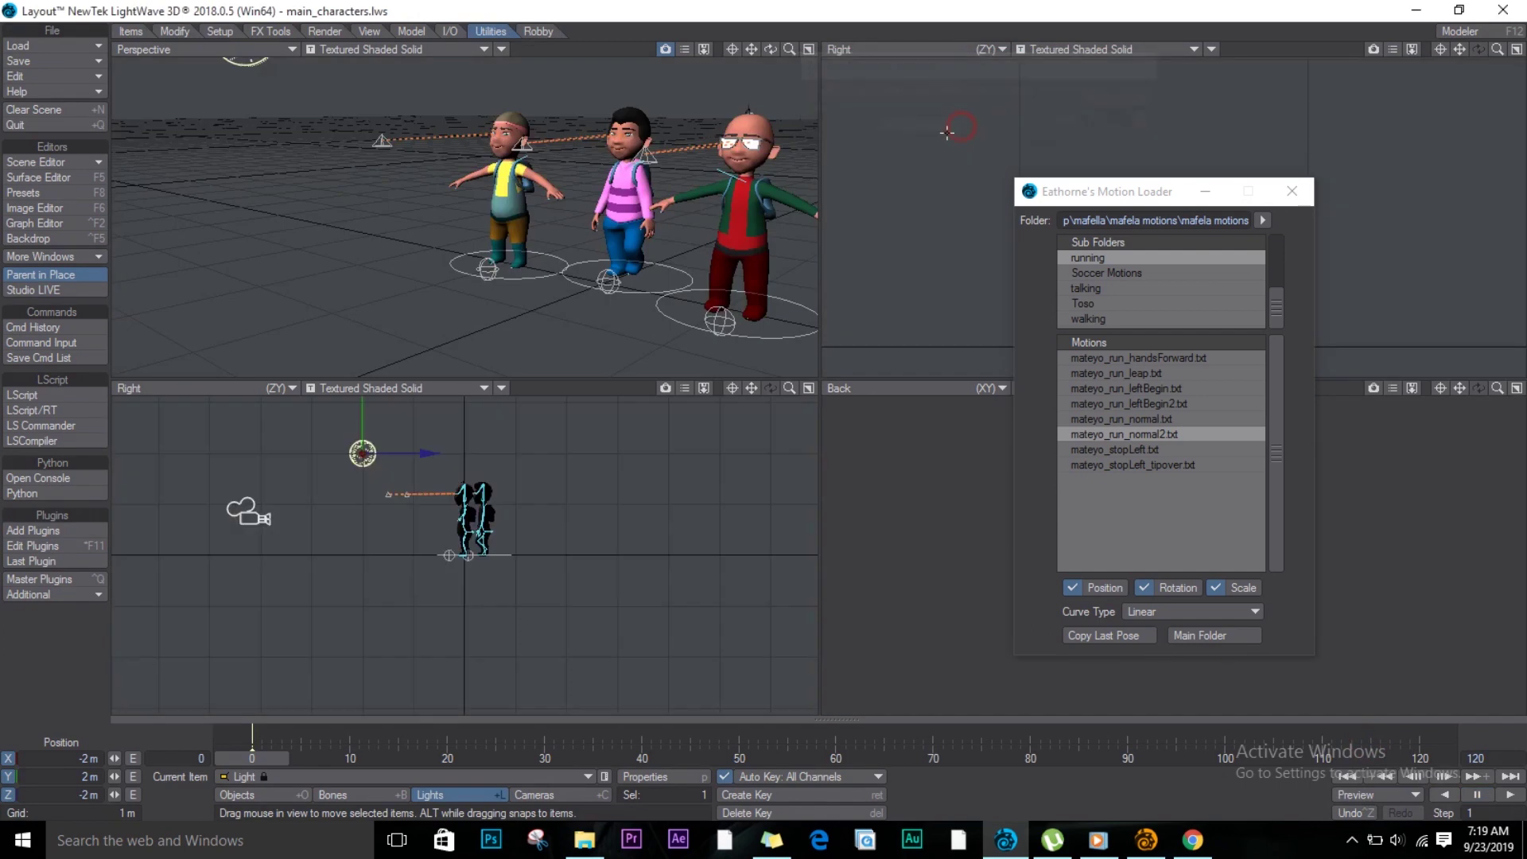
Step: Select paulu and load mateyo_walk_holding_BagRopes.txt from the walking subfolder onto it at frame 0
ctrl+alt+drag(487, 504, 624, 528)
alt+drag(459, 534, 429, 667)
scroll(474, 477, up, 3)
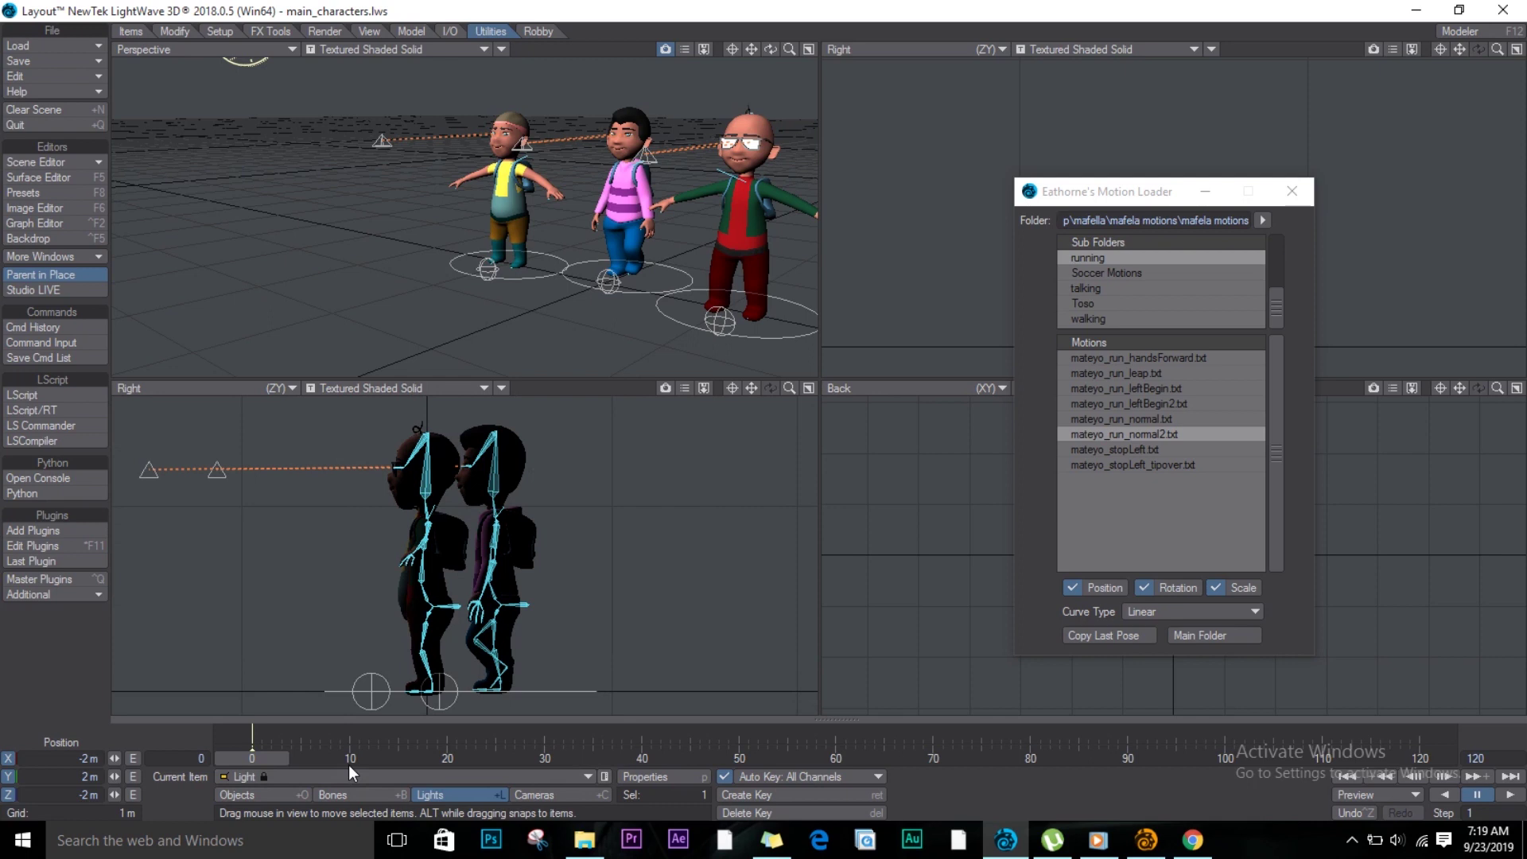
mouse_move(345, 764)
mouse_down()
mouse_move(385, 769)
mouse_move(342, 762)
mouse_up()
click(762, 112)
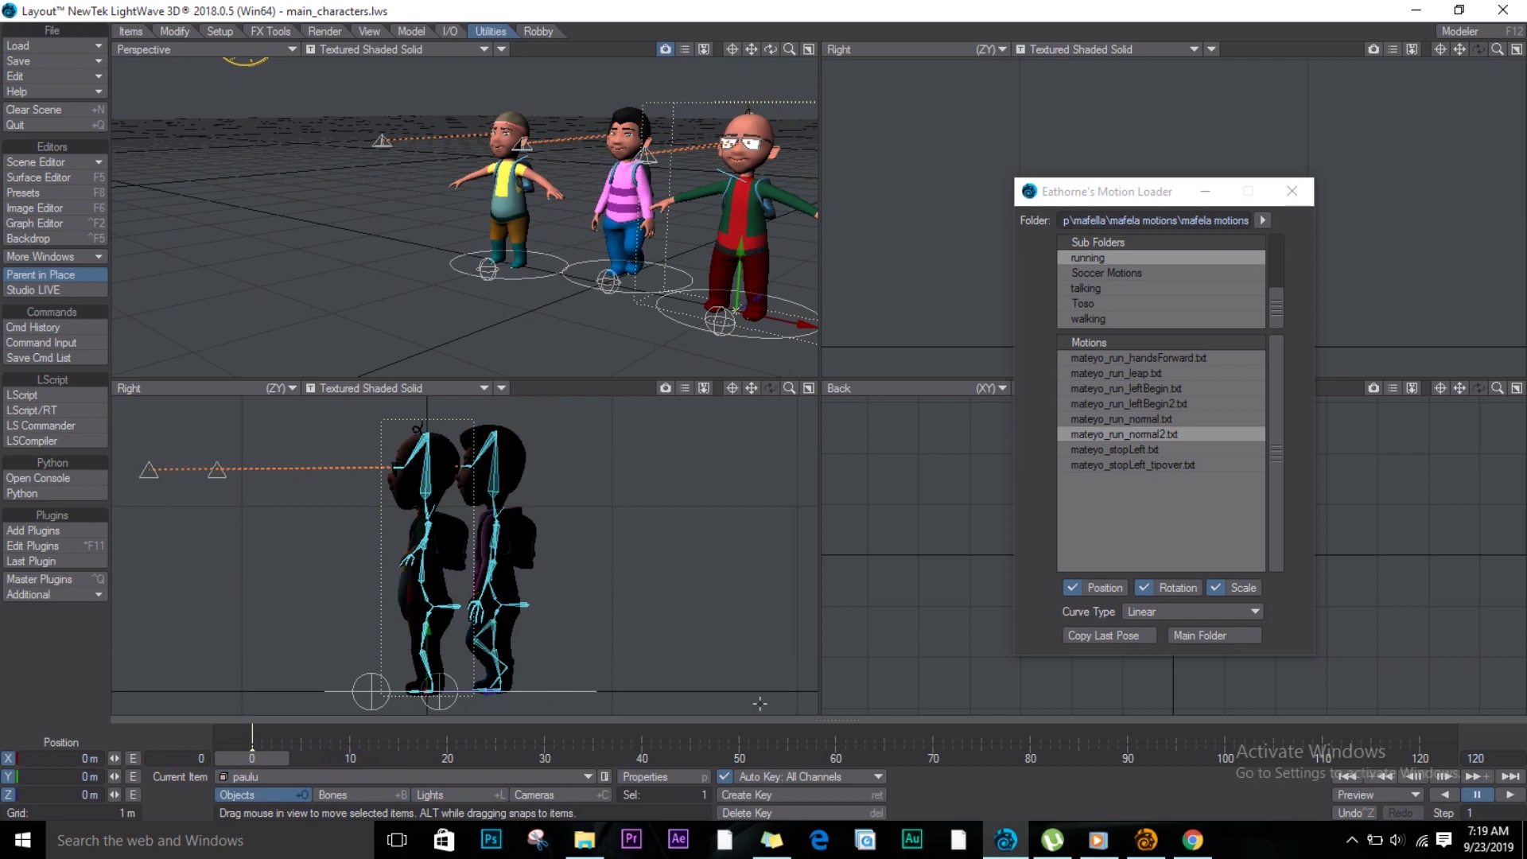
click(1277, 301)
drag(1272, 266, 1273, 308)
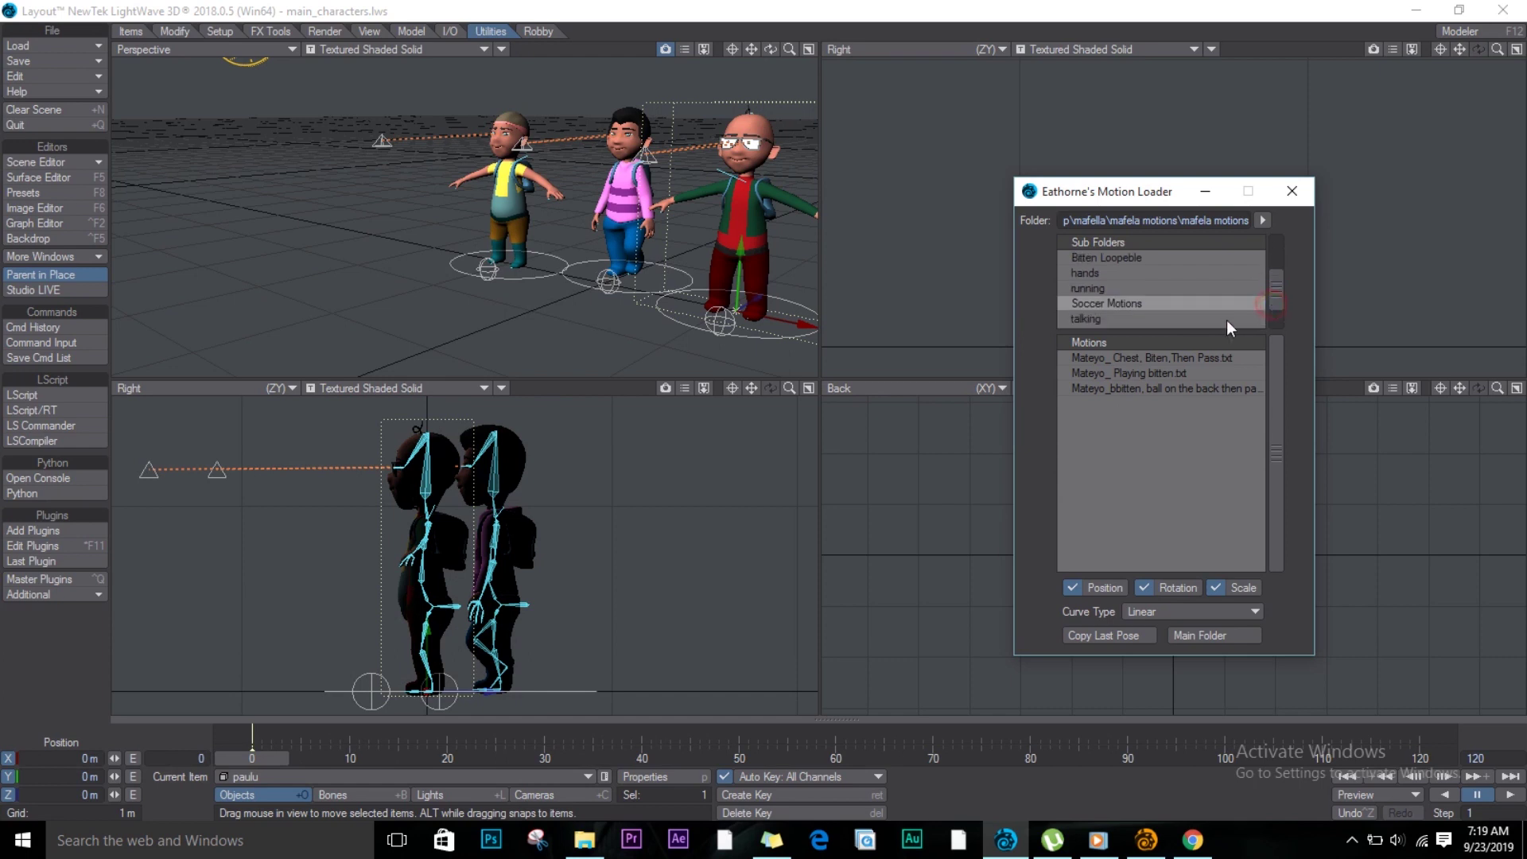
click(1096, 320)
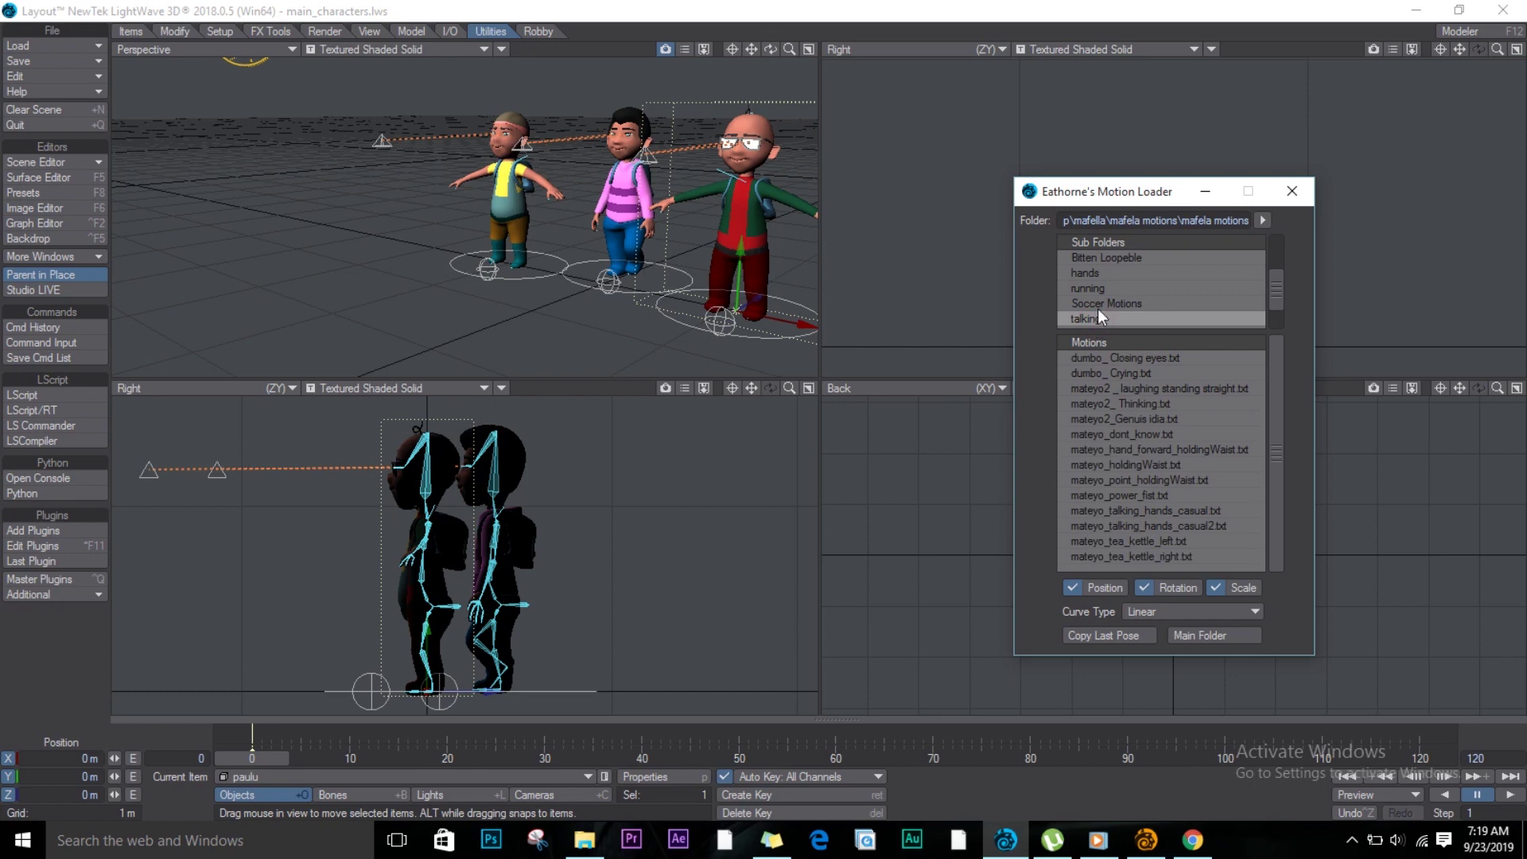
scroll(1129, 303, down, 2)
click(1095, 319)
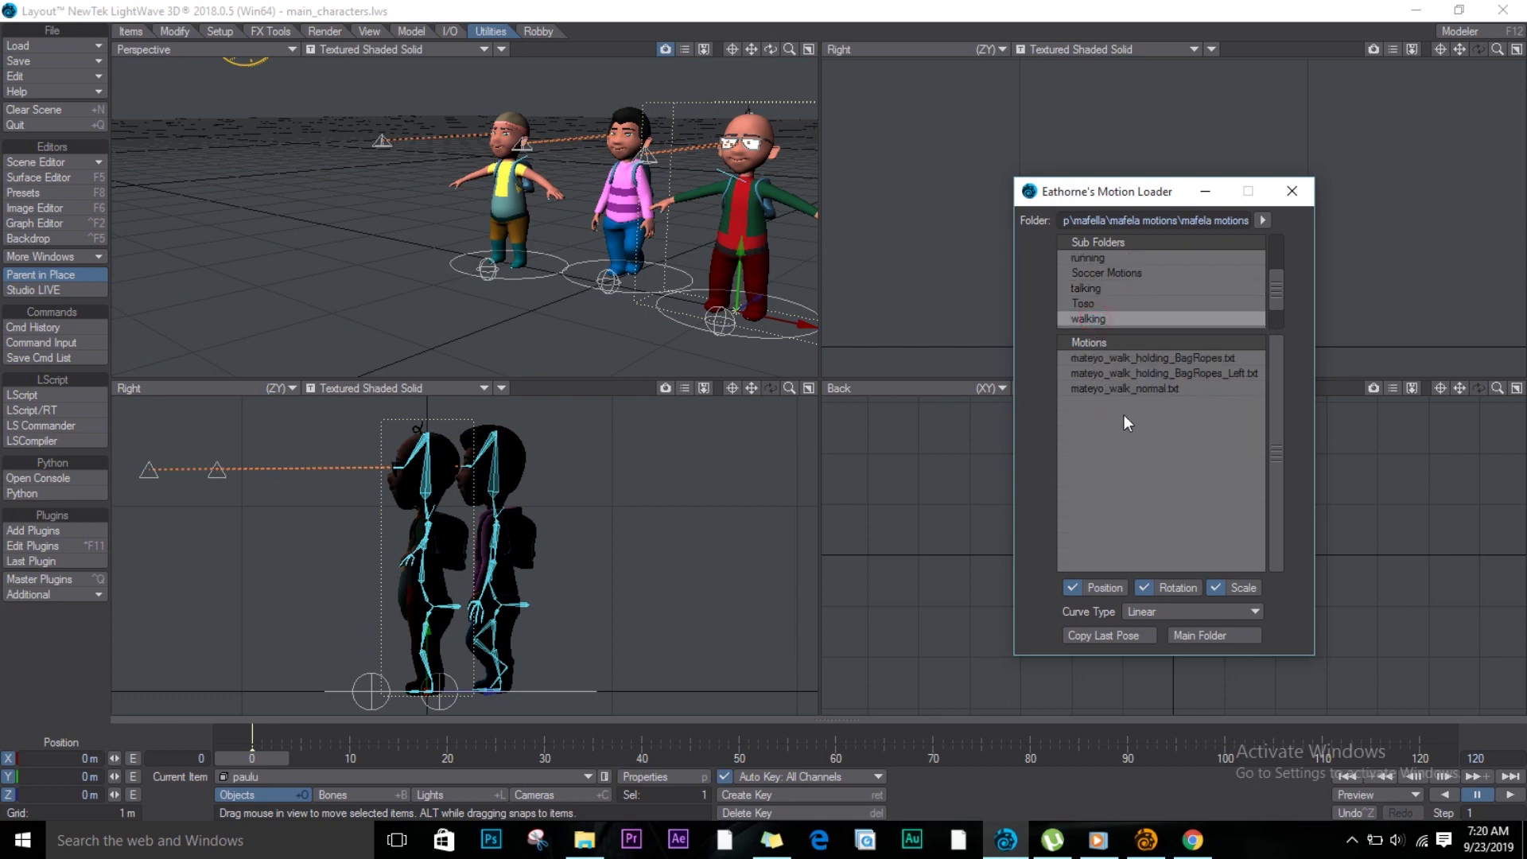
click(1148, 360)
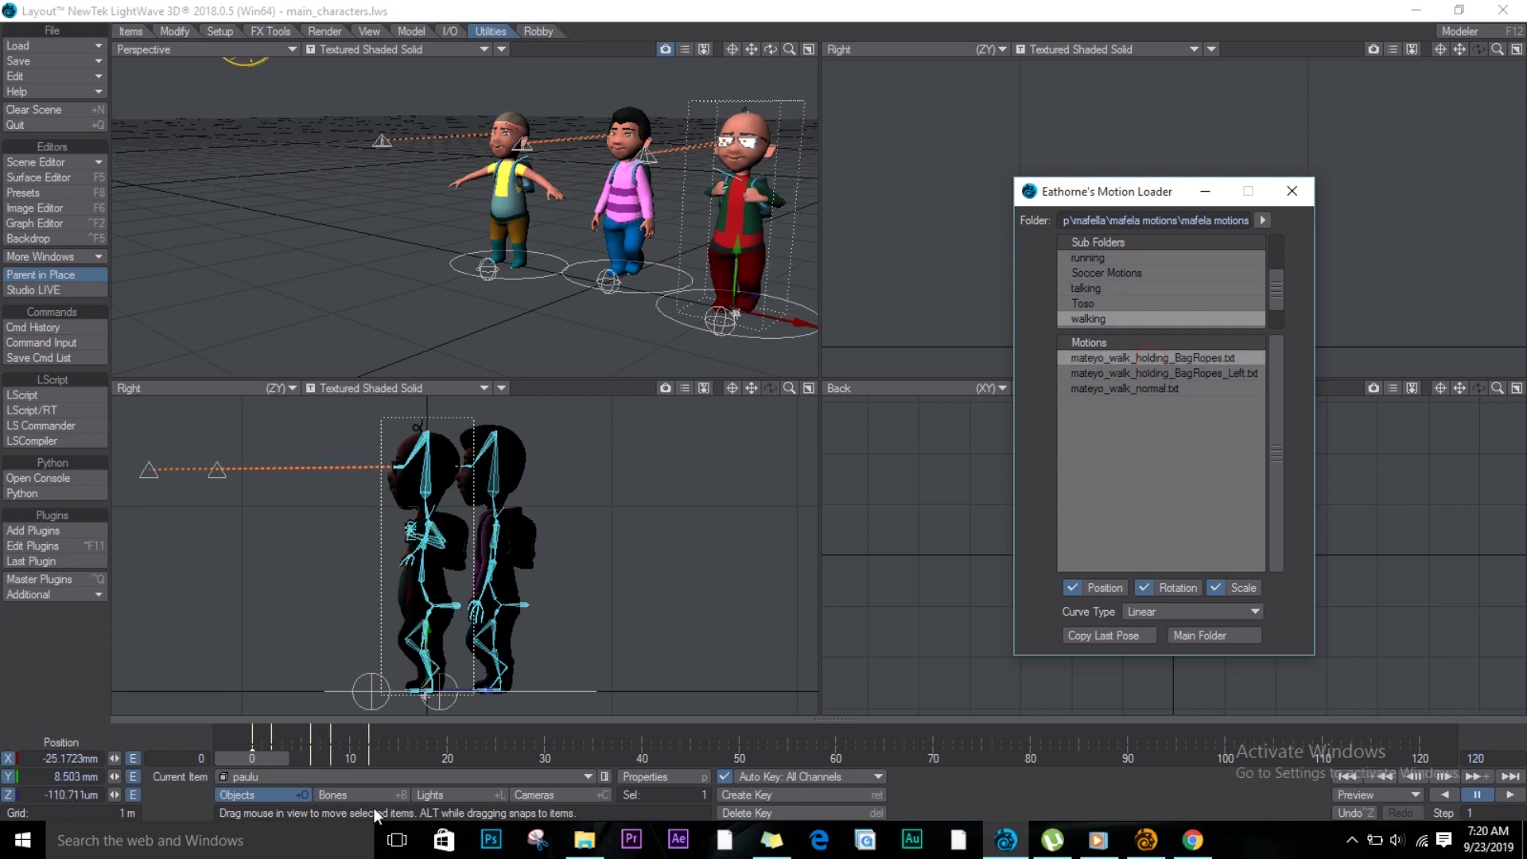
Step: Load mateyo_walk_holding_BagRopes.txt onto paulu at frame 12 and mateyo_walk_holding_BagRopes_Left.txt at frame 24
drag(270, 751, 369, 750)
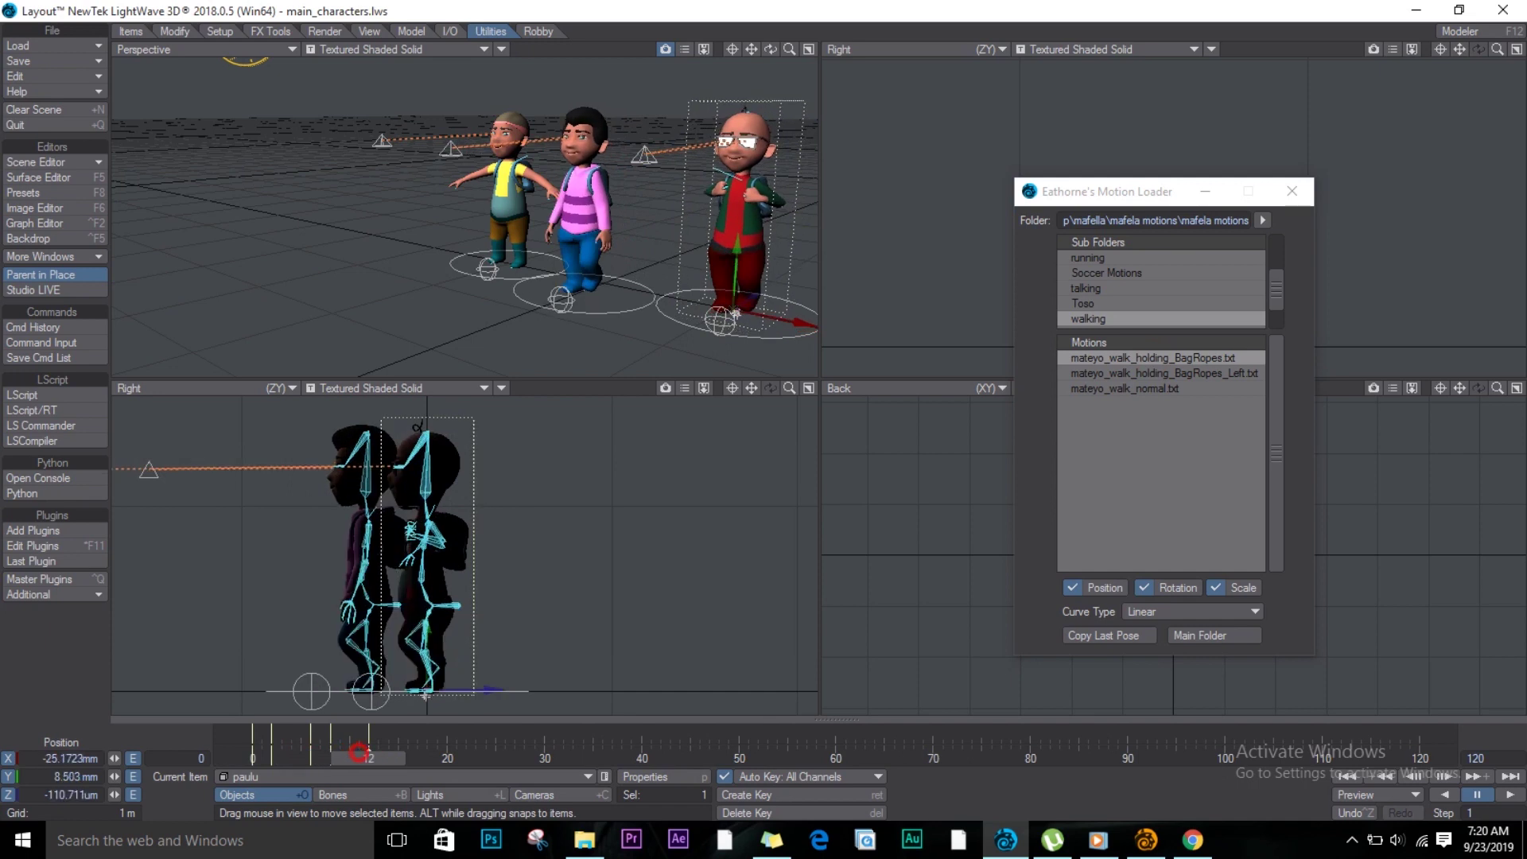
click(476, 758)
drag(450, 755, 486, 757)
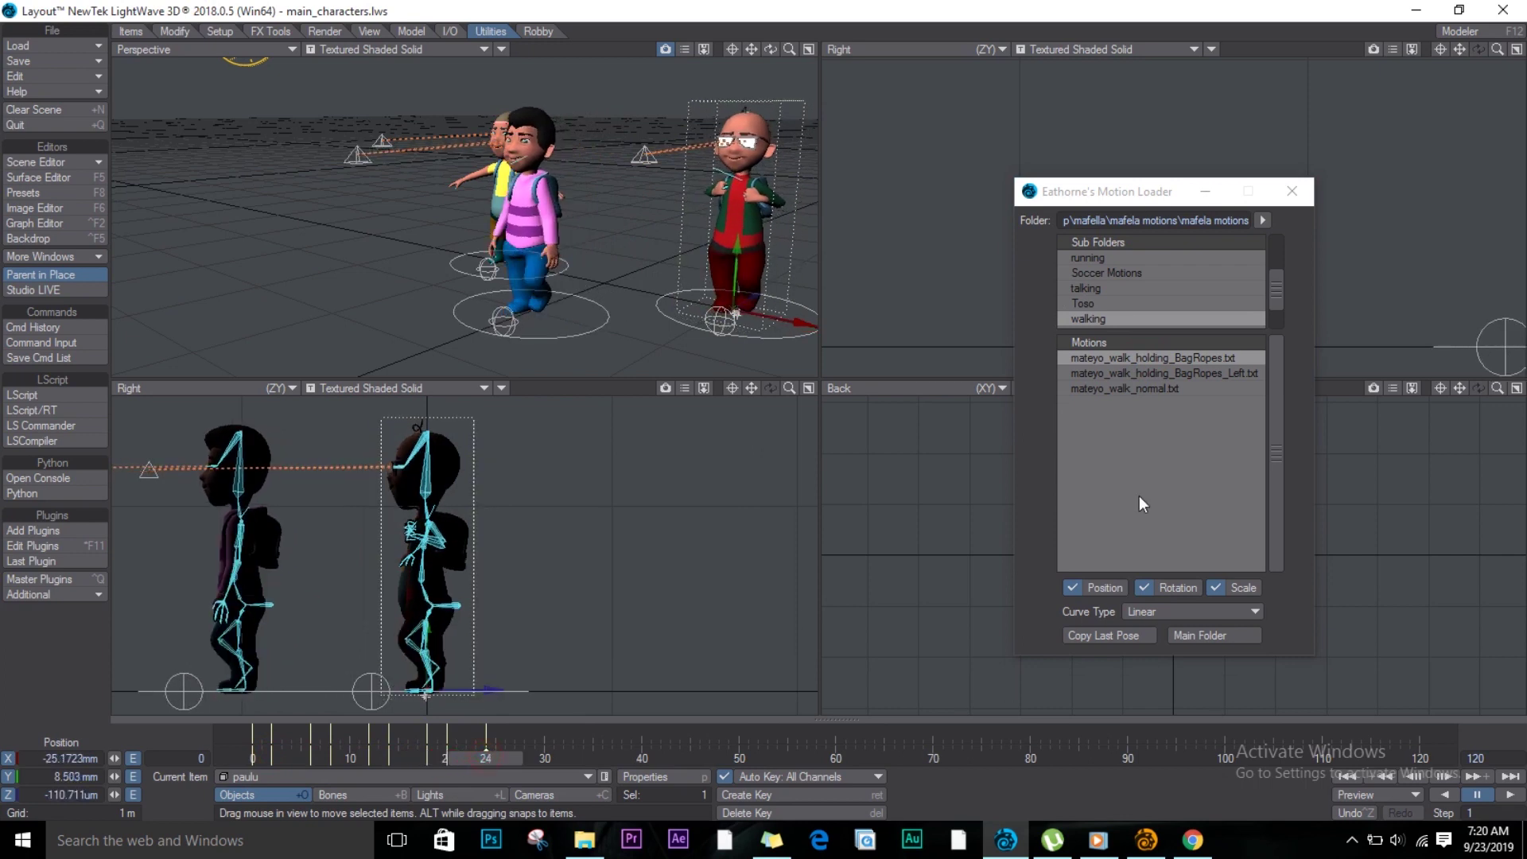
click(1172, 375)
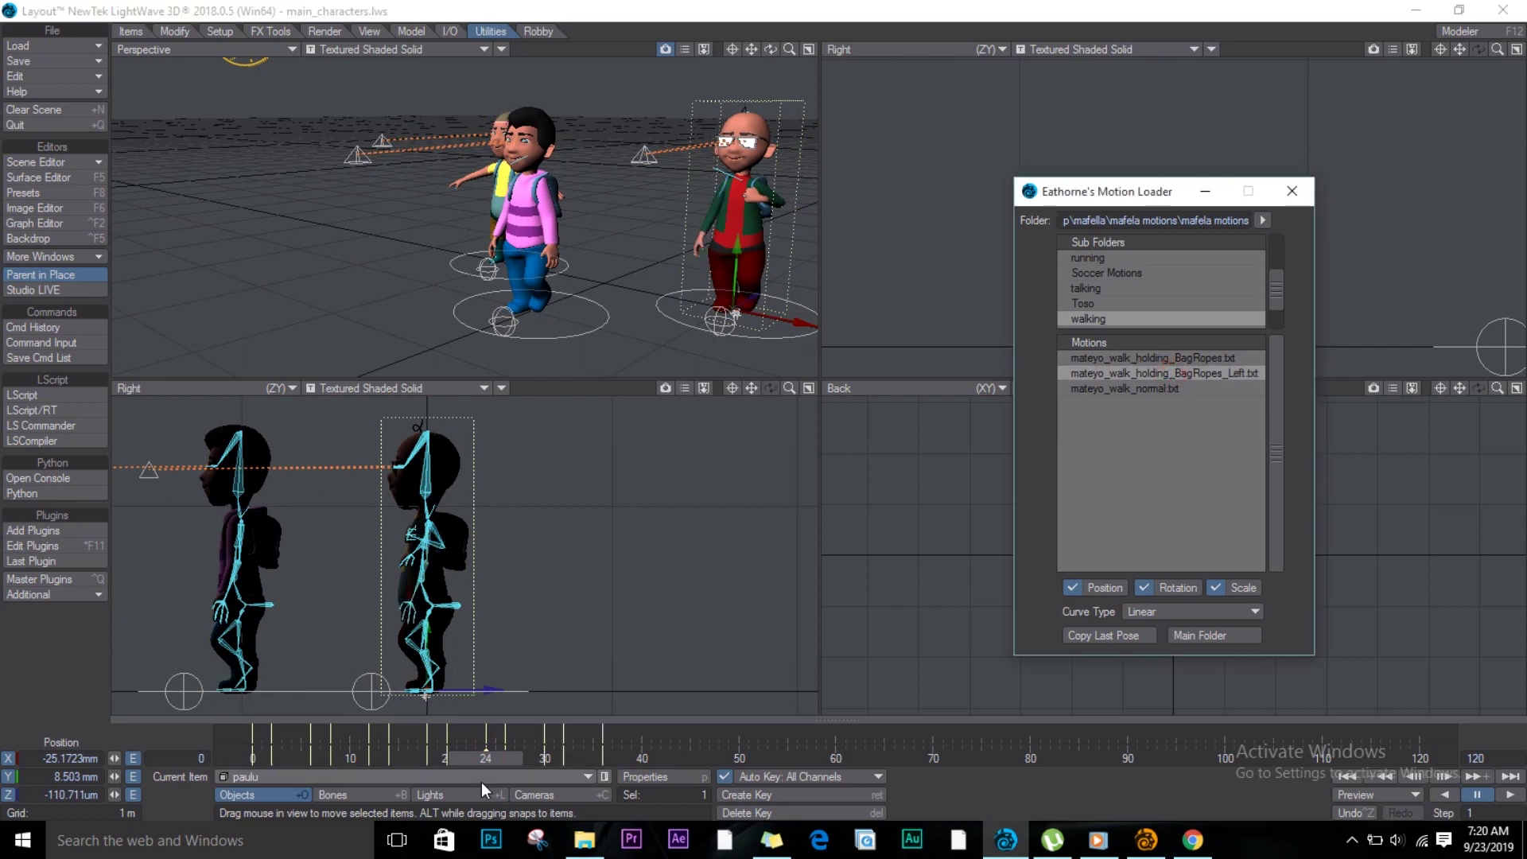
Step: Load mateyo_walk_normal.txt onto paulu at frame 36 and mateyo_walk_holding_BagRopes.txt at frame 48
mouse_move(517, 764)
mouse_down()
mouse_move(446, 757)
mouse_move(489, 758)
mouse_up()
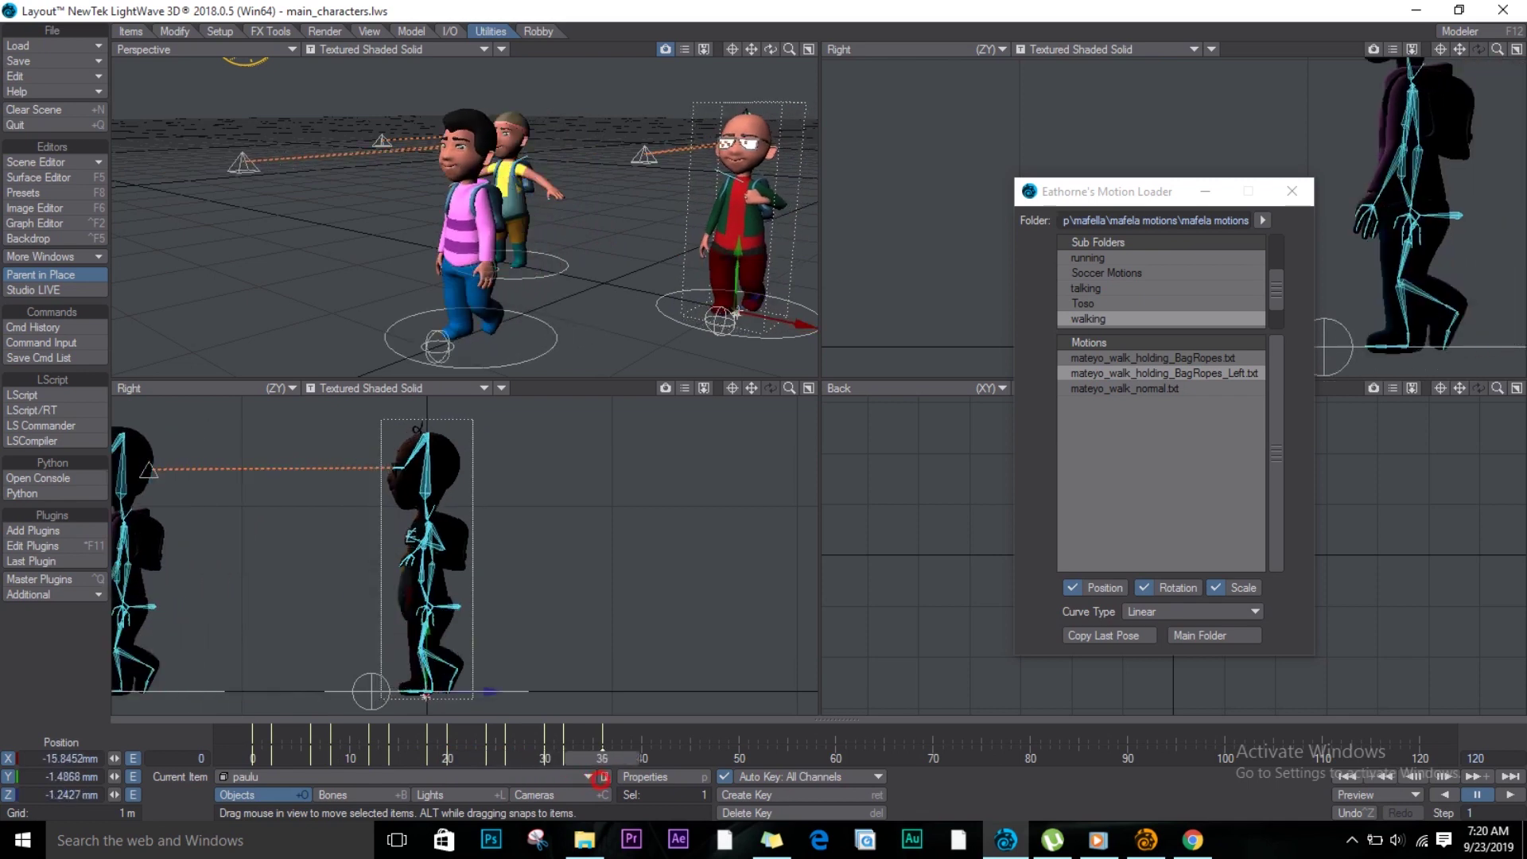
click(1139, 393)
drag(623, 759, 707, 762)
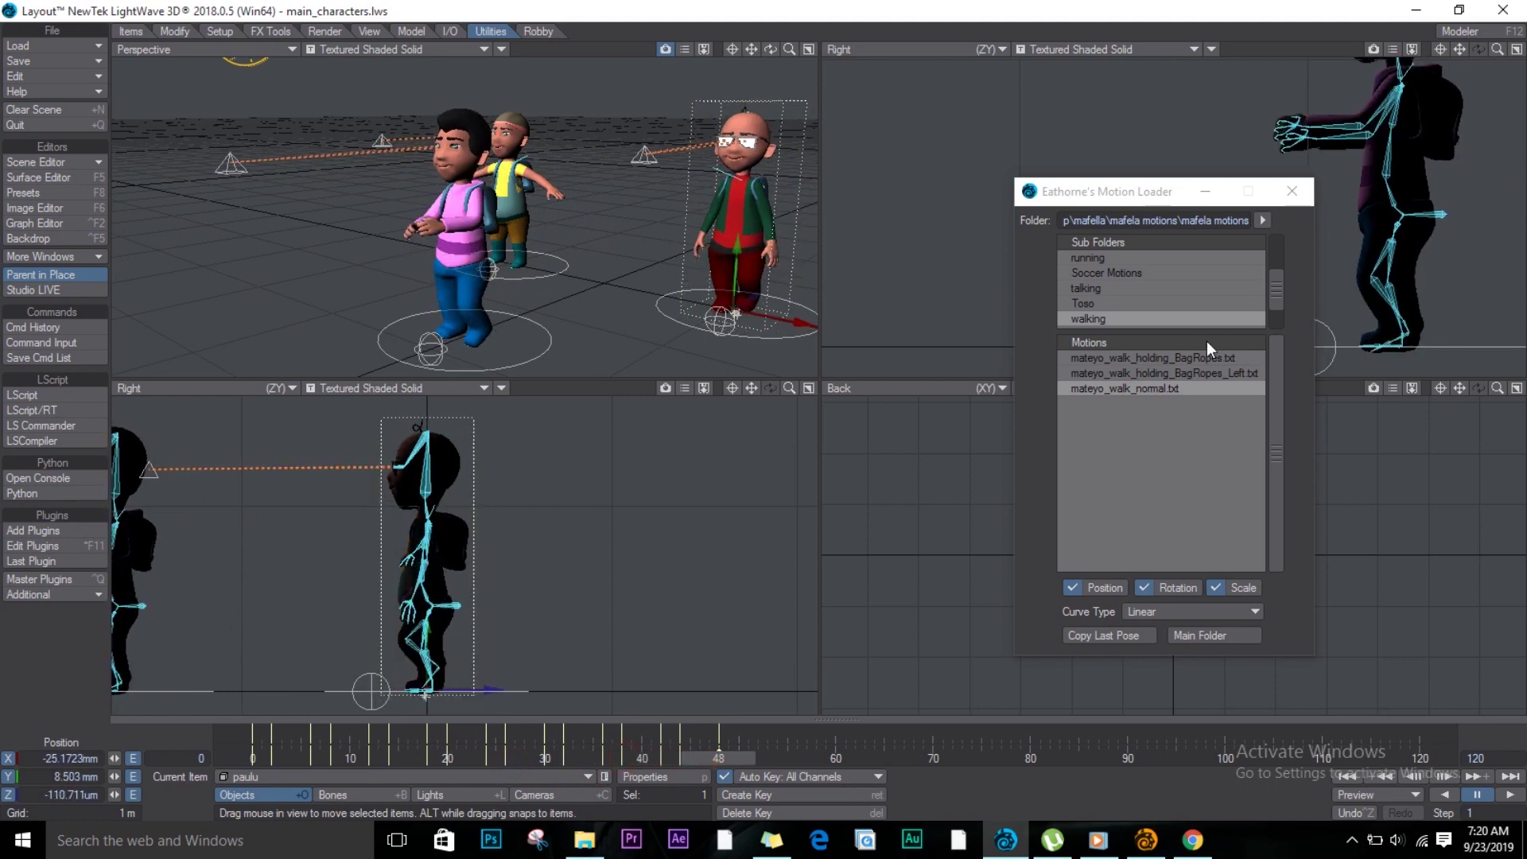
click(1163, 359)
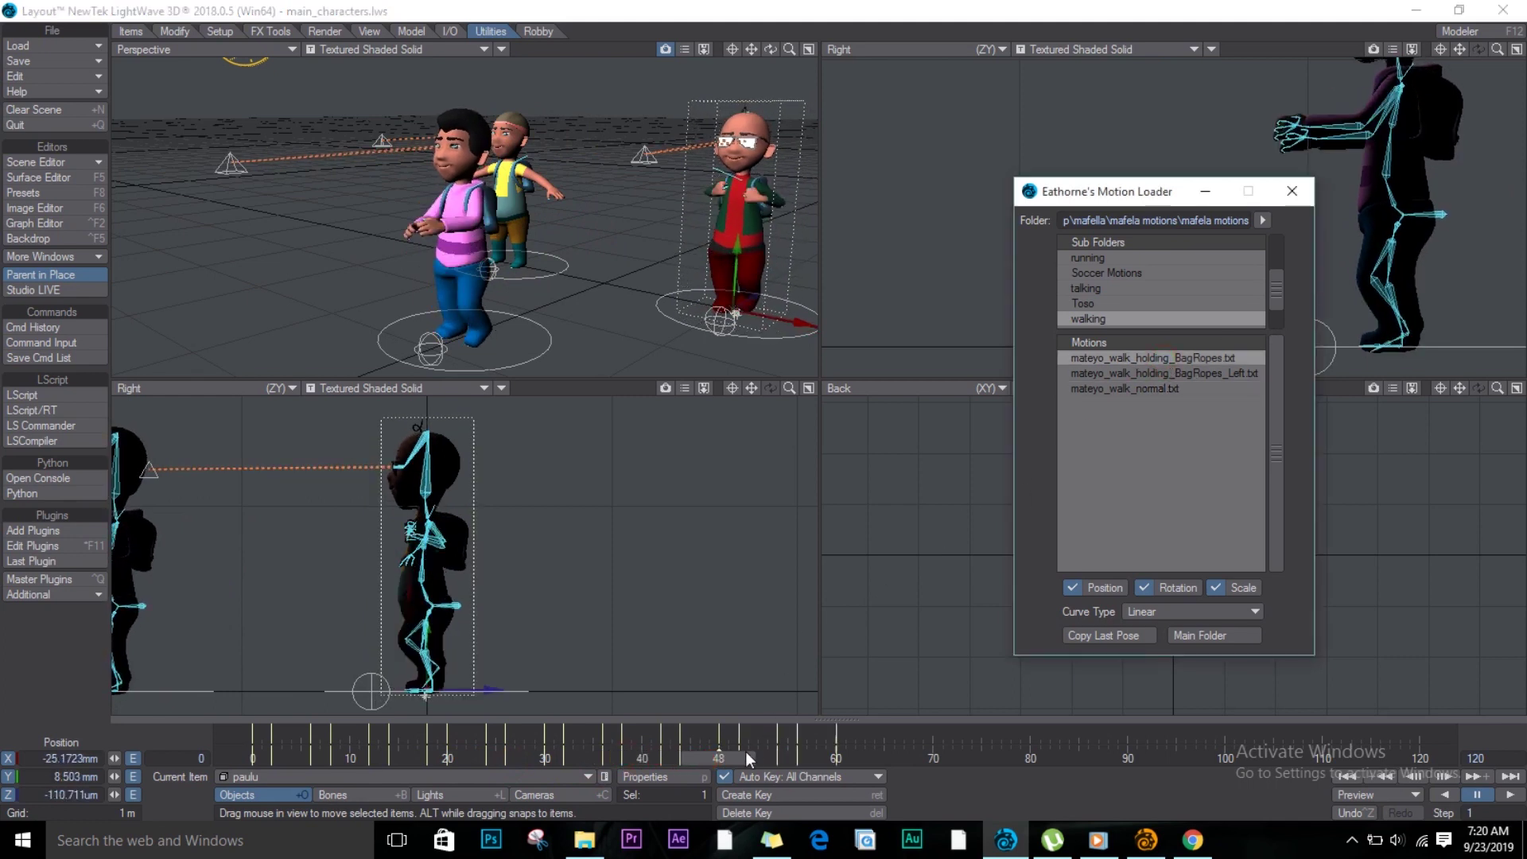
Step: Select Kizito_Master and move it forward along its Z axis in the walking direction at frame 60
drag(743, 759, 874, 809)
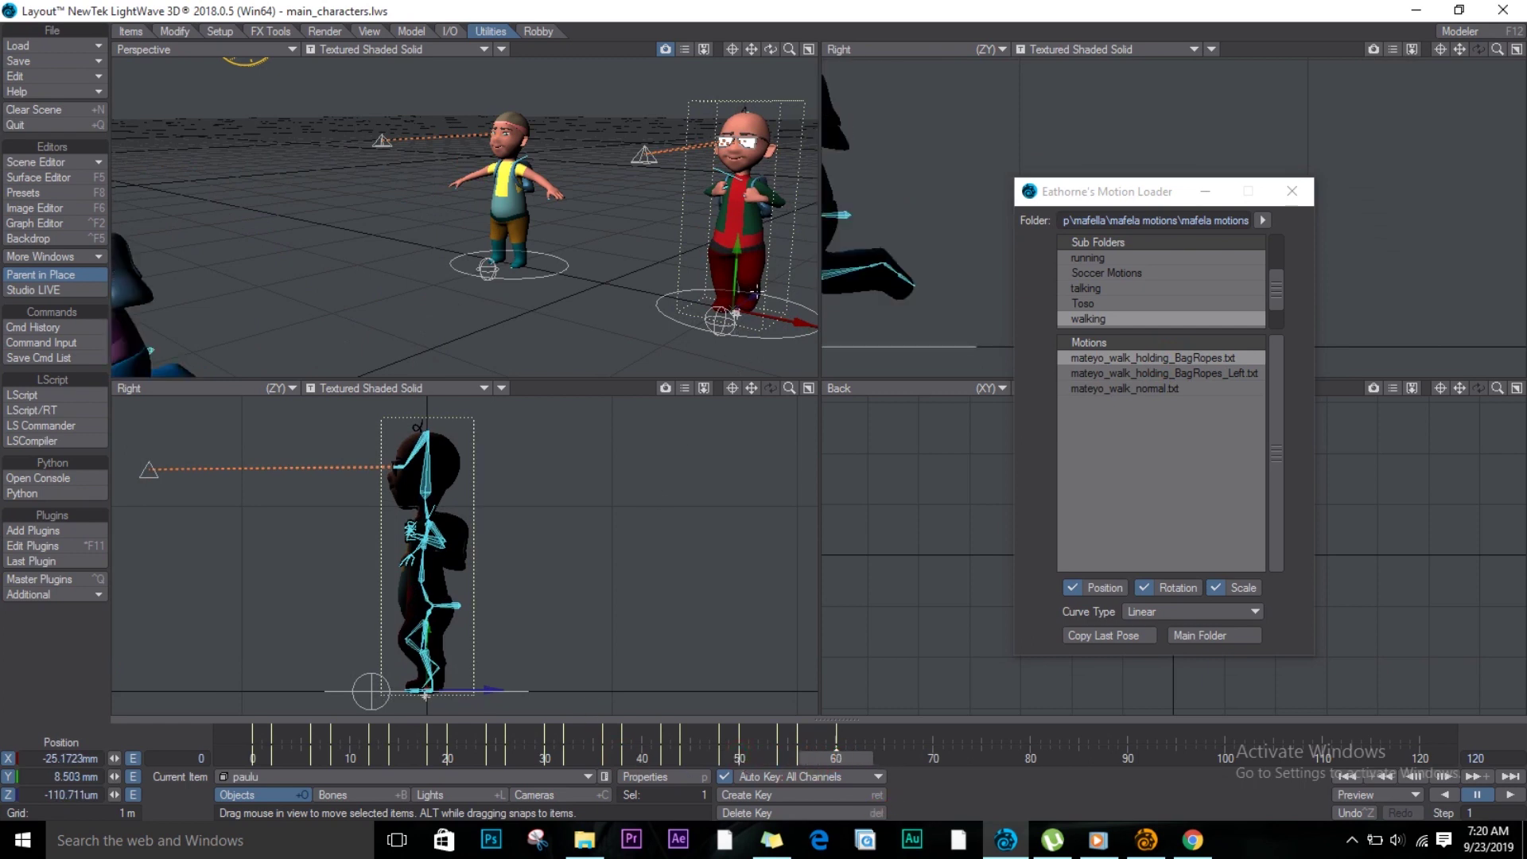
click(666, 303)
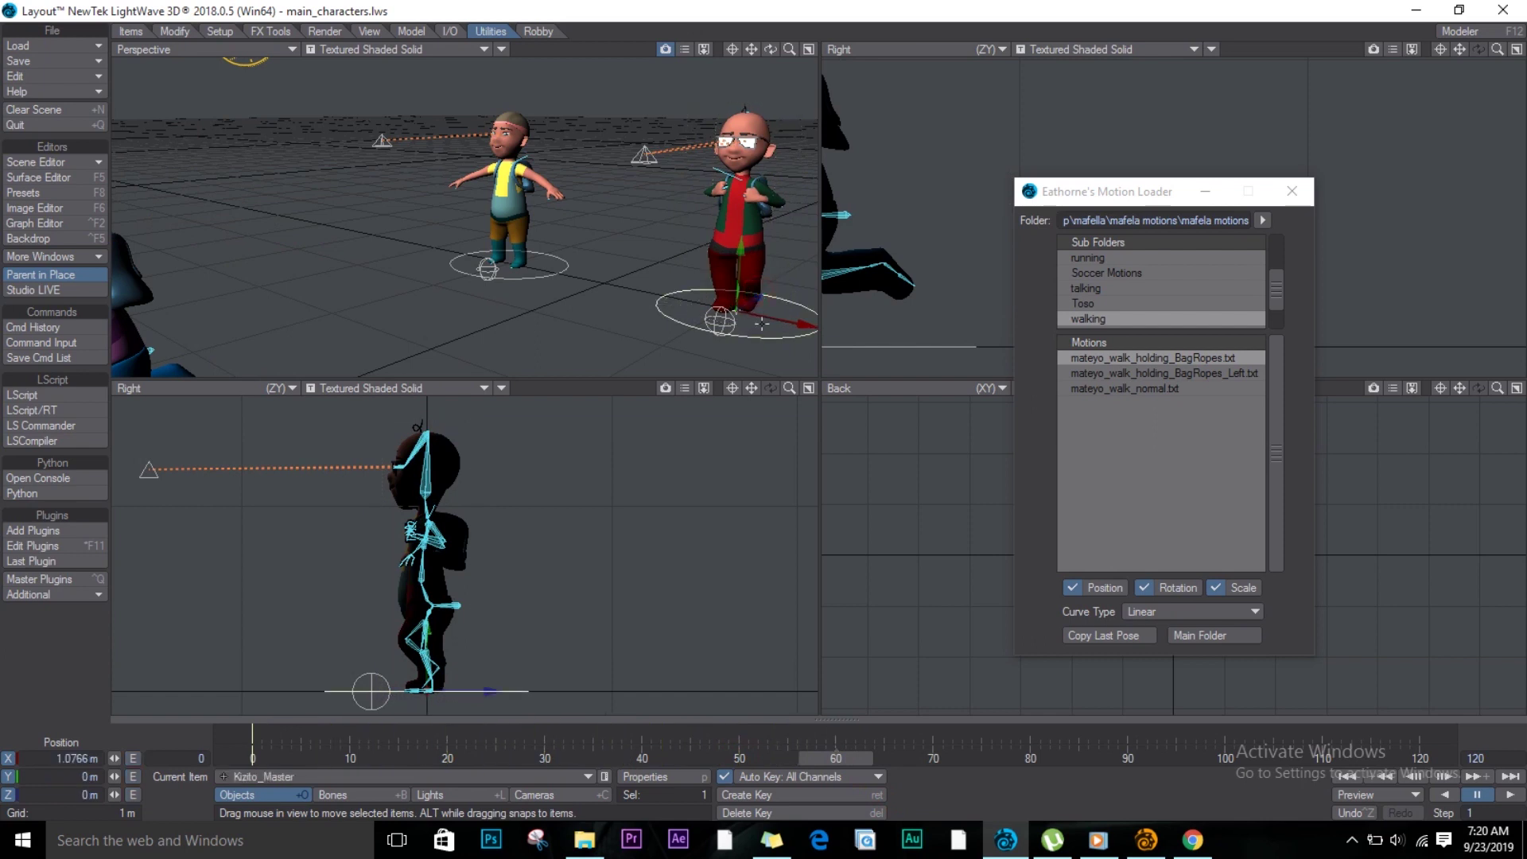
drag(770, 294, 736, 311)
drag(455, 567, 367, 630)
drag(529, 752, 311, 747)
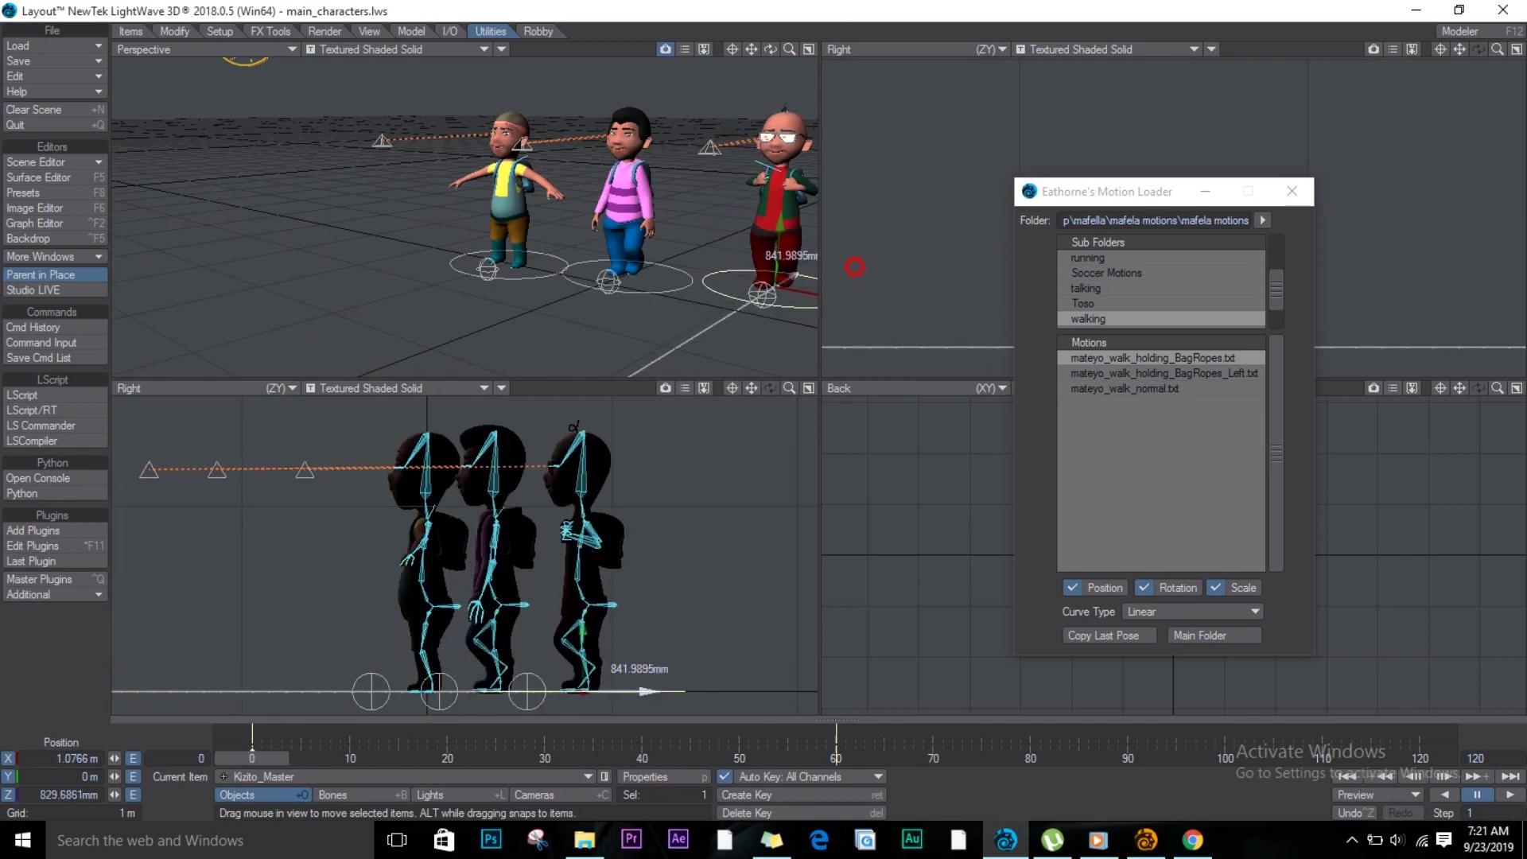
mouse_move(280, 762)
mouse_down()
mouse_move(410, 763)
mouse_move(275, 762)
mouse_up()
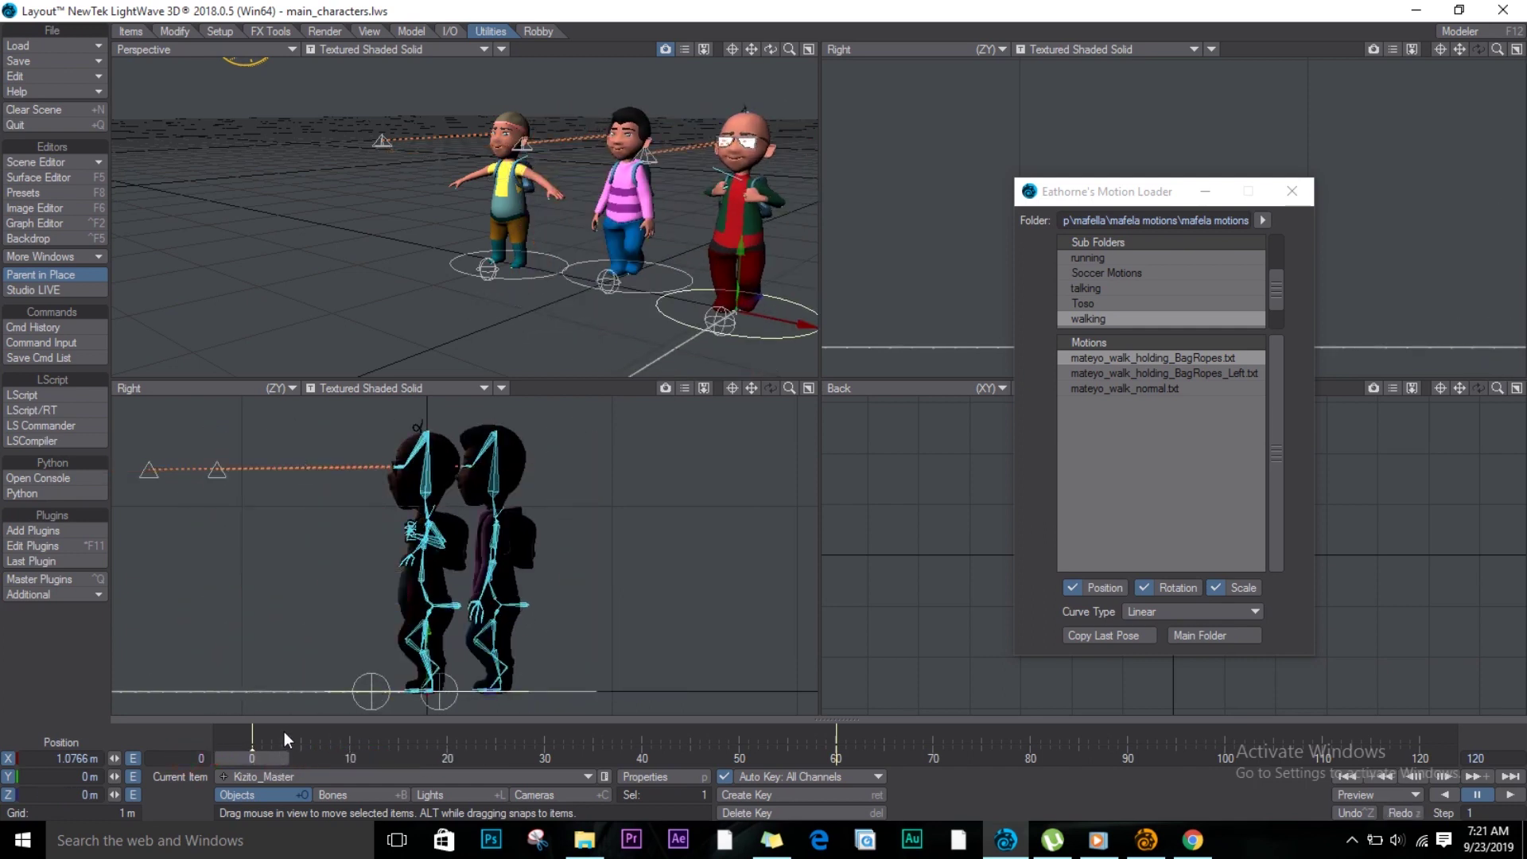
Step: Select Mabvuto_Master and load mateyo_run_normal2.txt from the running subfolder onto it at frame 0
click(510, 274)
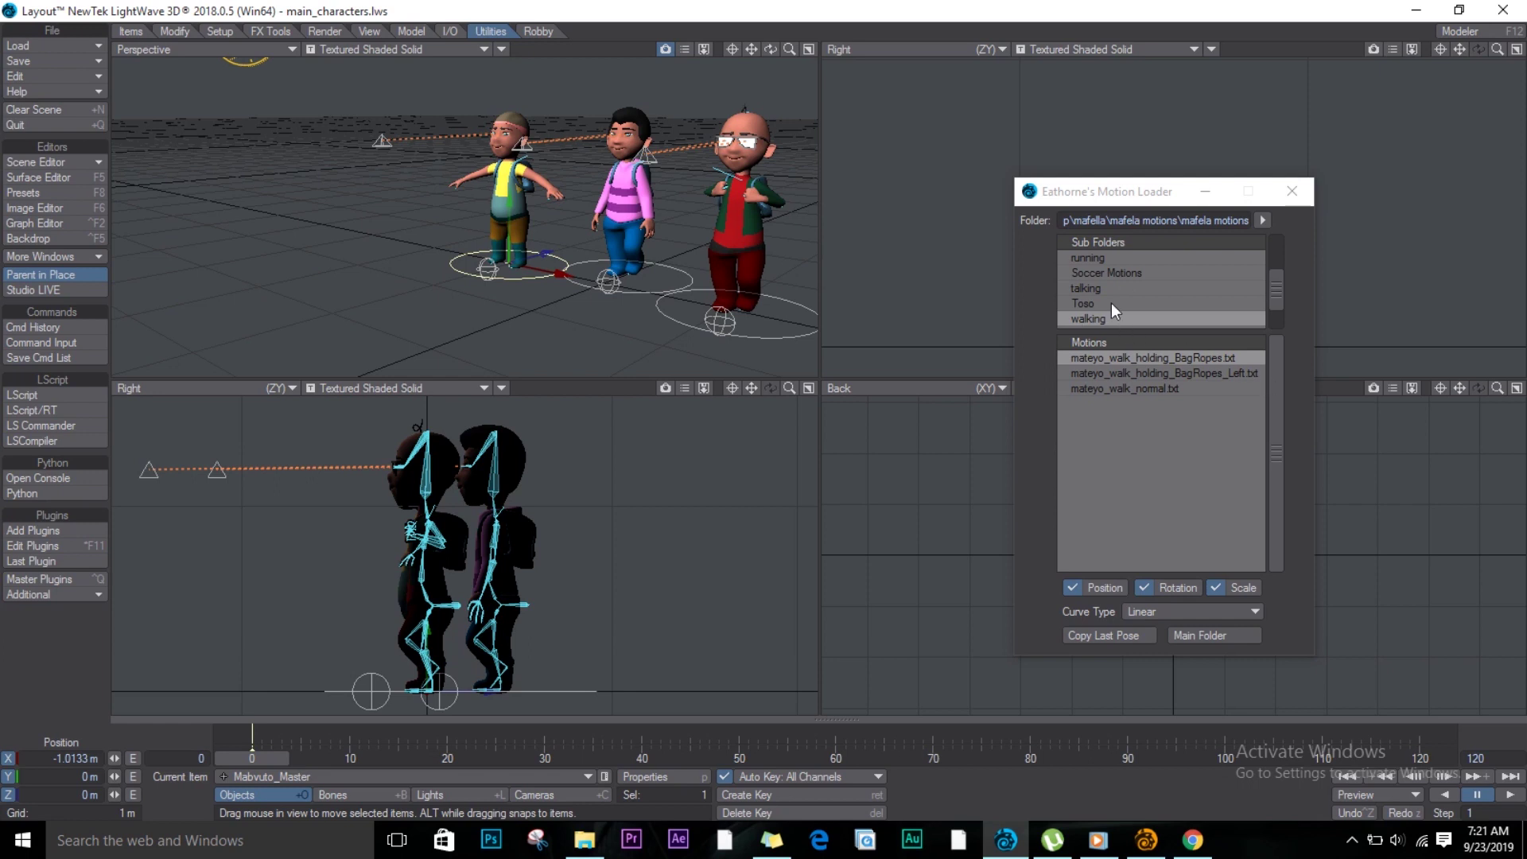
click(1110, 259)
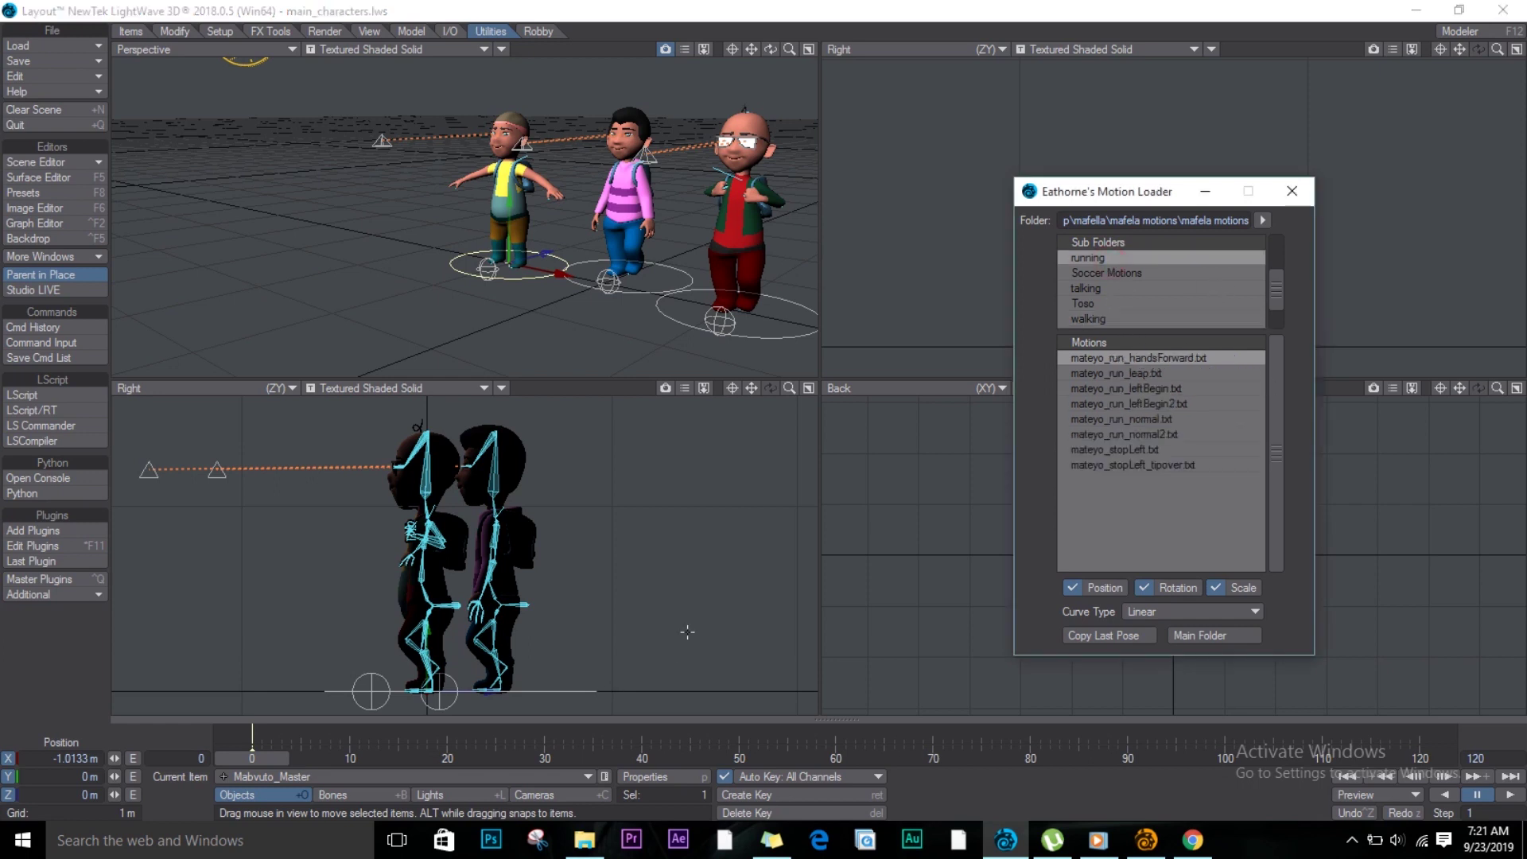
click(1124, 435)
click(286, 753)
drag(286, 752, 181, 756)
Step: Select dumbo and load mateyo_run_normal2.txt onto it at frames 0, 8 and 16
click(477, 250)
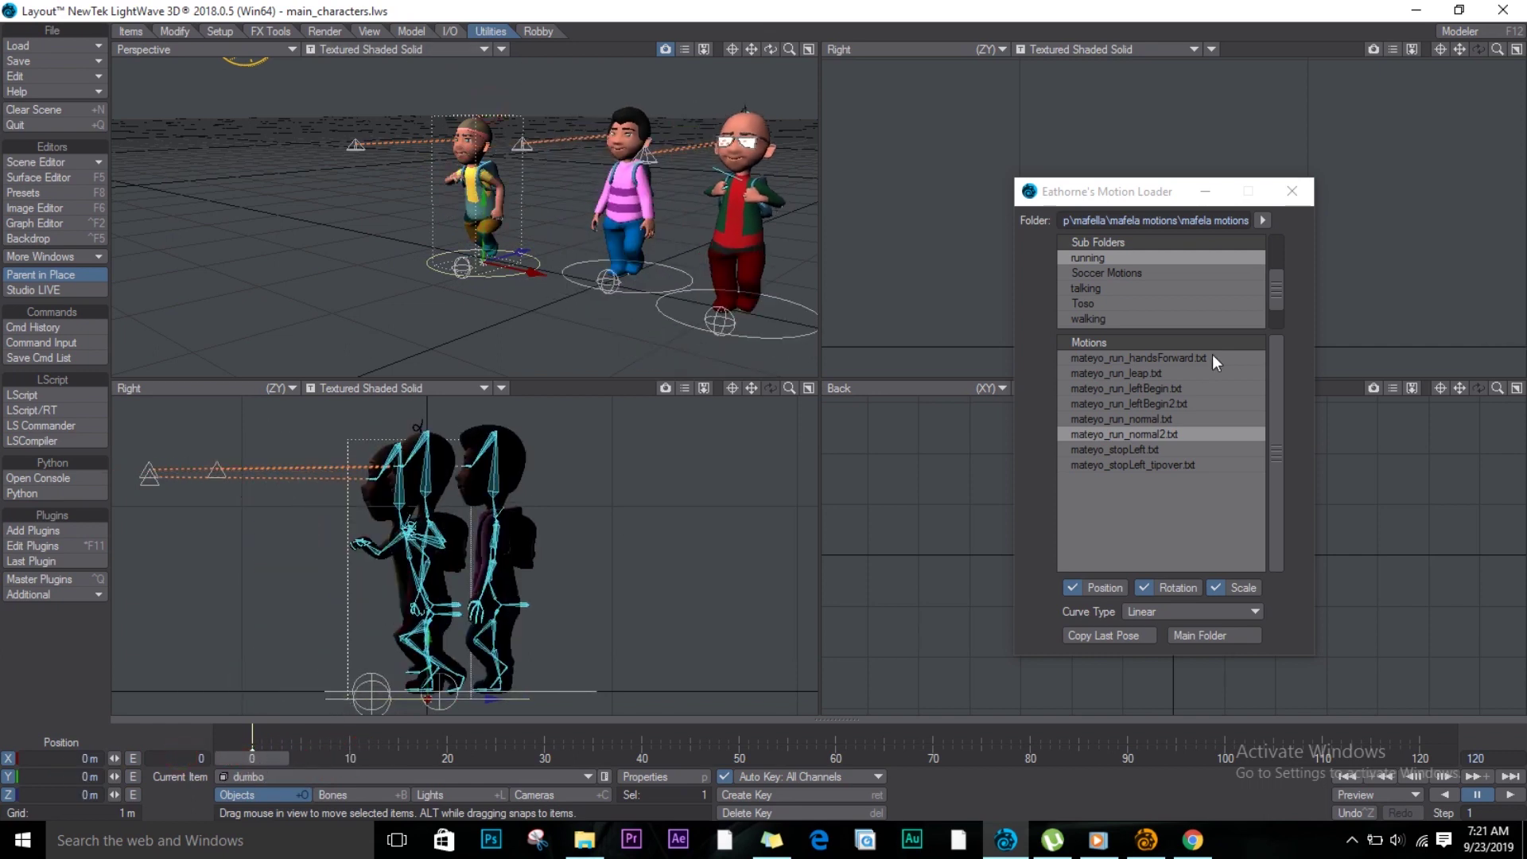
click(1149, 437)
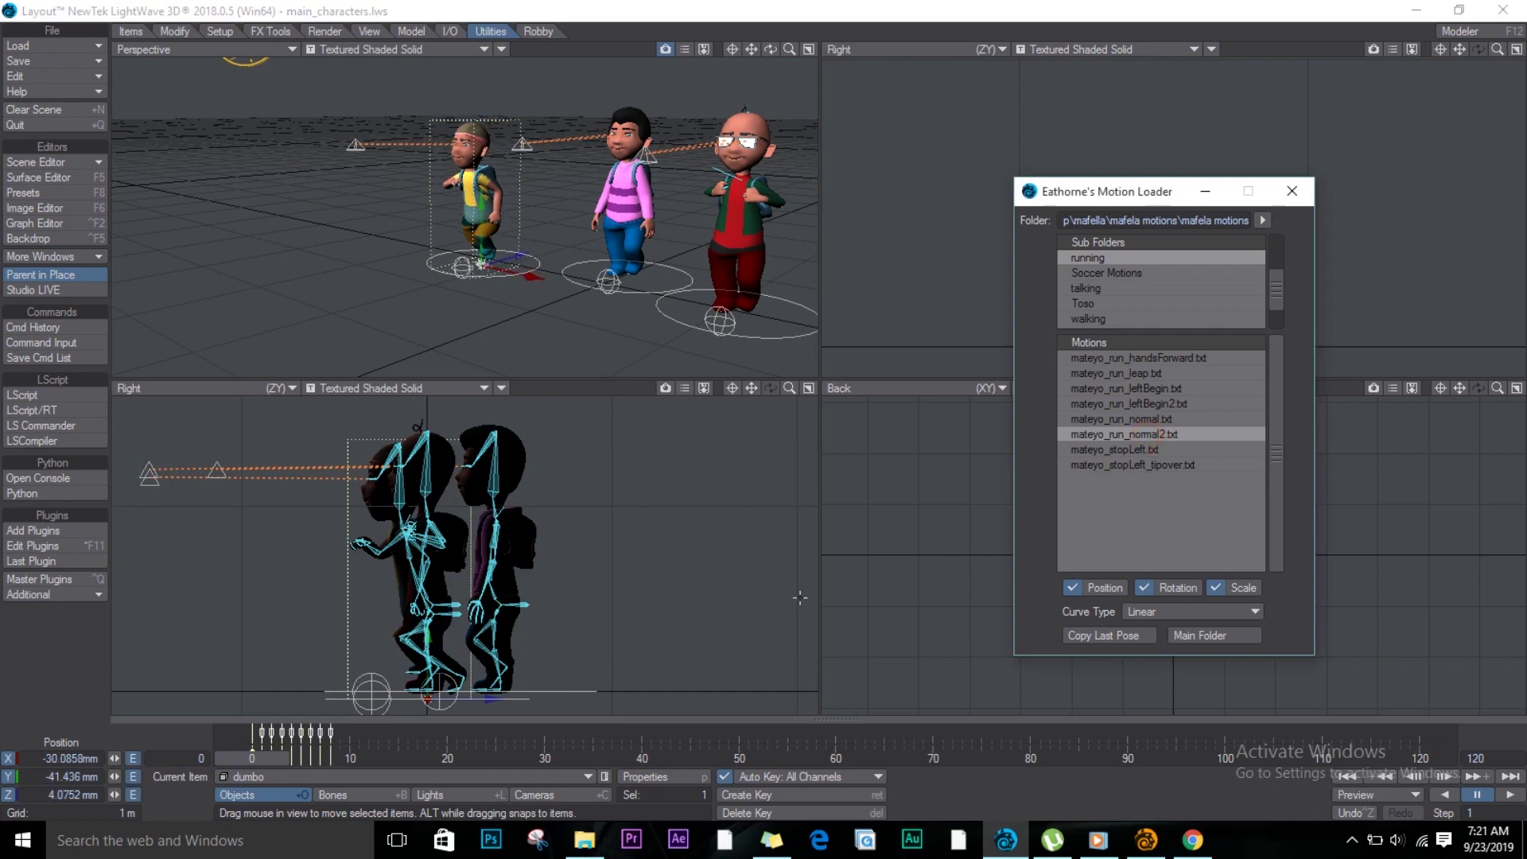
click(328, 756)
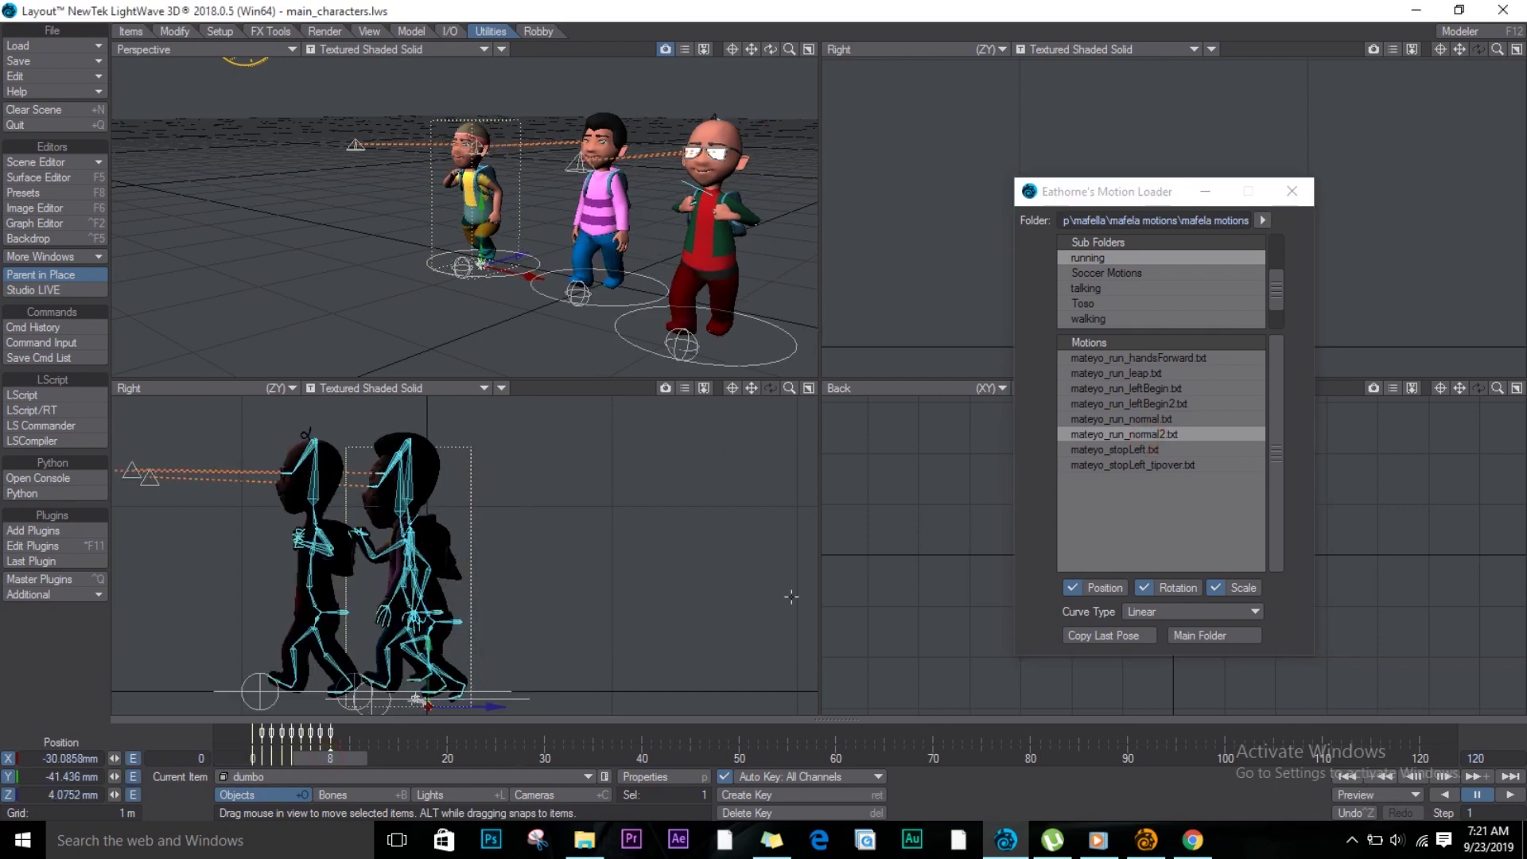
click(1140, 438)
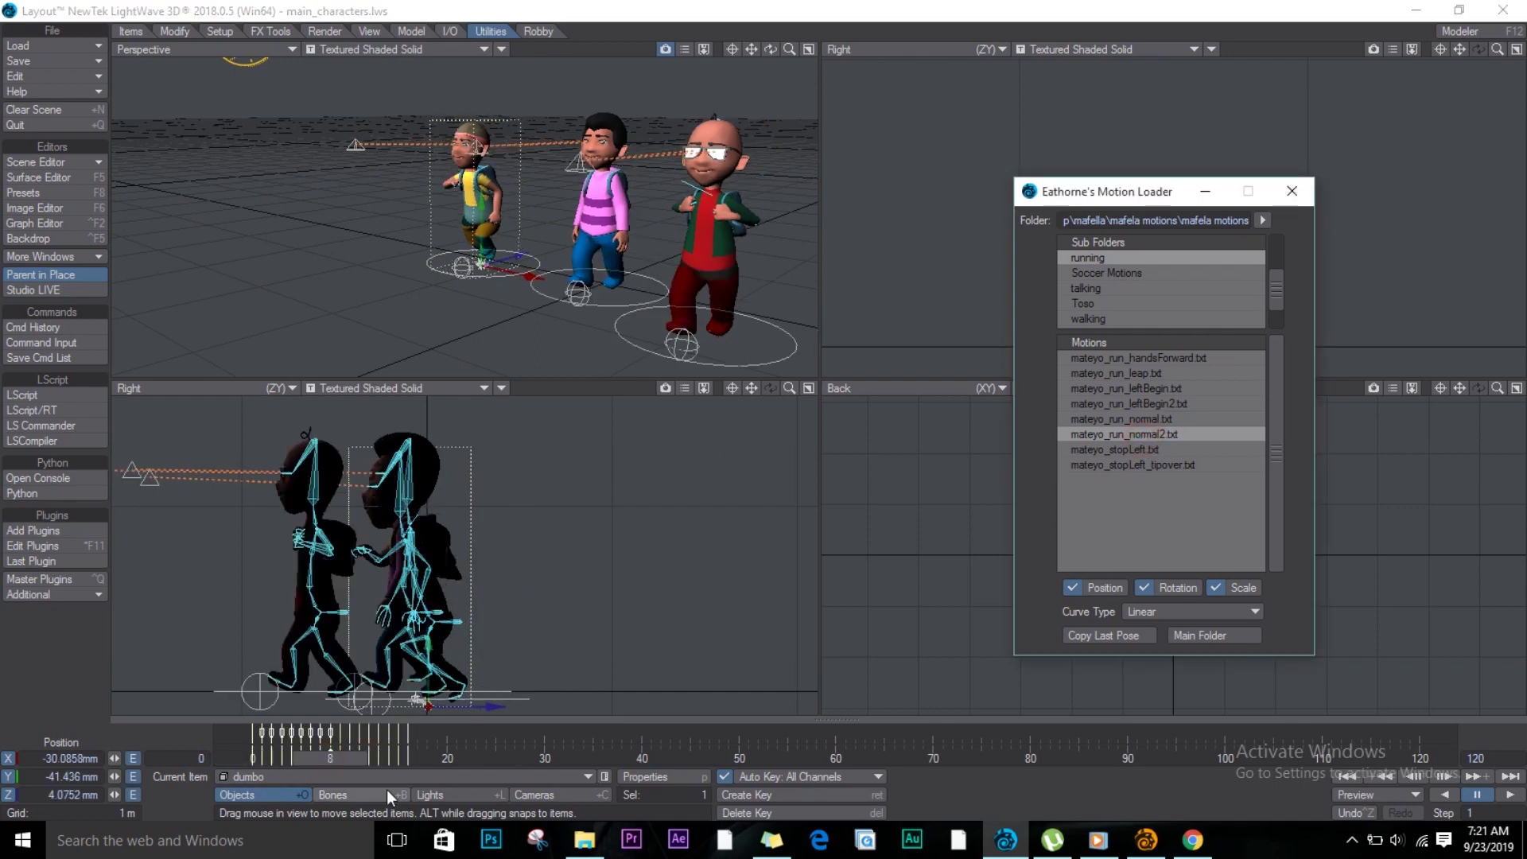
click(407, 757)
click(1091, 434)
Step: Load mateyo_run_normal2.txt onto dumbo at frames 24, 32 and 40
click(480, 754)
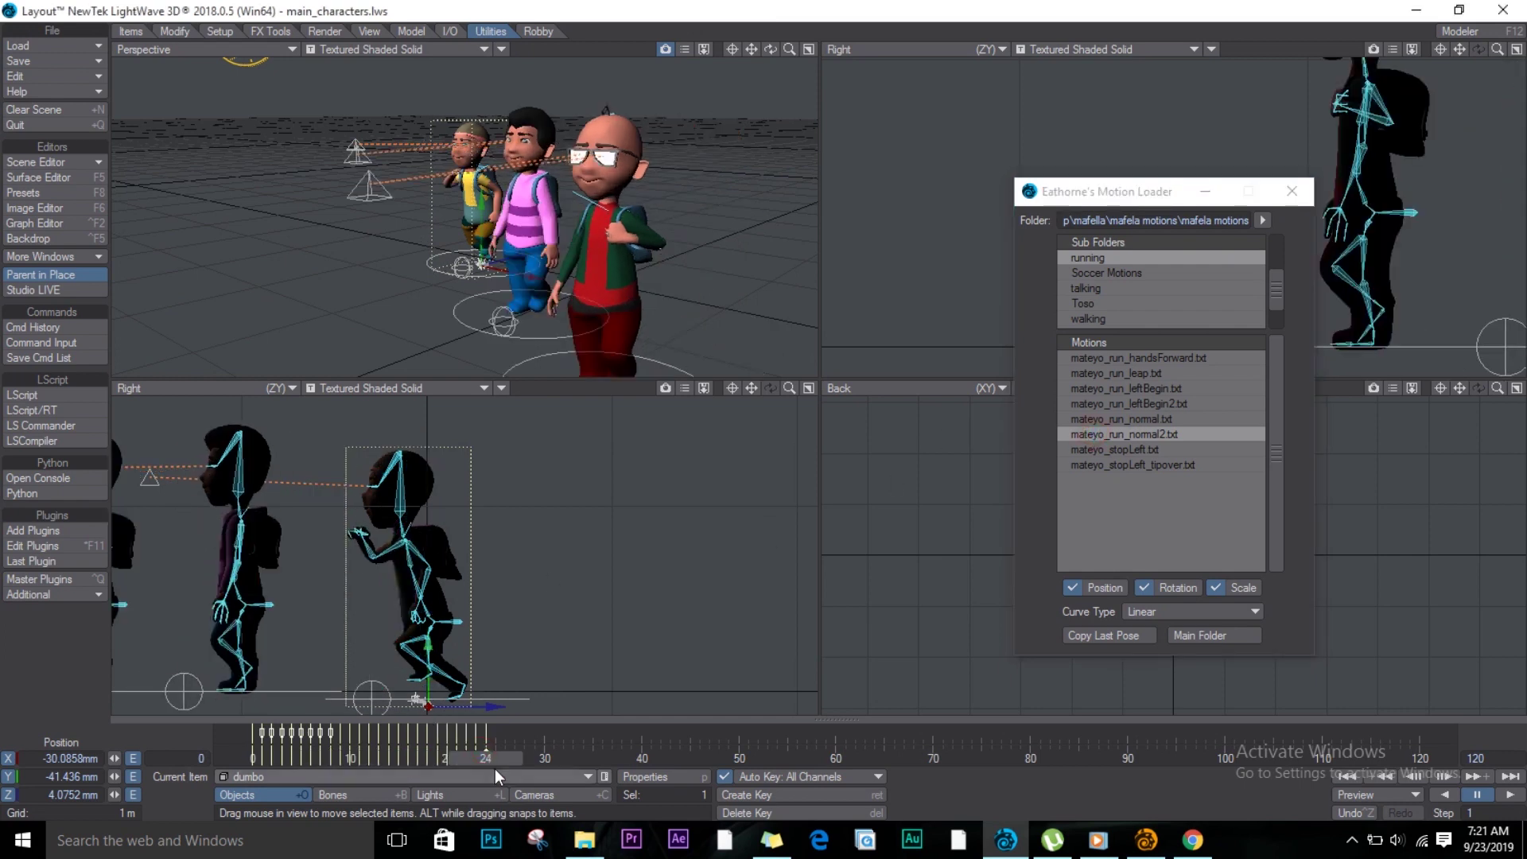
click(1159, 435)
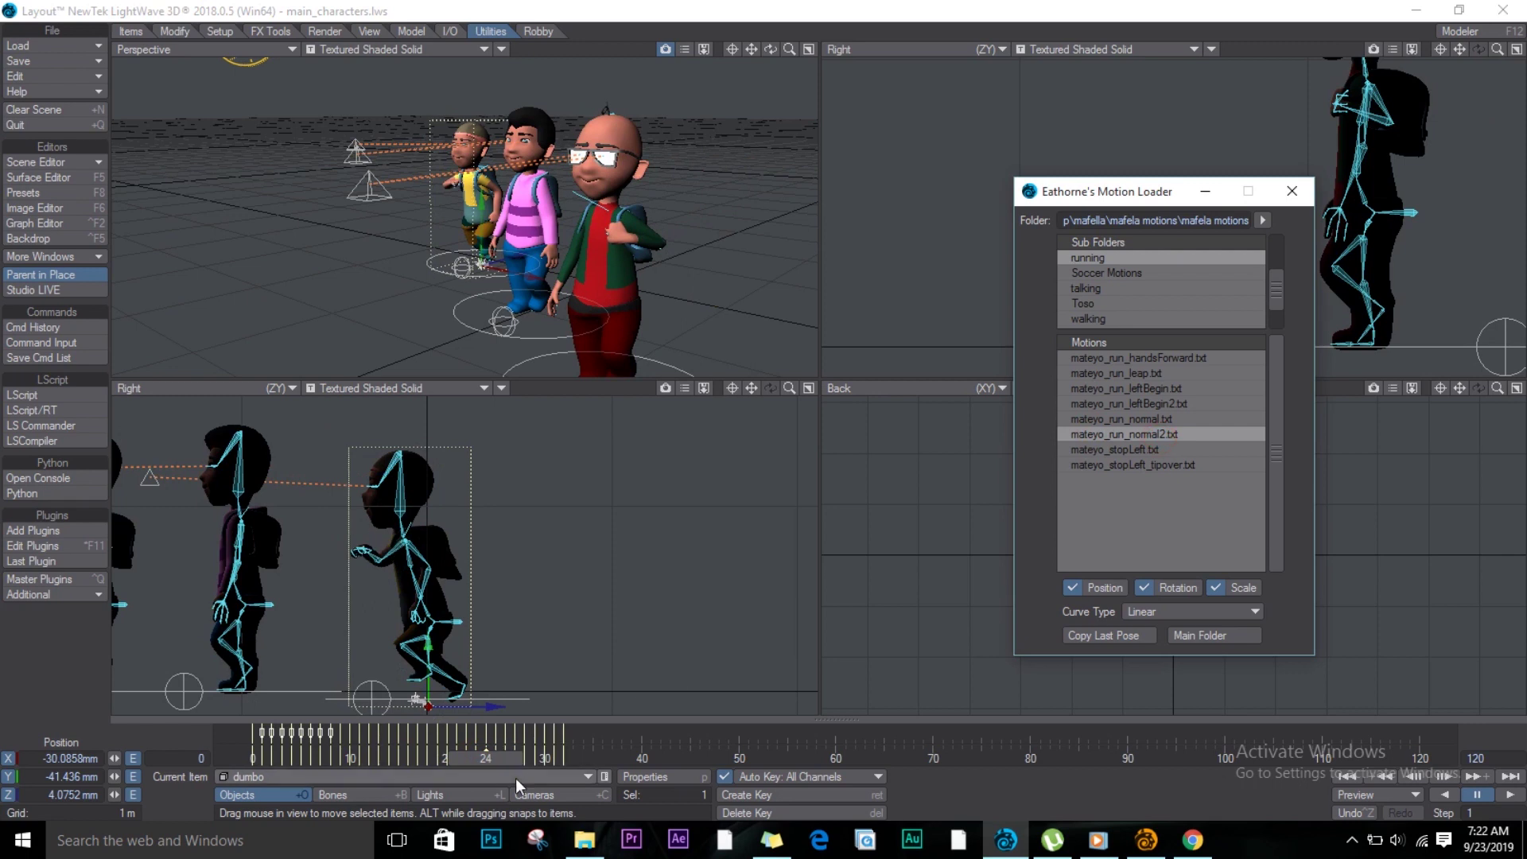
click(563, 755)
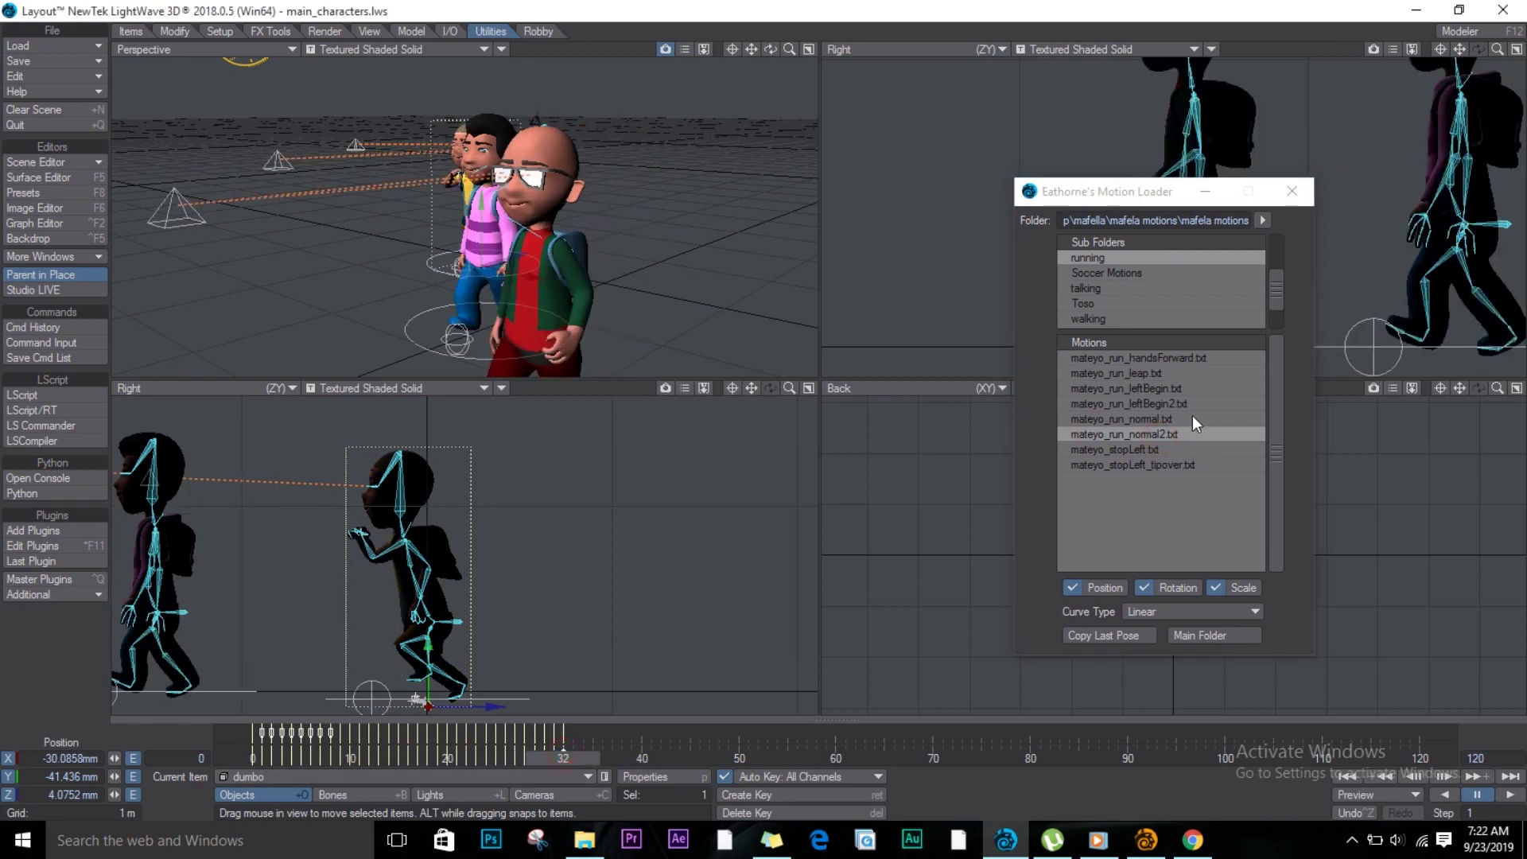
click(1172, 433)
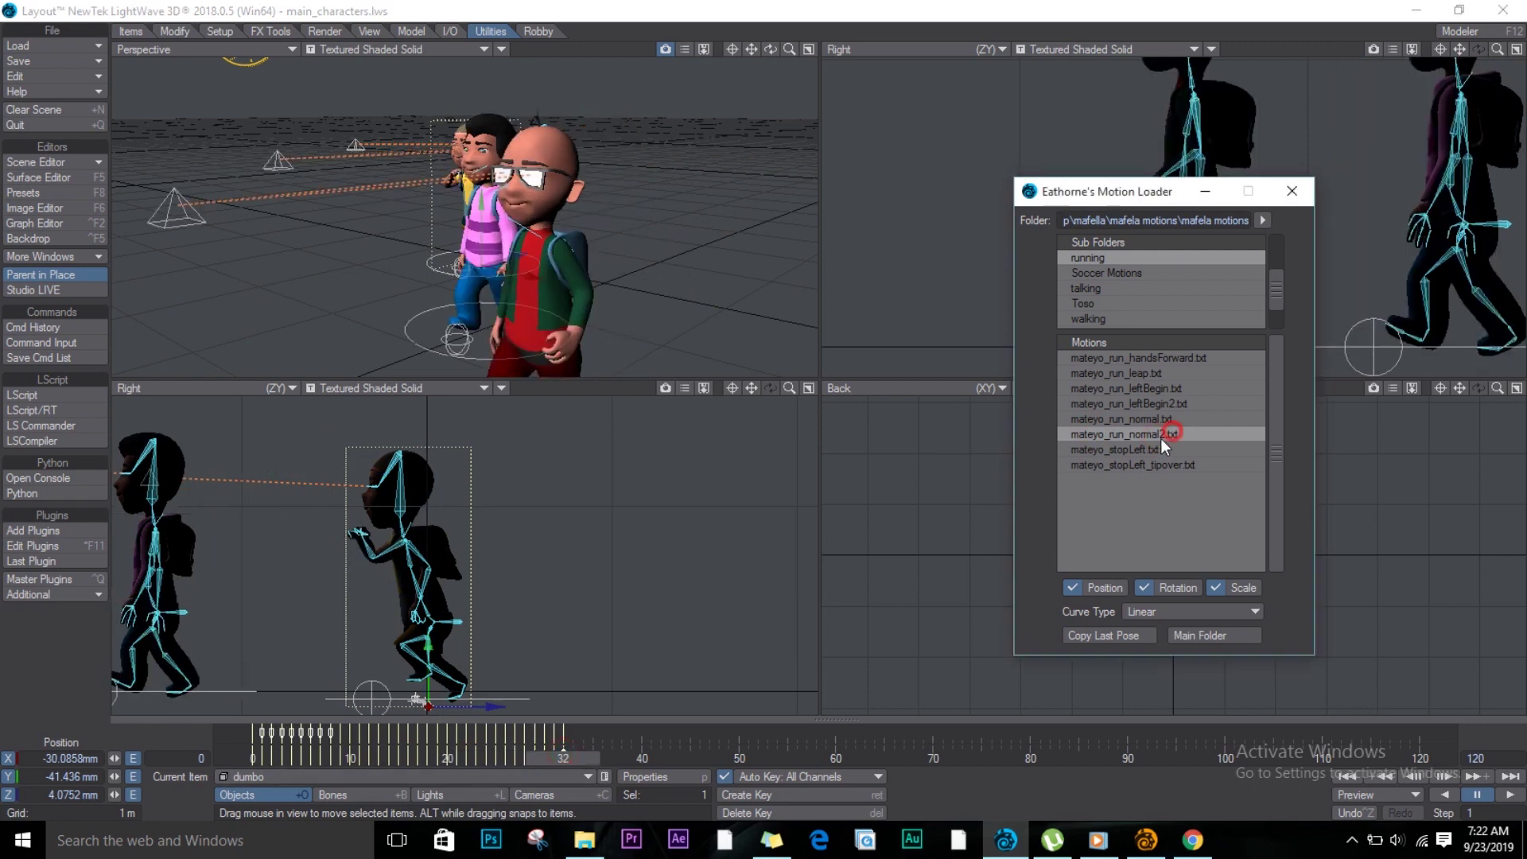
click(642, 752)
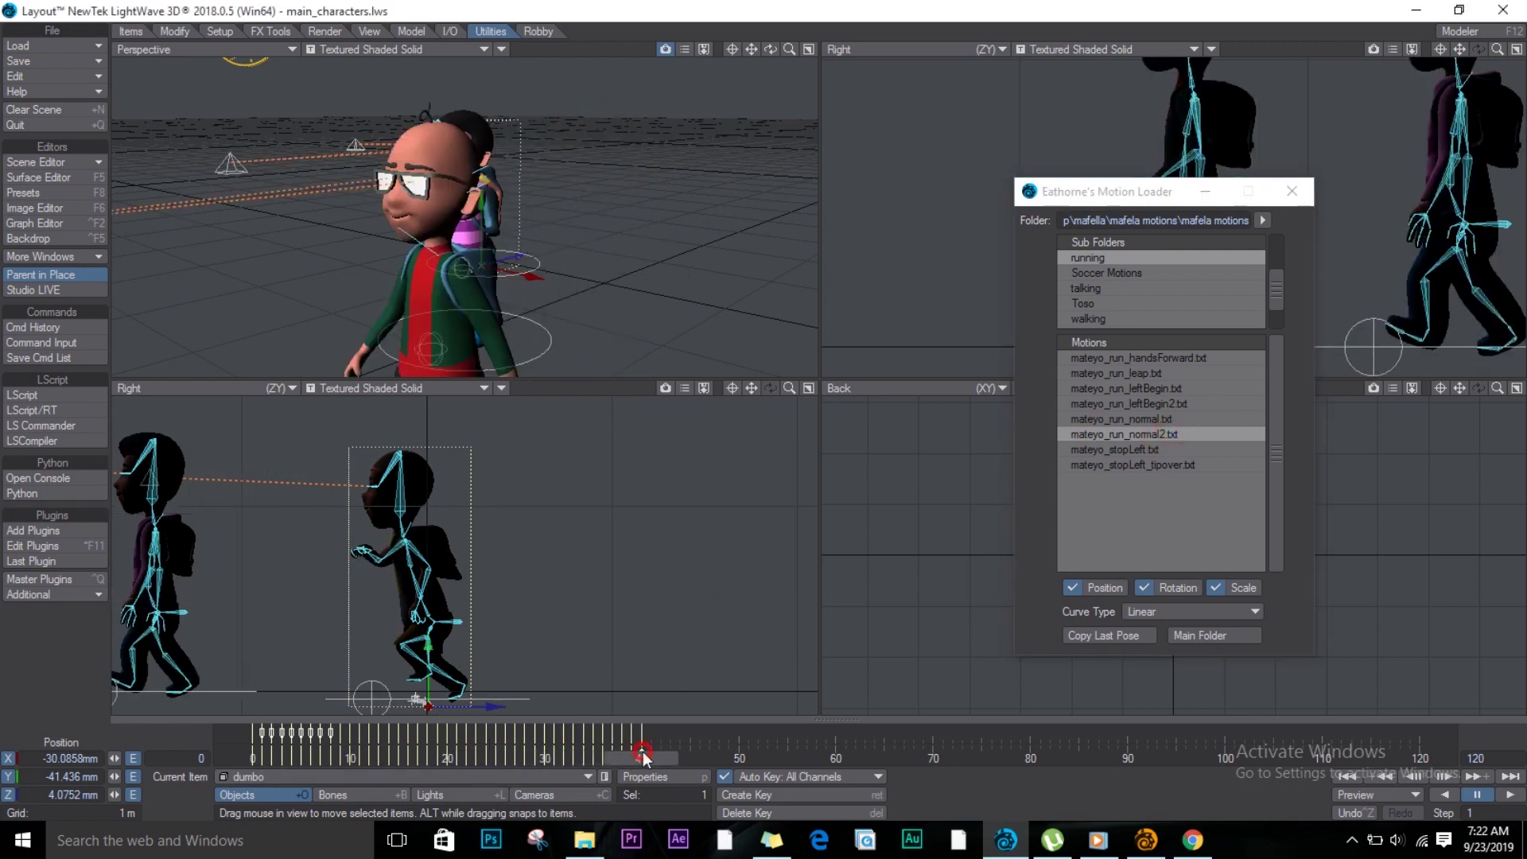
click(1153, 432)
Step: Load mateyo_run_normal2.txt onto dumbo once more at frame 48
click(726, 757)
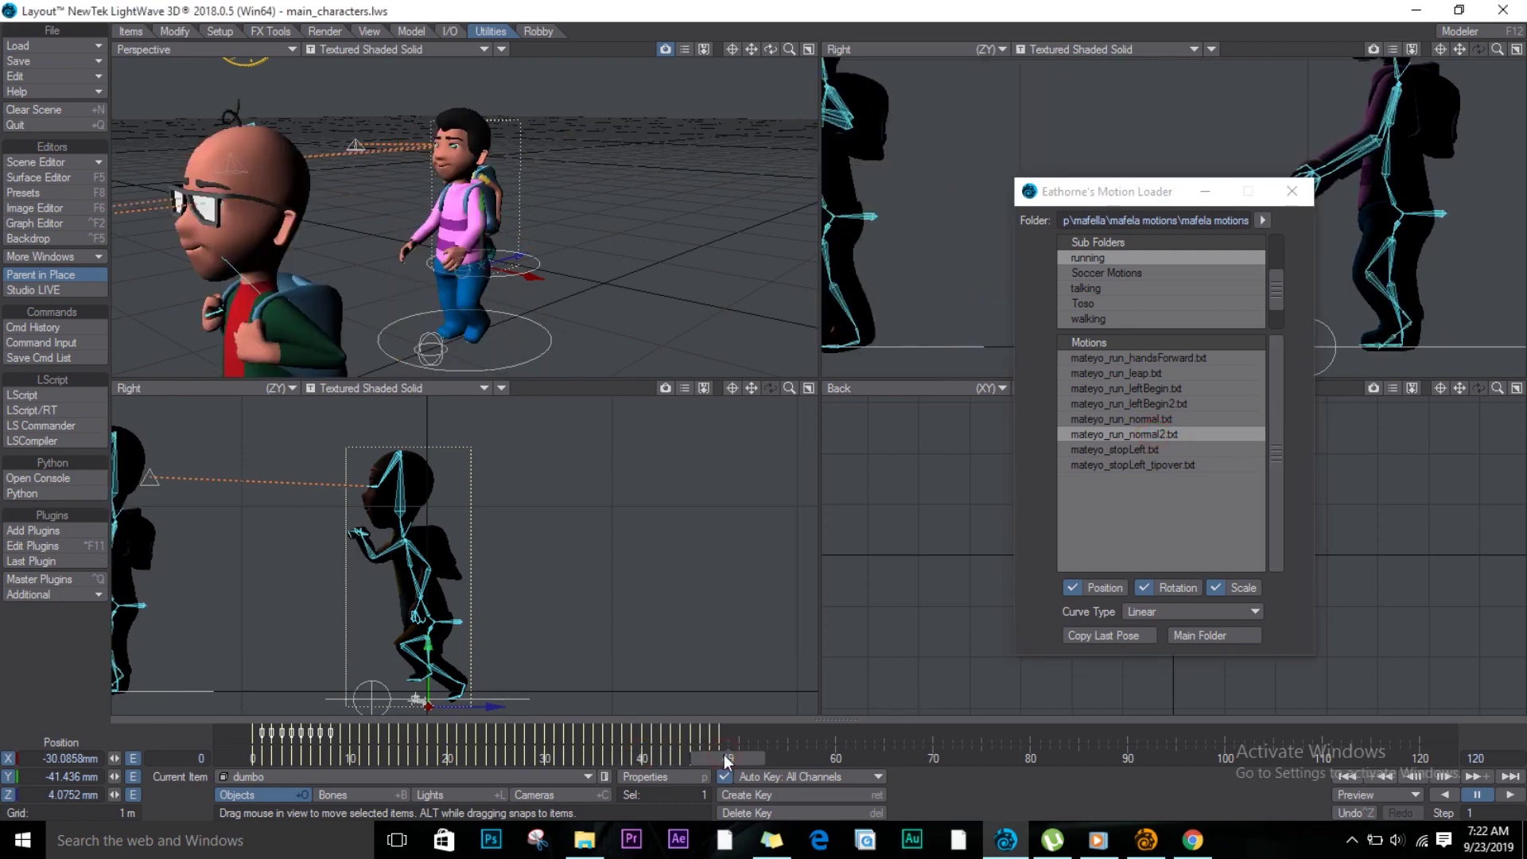
drag(727, 760, 721, 756)
click(1167, 433)
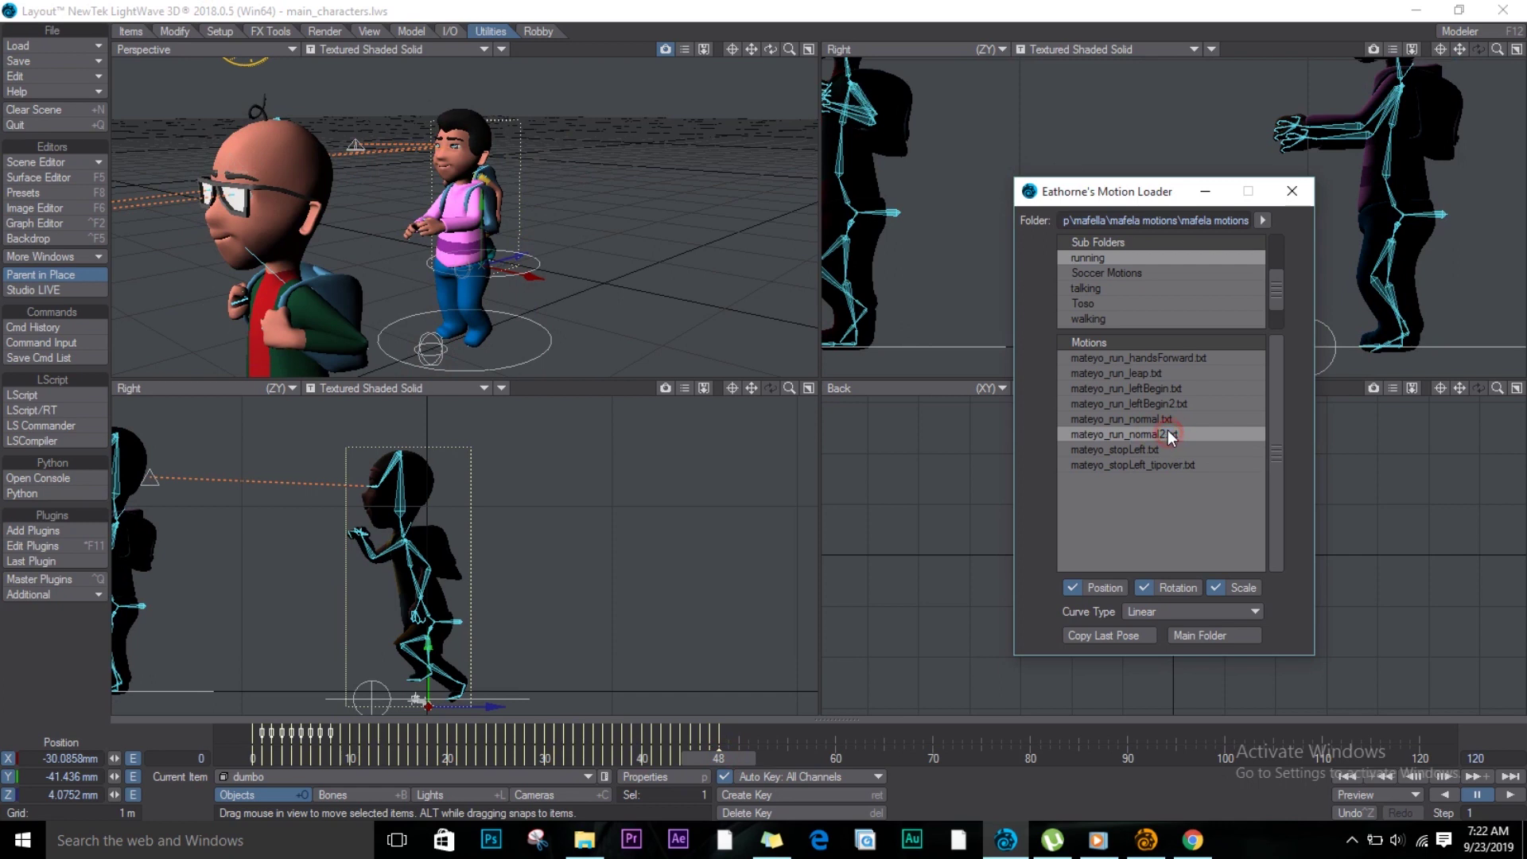
Step: Select Mabvuto_Master and move it forward along Z to about -4.14 m at frame 56
click(799, 760)
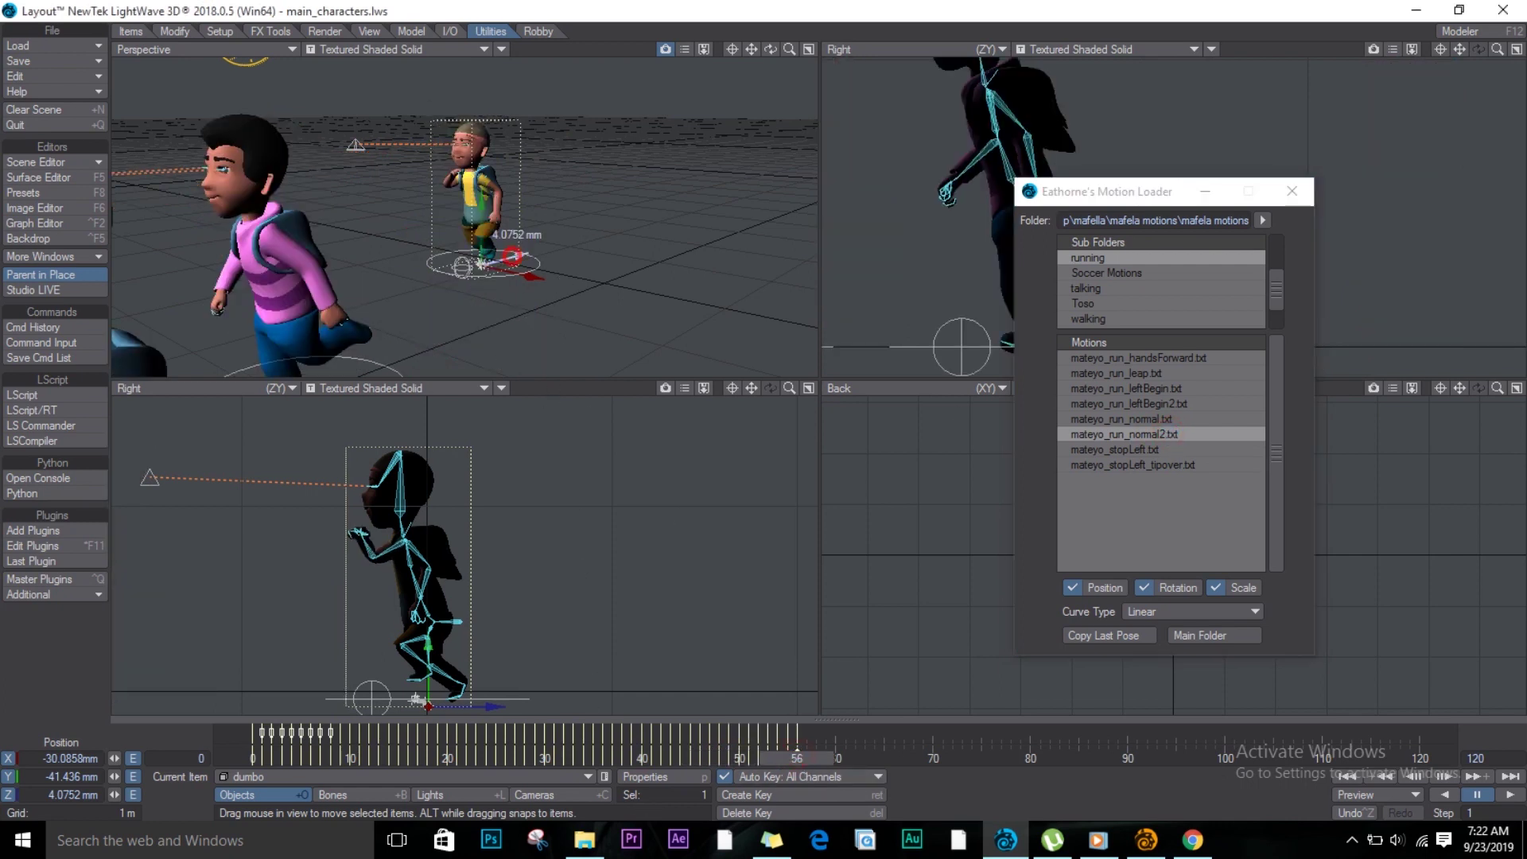
drag(515, 250, 160, 372)
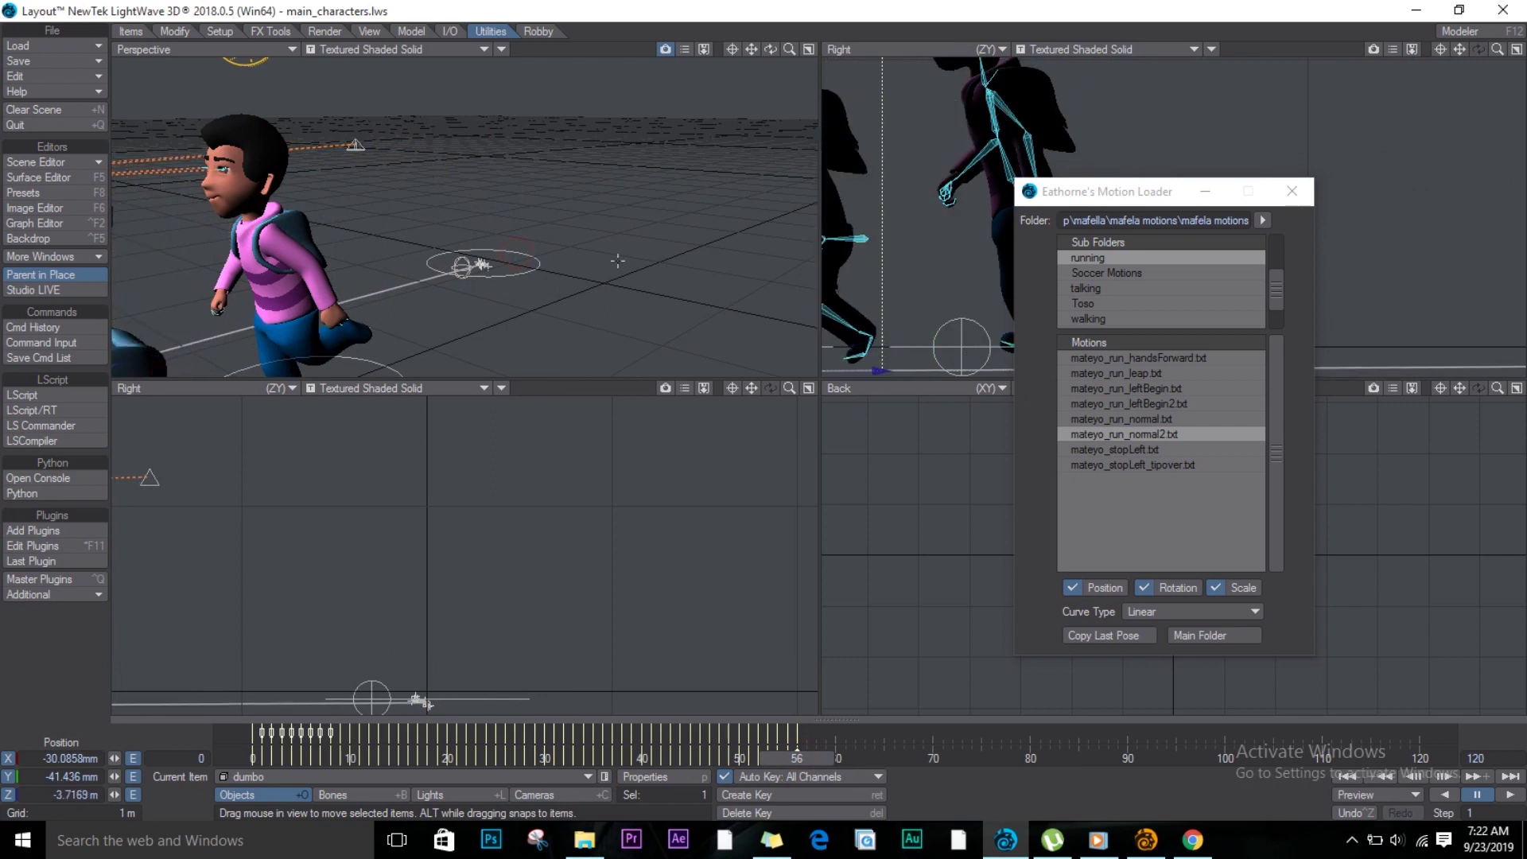
key(ctrl+z)
click(538, 263)
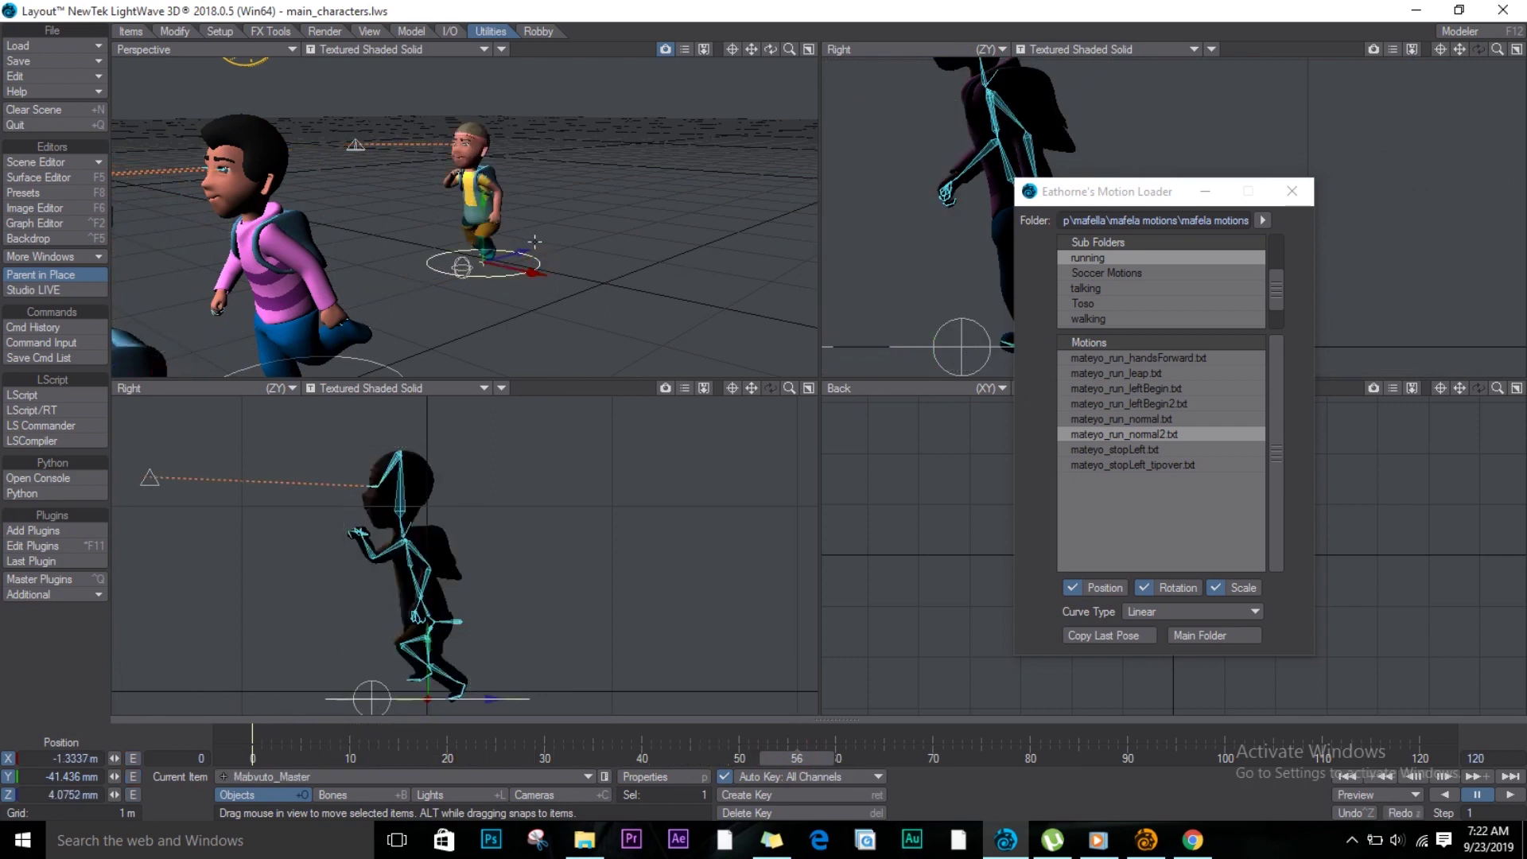
drag(521, 253, 134, 371)
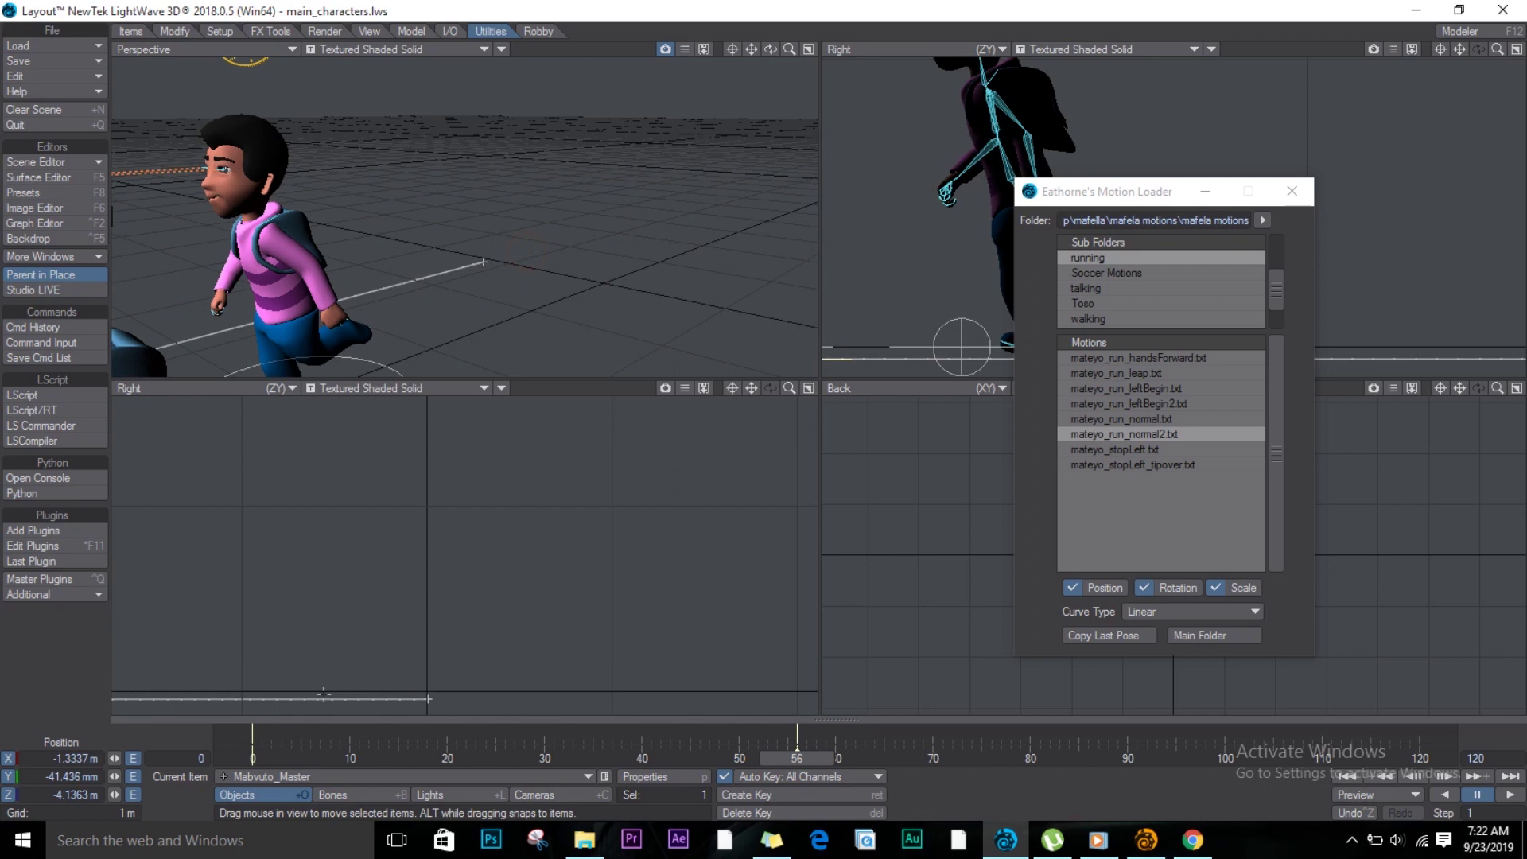
Step: Move Mabvuto_Master back behind the other characters to about 10.17 m on Z at frame 0
click(261, 759)
drag(530, 245, 1199, 94)
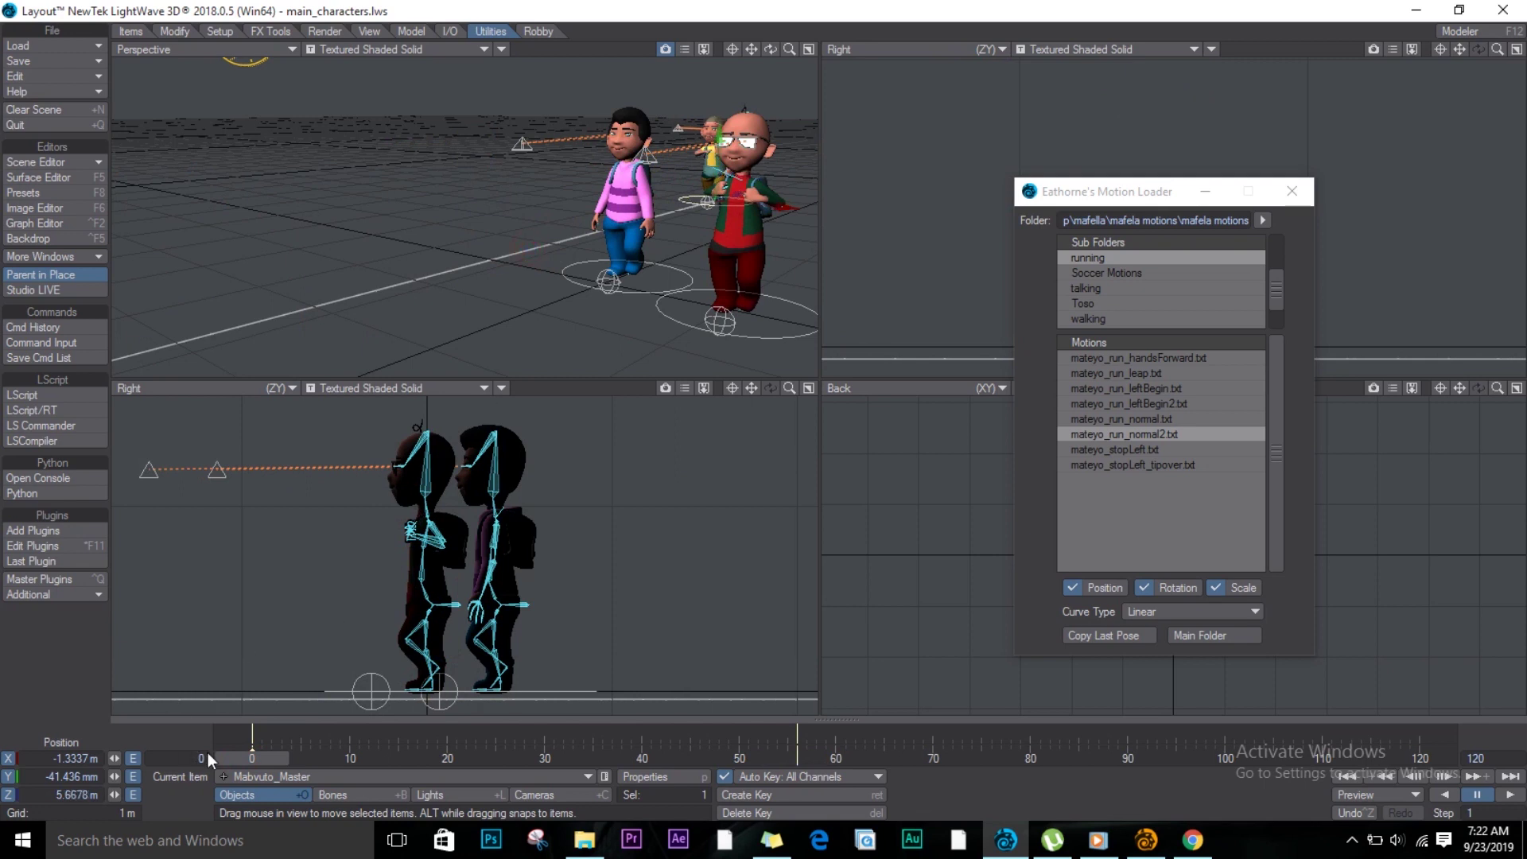
drag(255, 762, 38, 790)
drag(737, 192, 1179, 56)
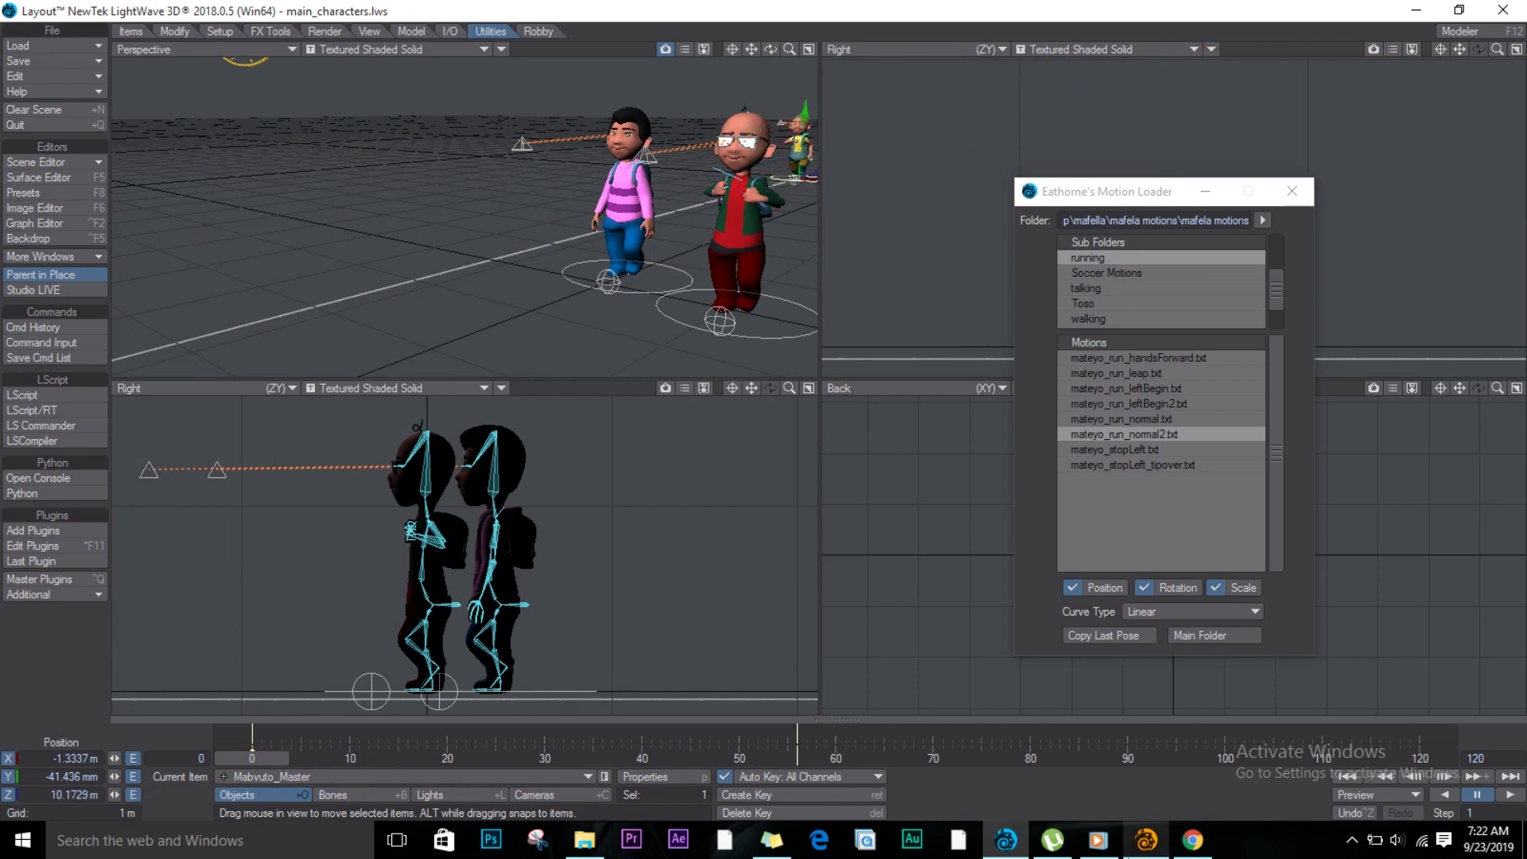
Step: Make a preview of frames 0 to 120 in the Perspective view, play it and end it
click(1391, 794)
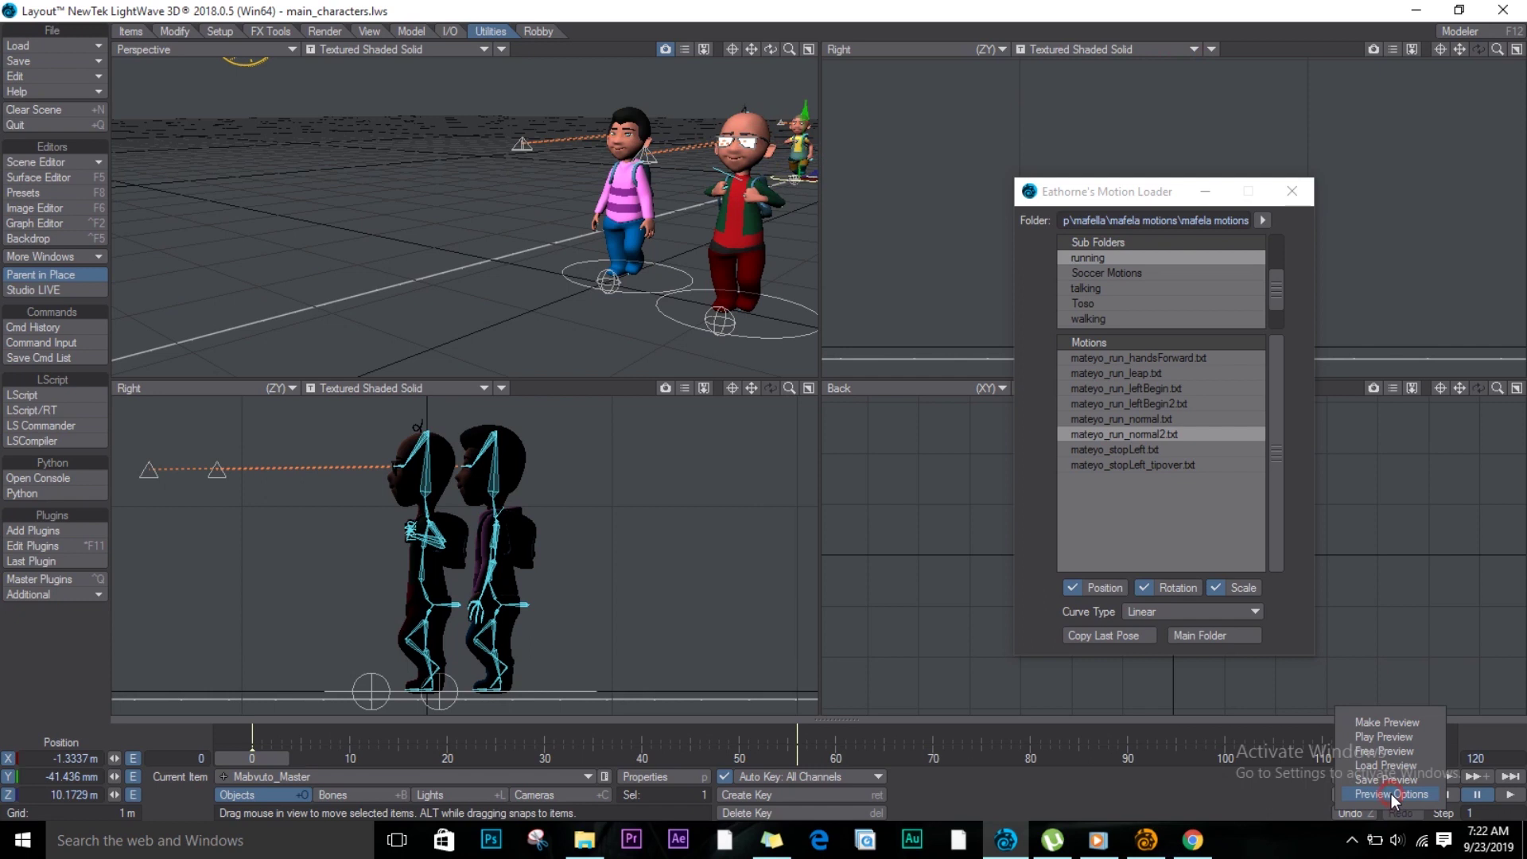
click(1399, 724)
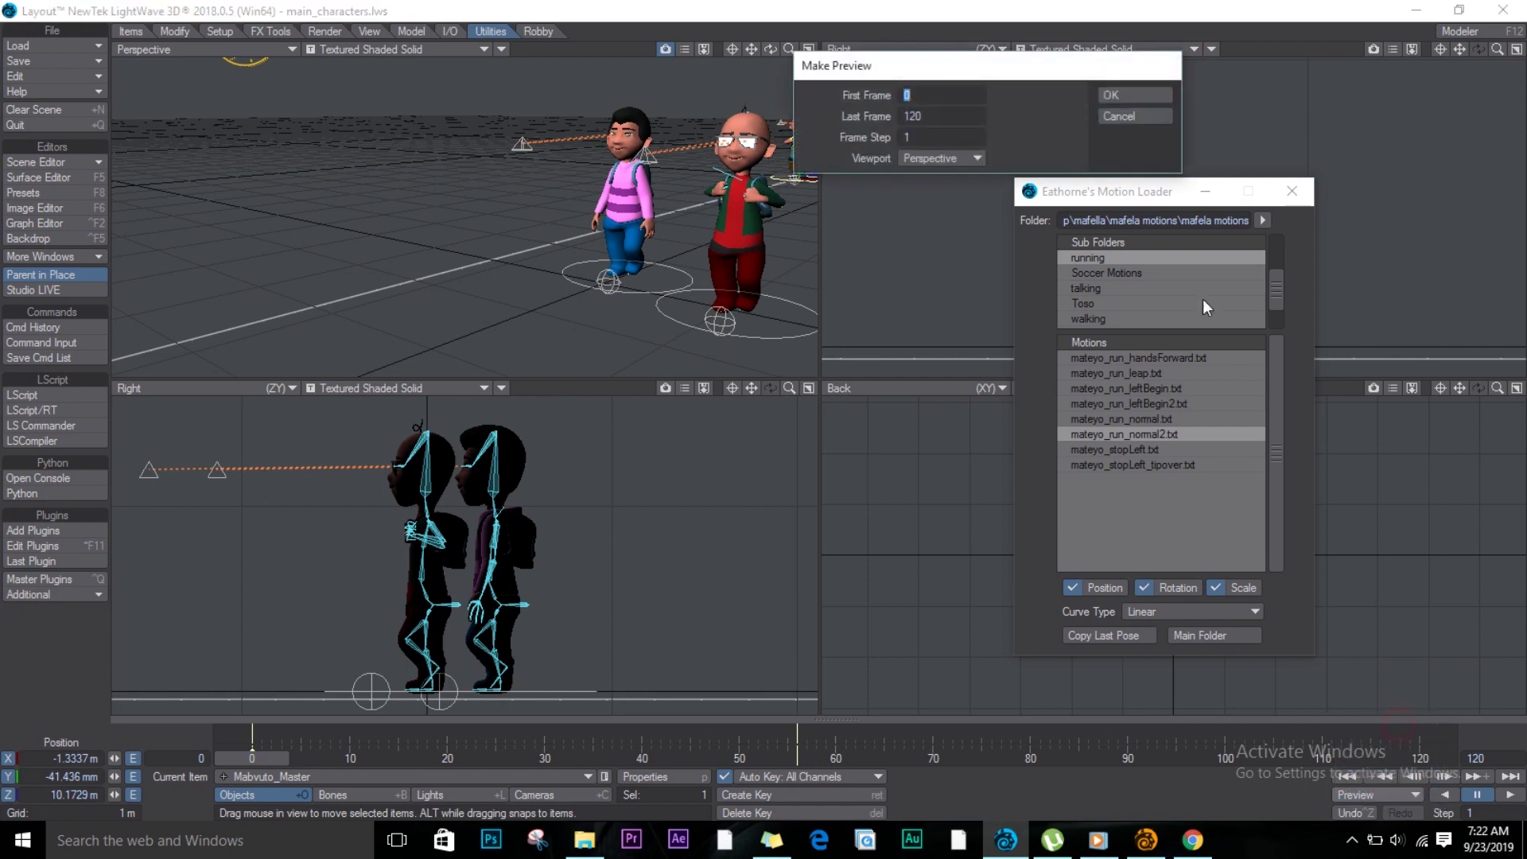
click(1128, 95)
click(988, 90)
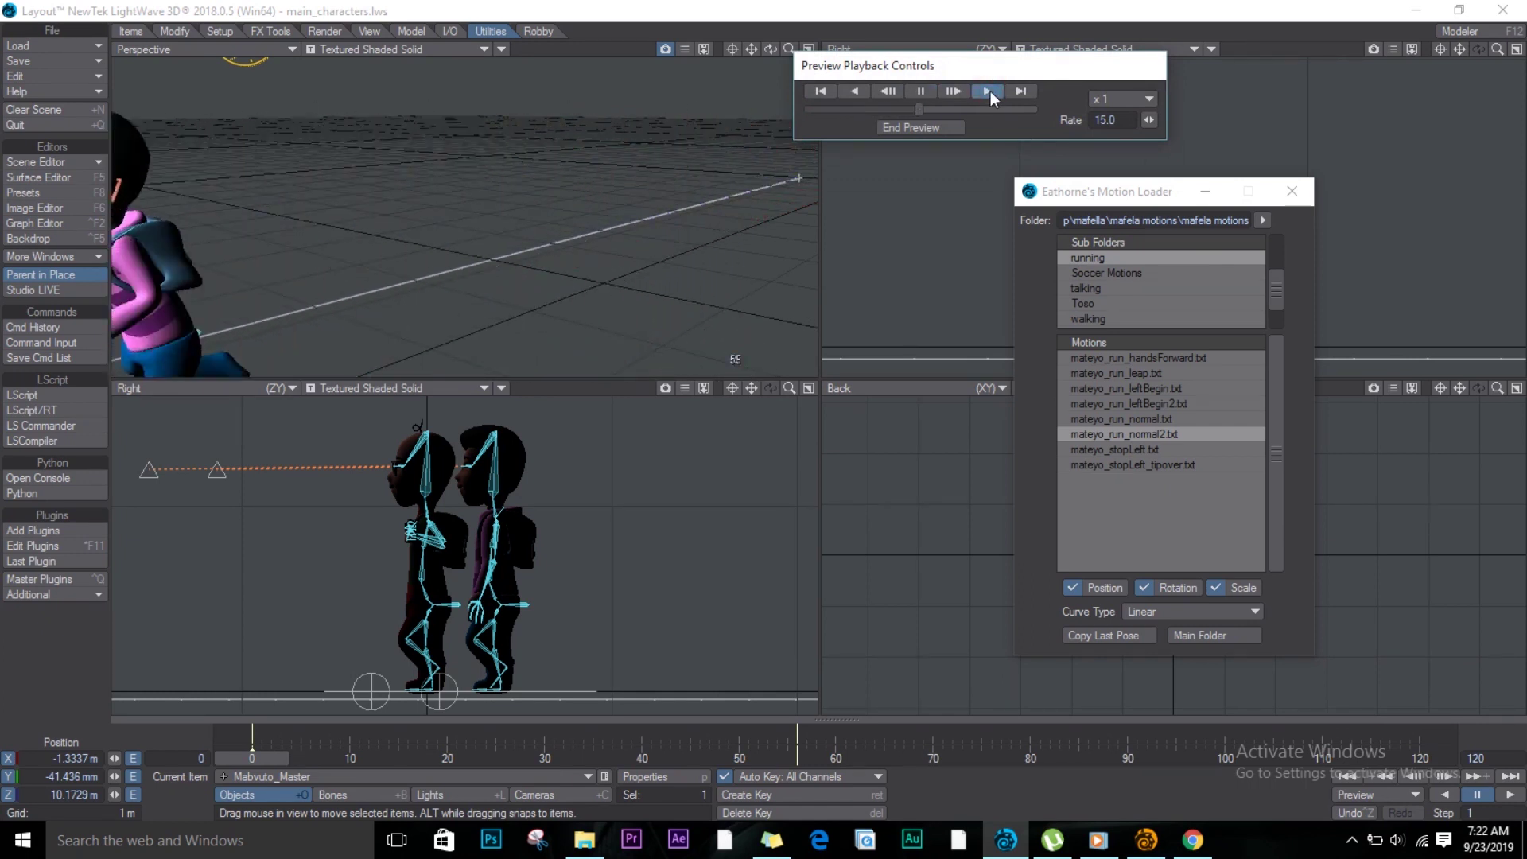
click(943, 128)
Step: Switch the Perspective viewport to the current camera's view at frame 0 and maximise it
drag(775, 49, 276, 228)
drag(636, 758, 5, 749)
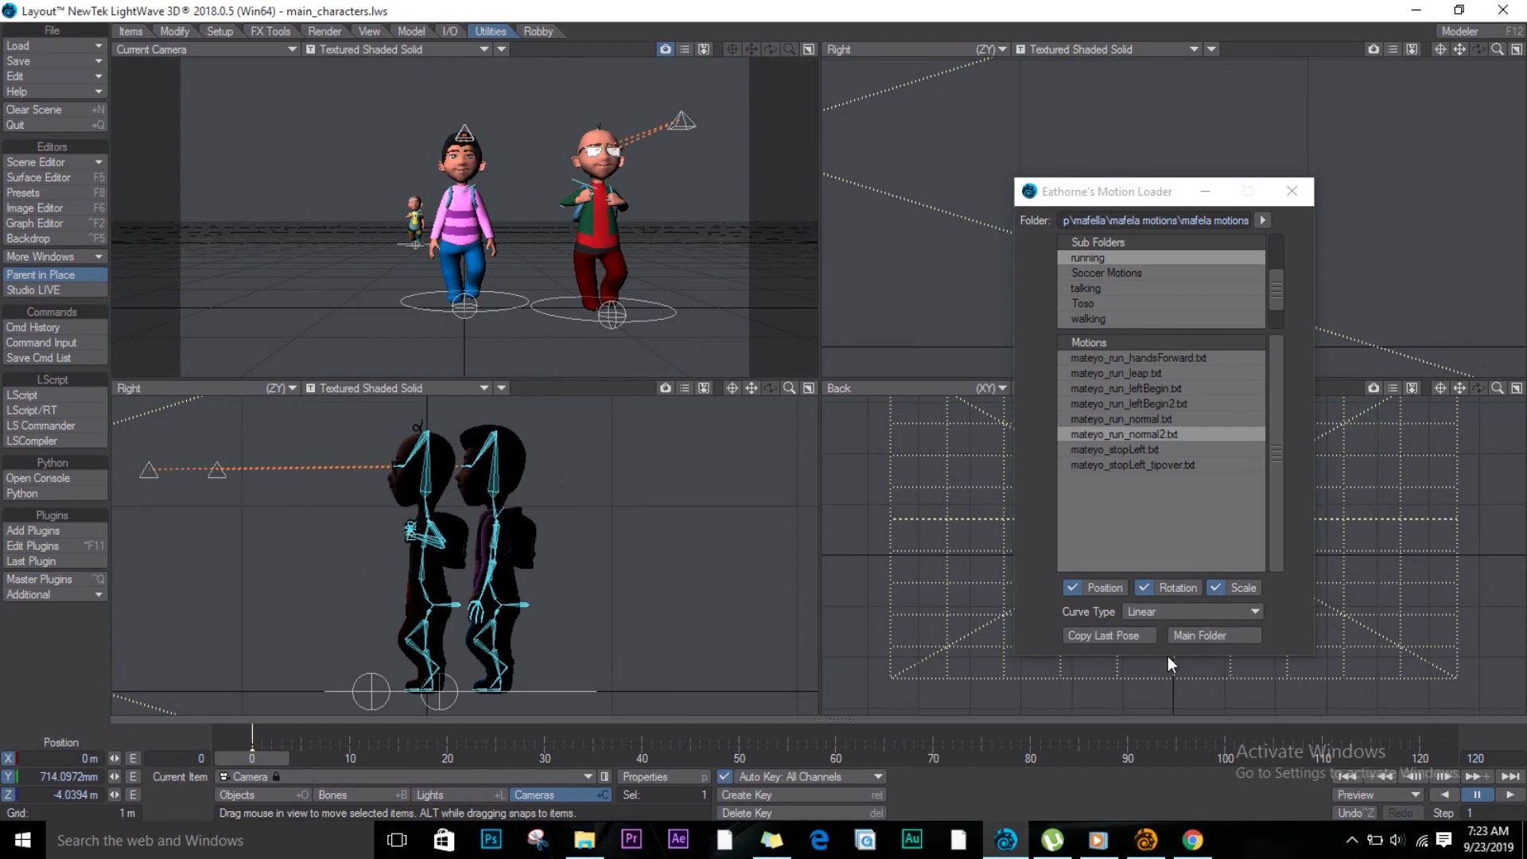
click(1415, 797)
click(811, 49)
click(812, 50)
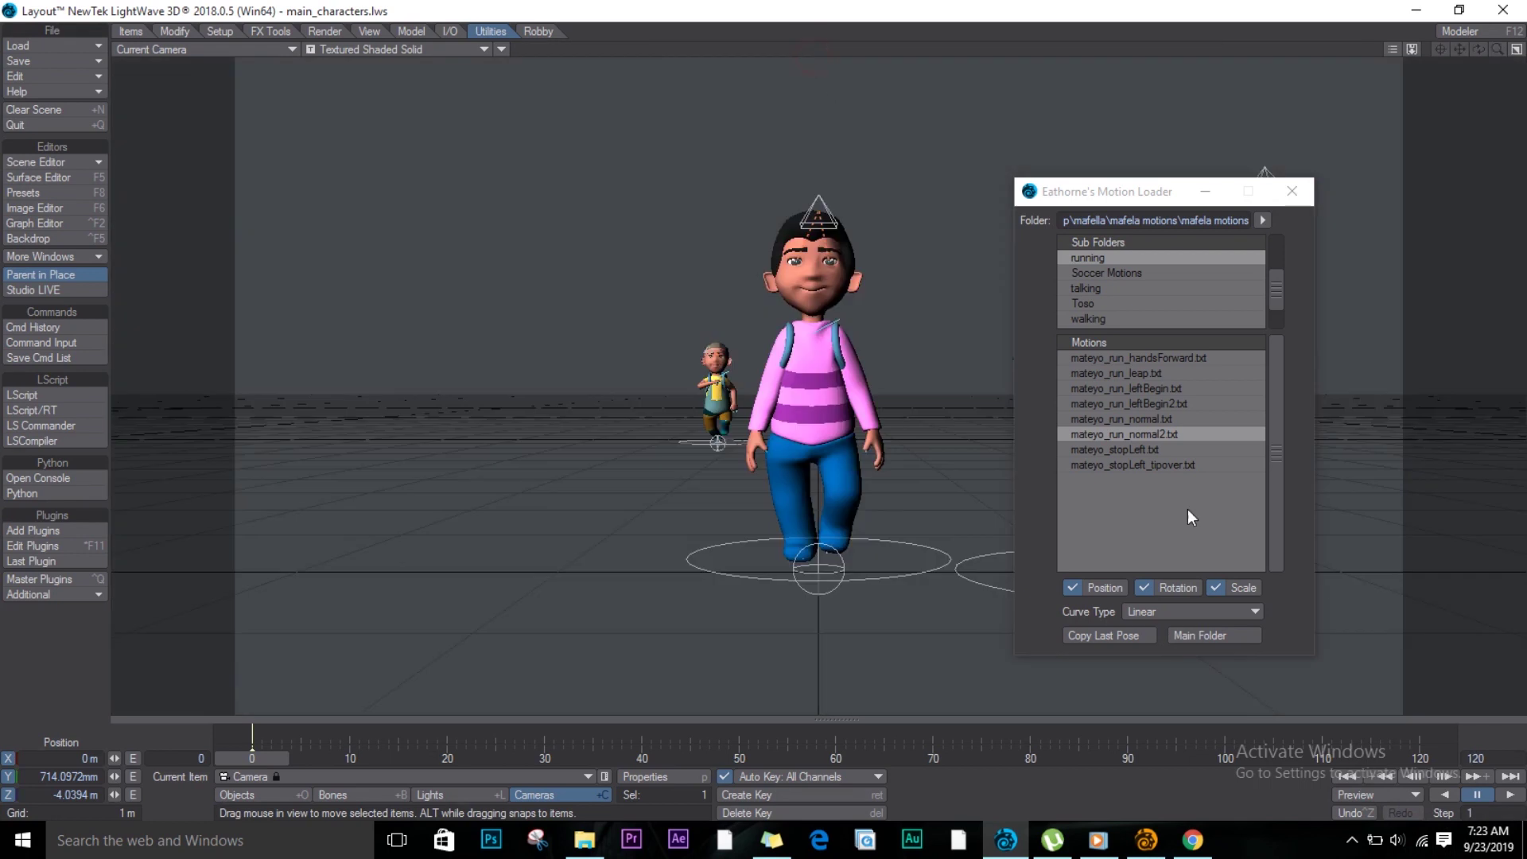
Step: Move the Motion Loader window clear of the characters and bring the start of its subfolder list into view
click(1401, 797)
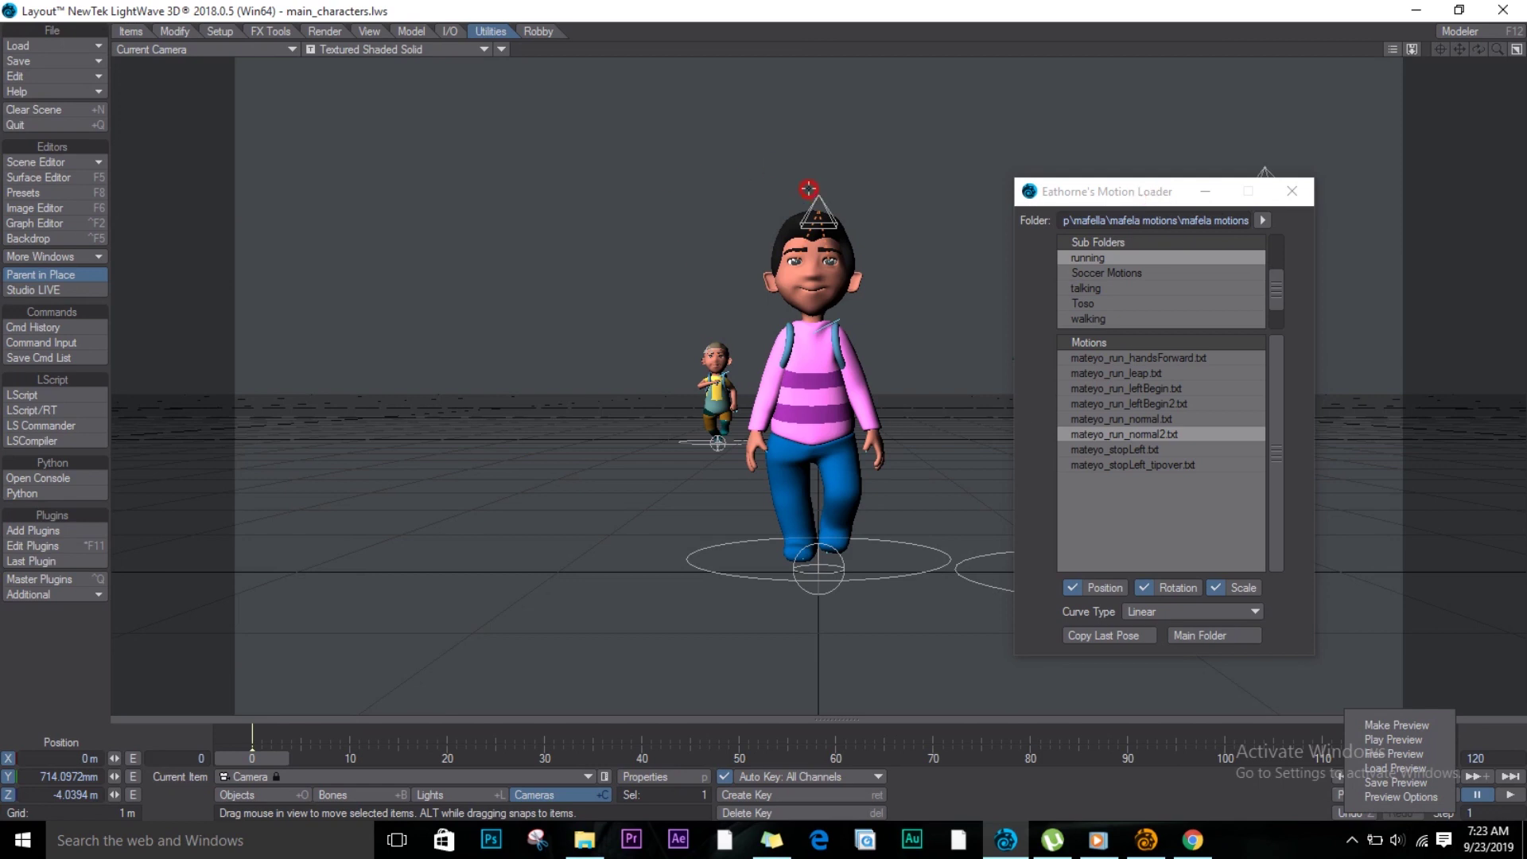
click(808, 189)
click(1121, 184)
drag(1122, 207, 219, 88)
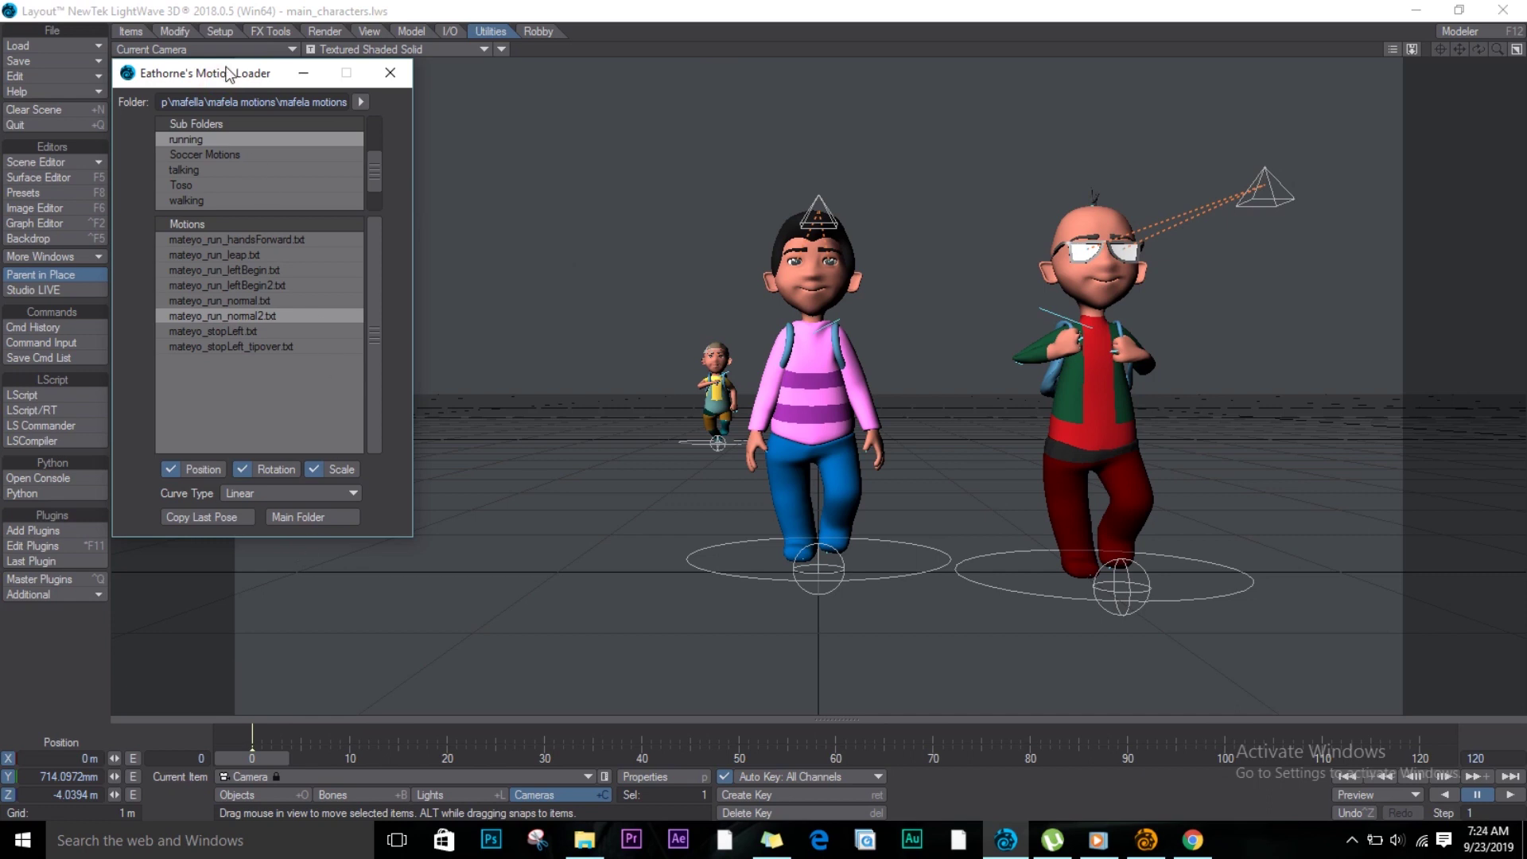
mouse_move(219, 73)
mouse_down()
mouse_move(198, 119)
mouse_move(204, 75)
mouse_move(220, 74)
mouse_up()
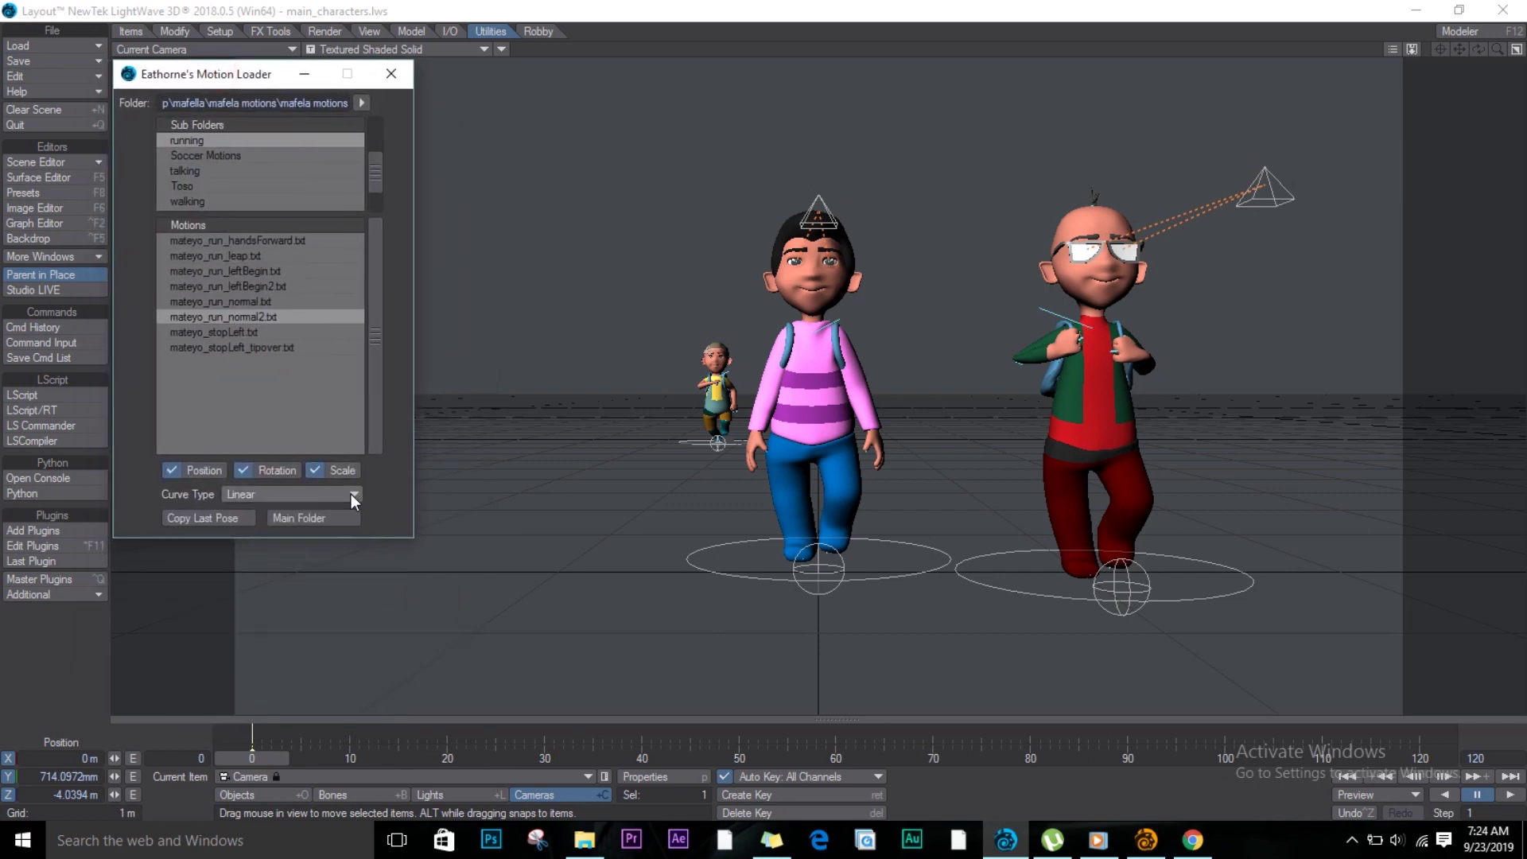
drag(375, 177, 374, 140)
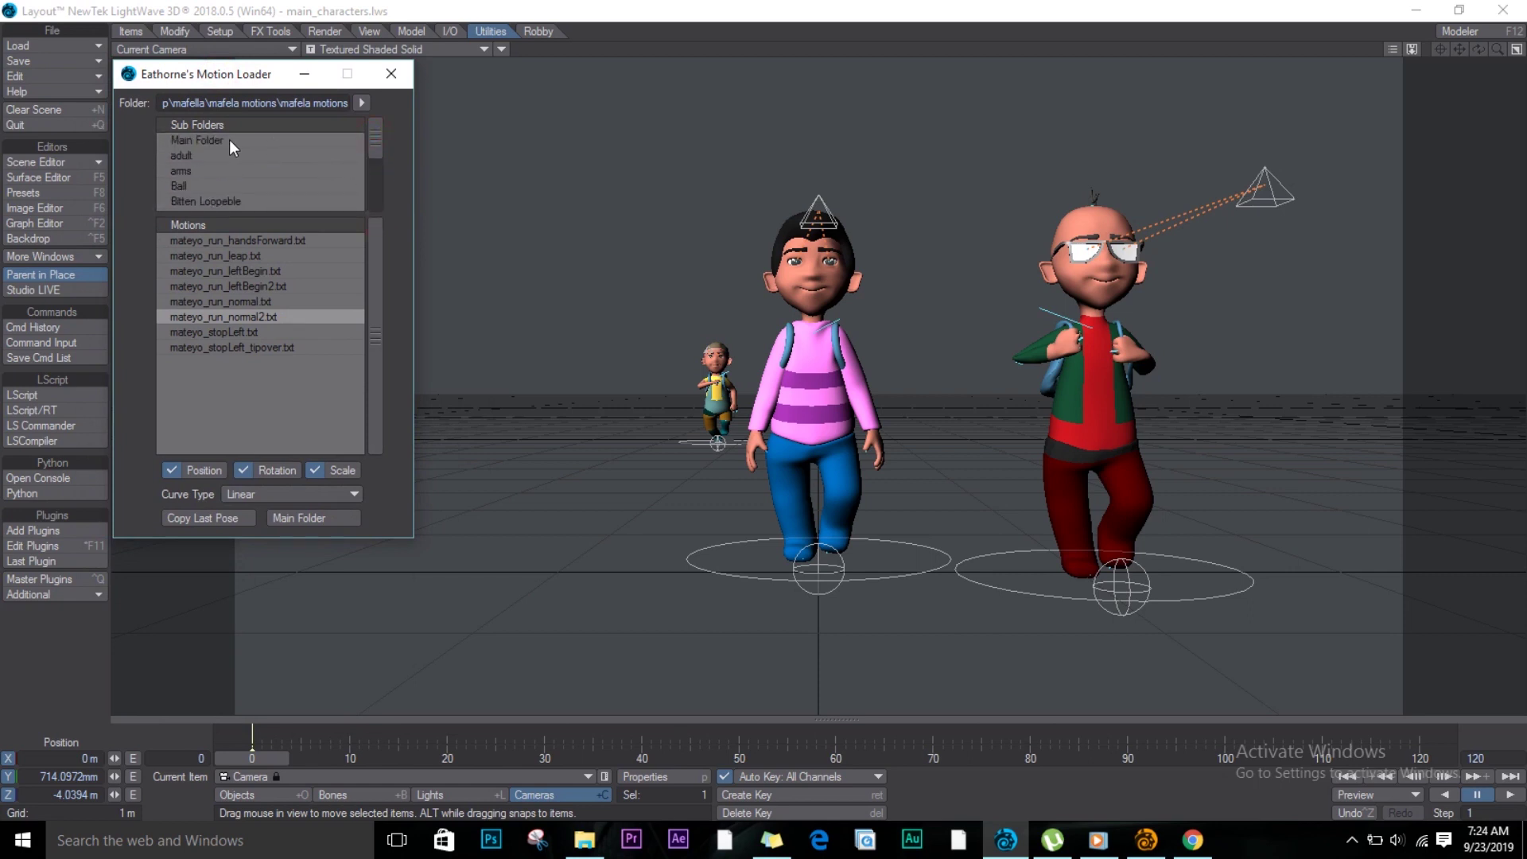